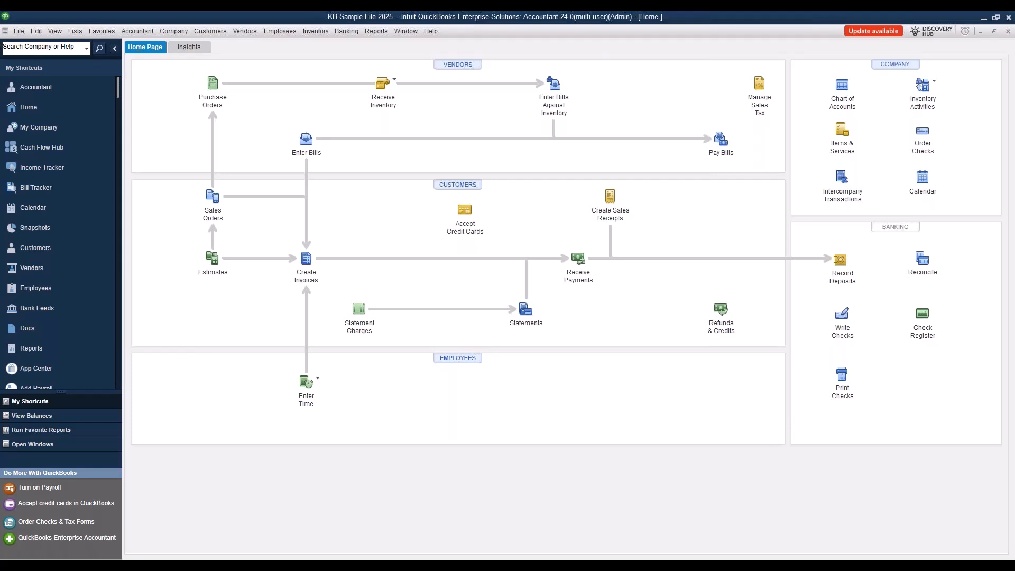
Step: Open Set Up Users and Roles from the Company > Users menu to list the existing users
{"action": "left_click", "coordinate": [178, 31]}
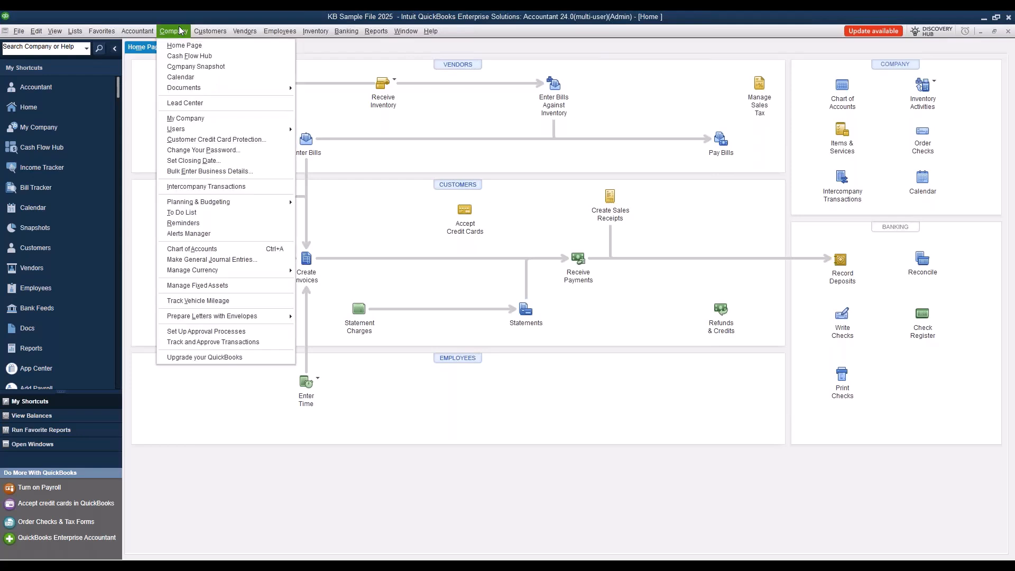
{"action": "mouse_move", "coordinate": [188, 126]}
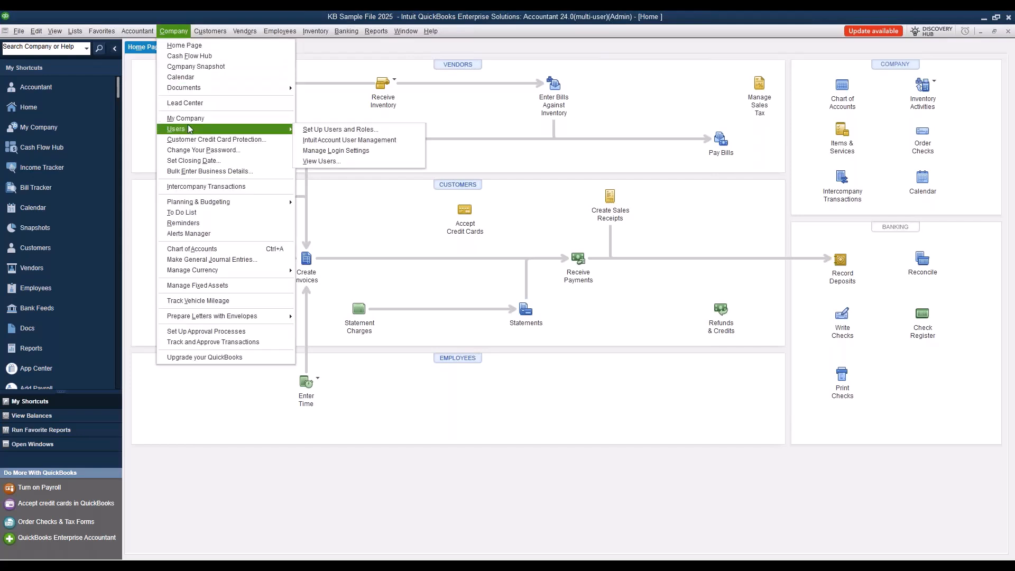
{"action": "left_click", "coordinate": [368, 131]}
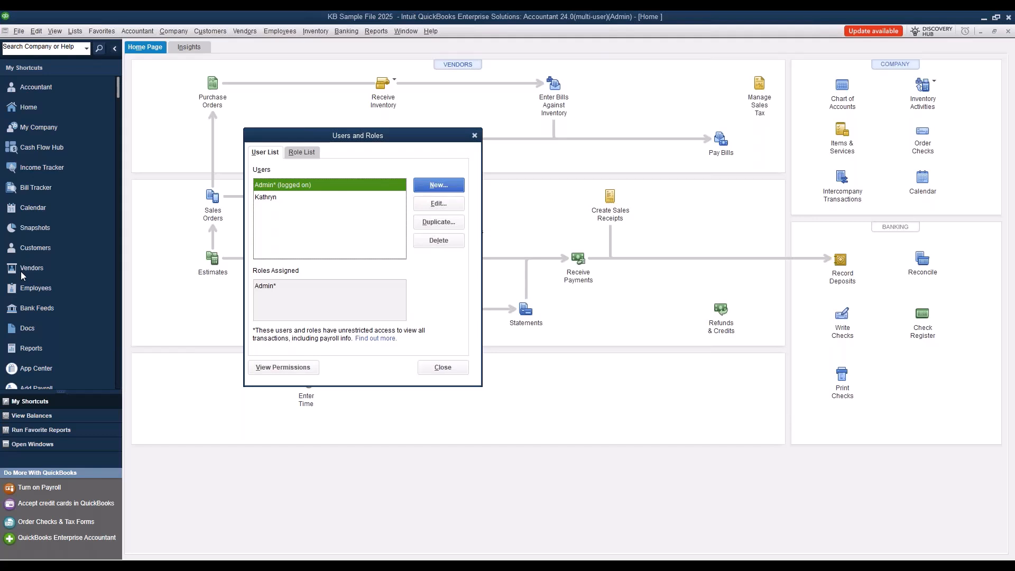
Step: Select the second user to confirm their Sales role, then view the Role List
{"action": "left_click", "coordinate": [286, 197]}
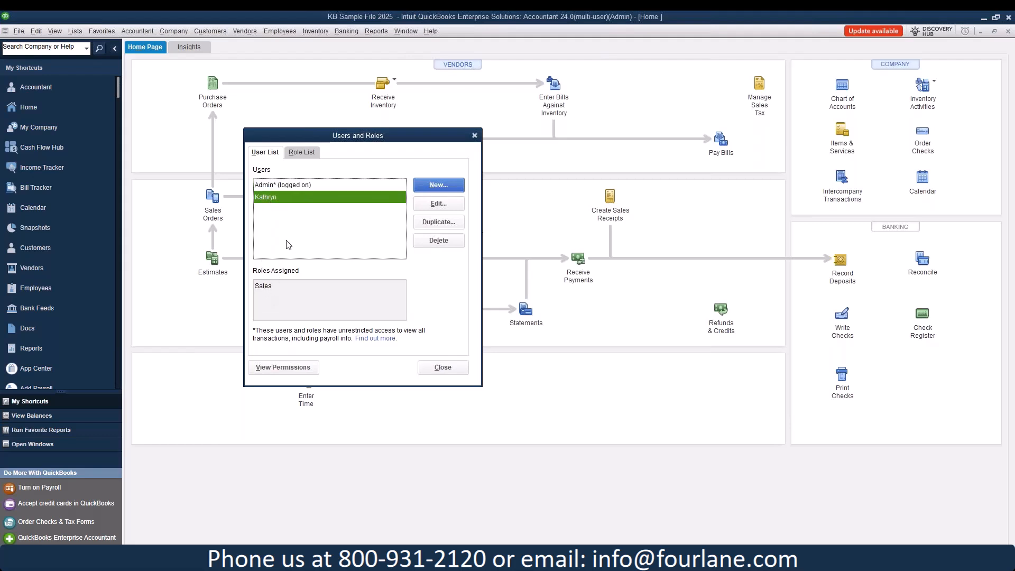
{"action": "left_click", "coordinate": [303, 153]}
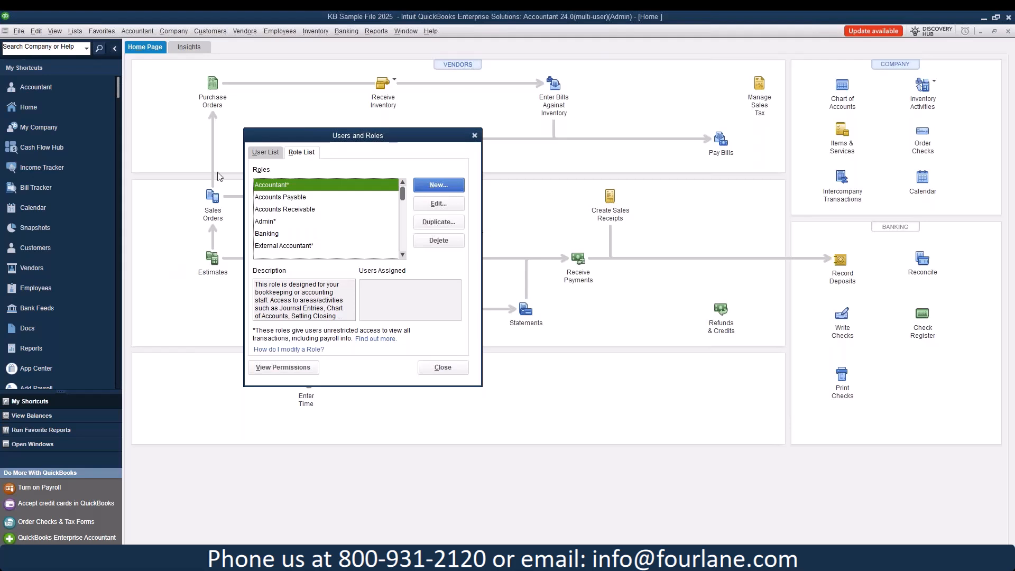
Step: Try editing the Admin role and dismiss the warning that it can't be edited
{"action": "left_click", "coordinate": [274, 226]}
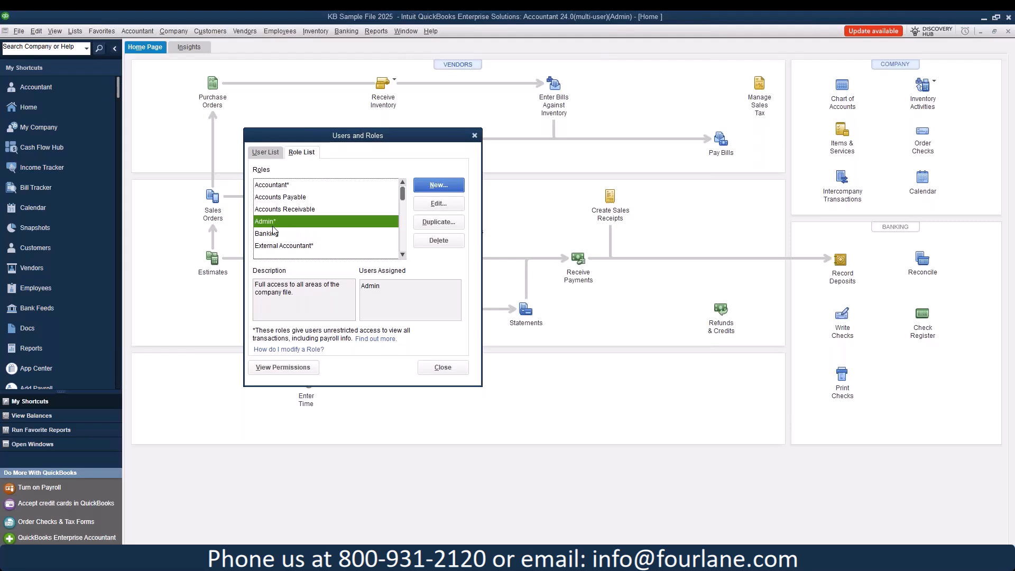
{"action": "left_click", "coordinate": [439, 203]}
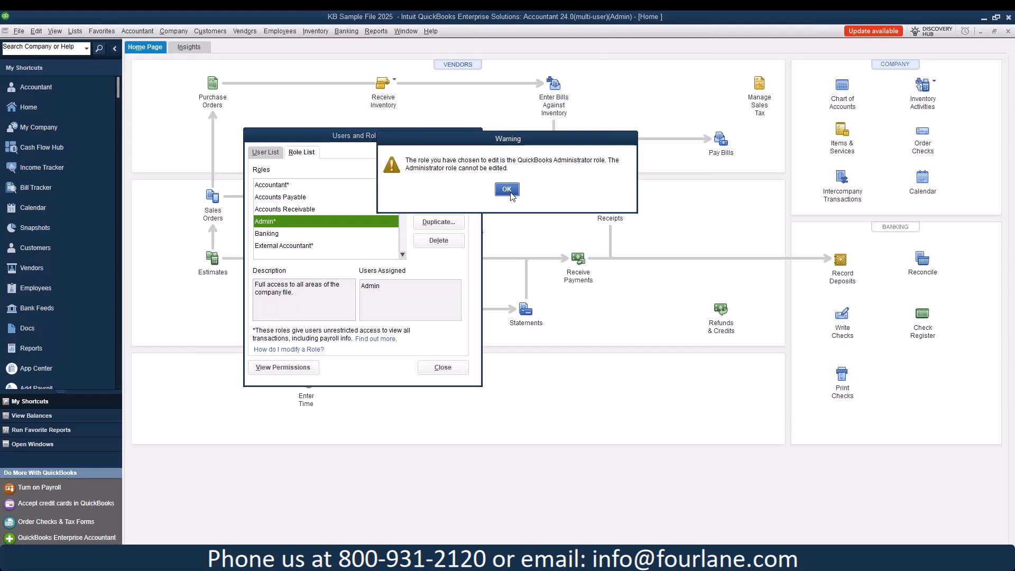
{"action": "left_click", "coordinate": [508, 192]}
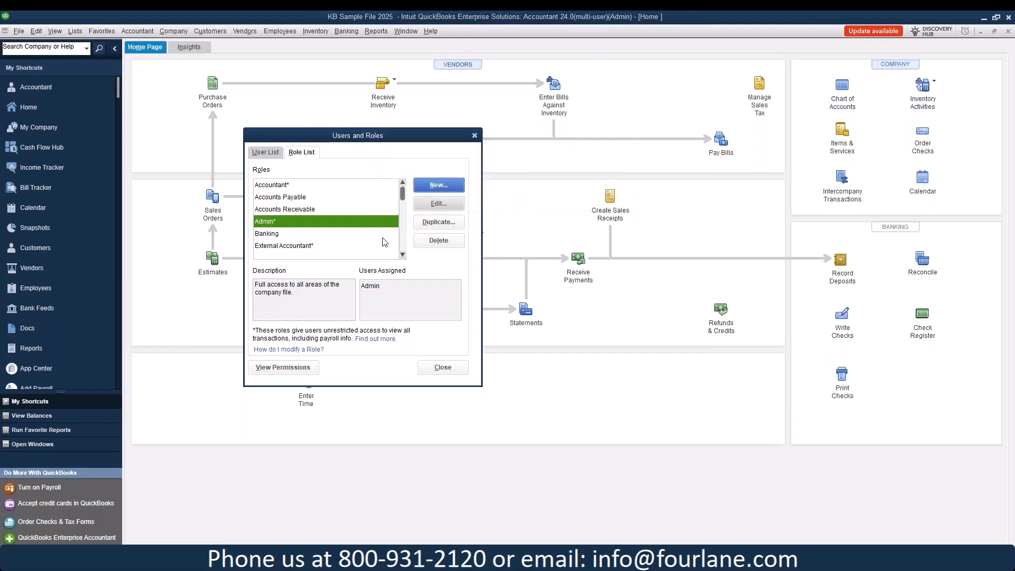
Step: Open the Full Access role in the Edit Role window
{"action": "left_click", "coordinate": [402, 254]}
{"action": "left_click", "coordinate": [403, 254]}
{"action": "left_click", "coordinate": [402, 255]}
{"action": "left_click", "coordinate": [305, 233]}
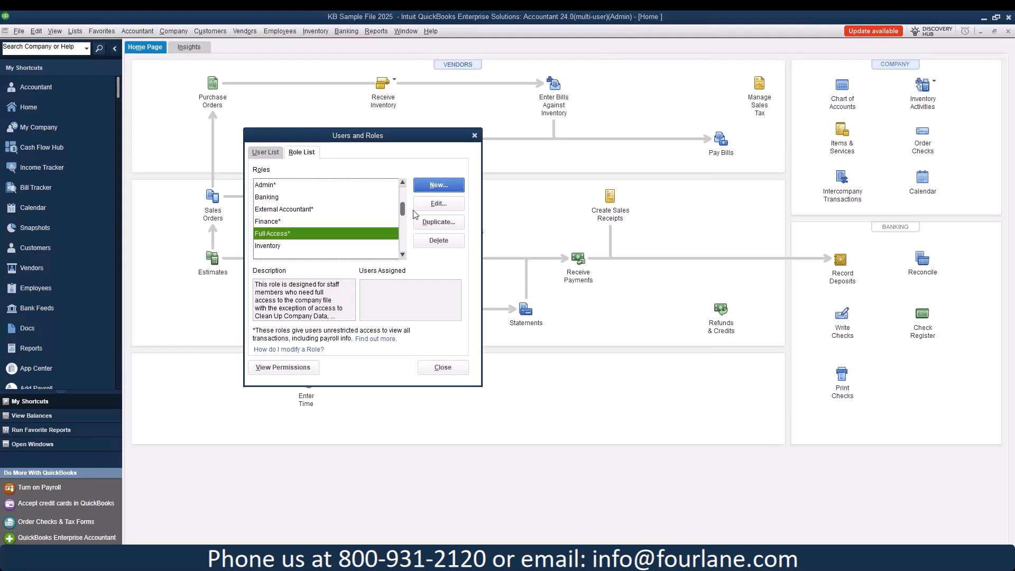
{"action": "left_click", "coordinate": [431, 204]}
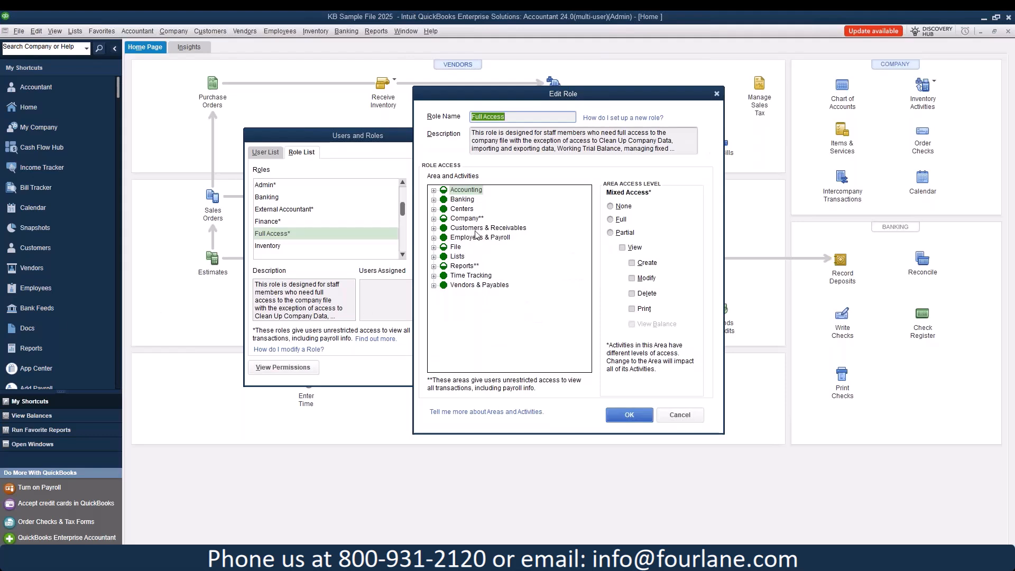
Step: Expand the Accounting area and see that Accounting Tools has None access
{"action": "double_click", "coordinate": [466, 192]}
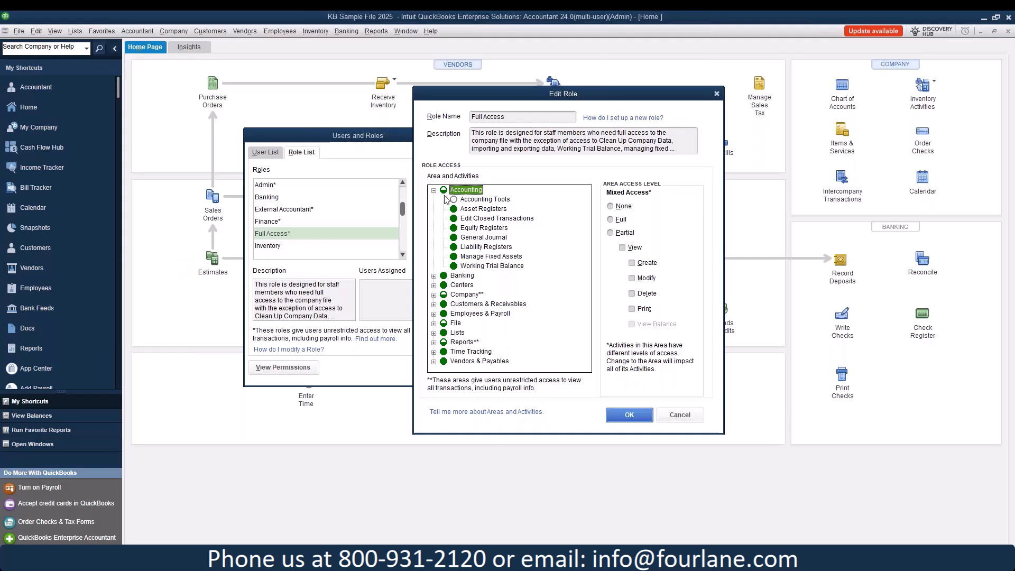
{"action": "left_click", "coordinate": [478, 200]}
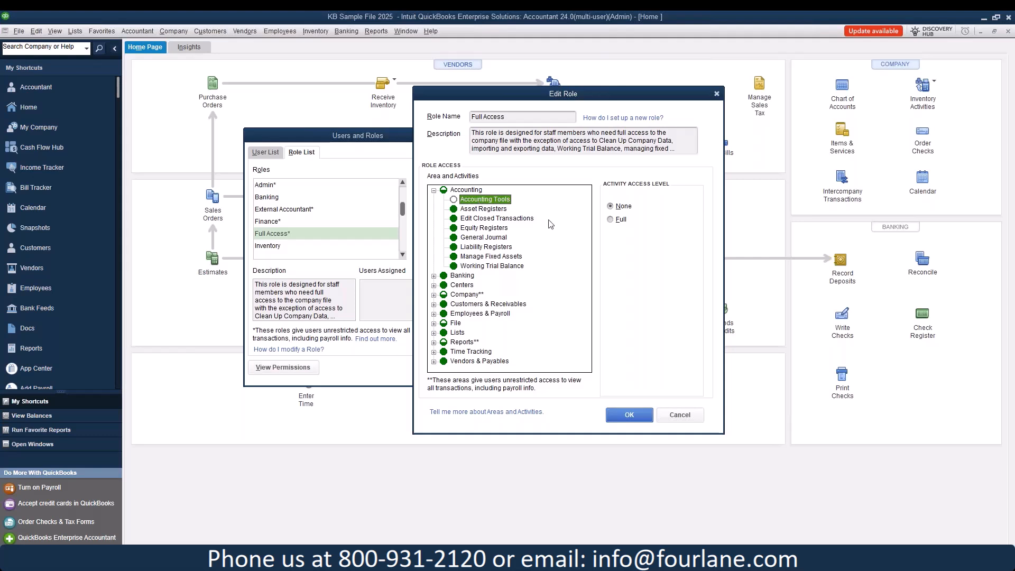
Step: Give Accounting Tools Full access and expand the Banking, Centers and Company areas
{"action": "left_click", "coordinate": [622, 220]}
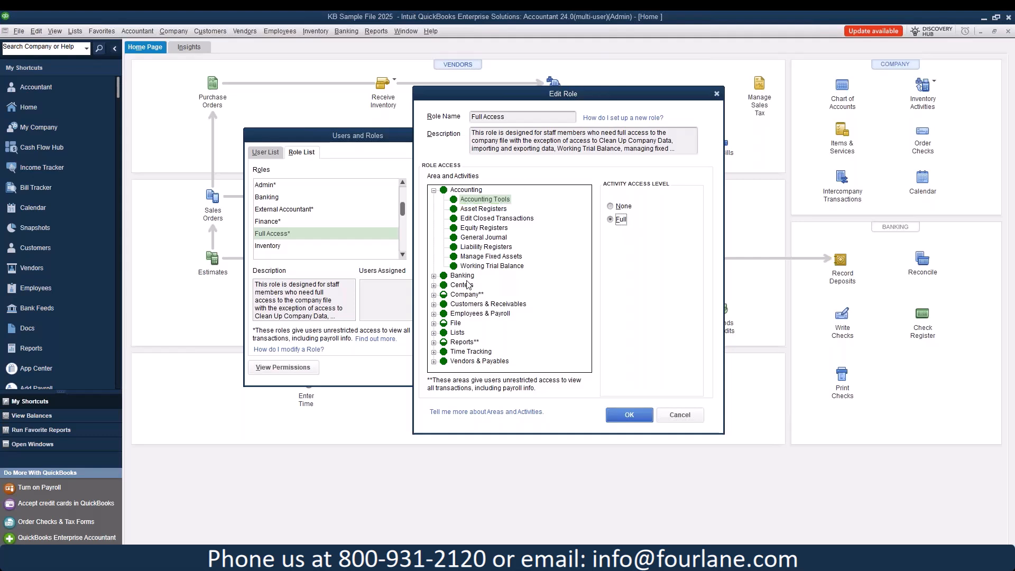
{"action": "left_click", "coordinate": [433, 276]}
{"action": "scroll", "coordinate": [484, 204], "scroll_direction": "down", "scroll_amount": 2}
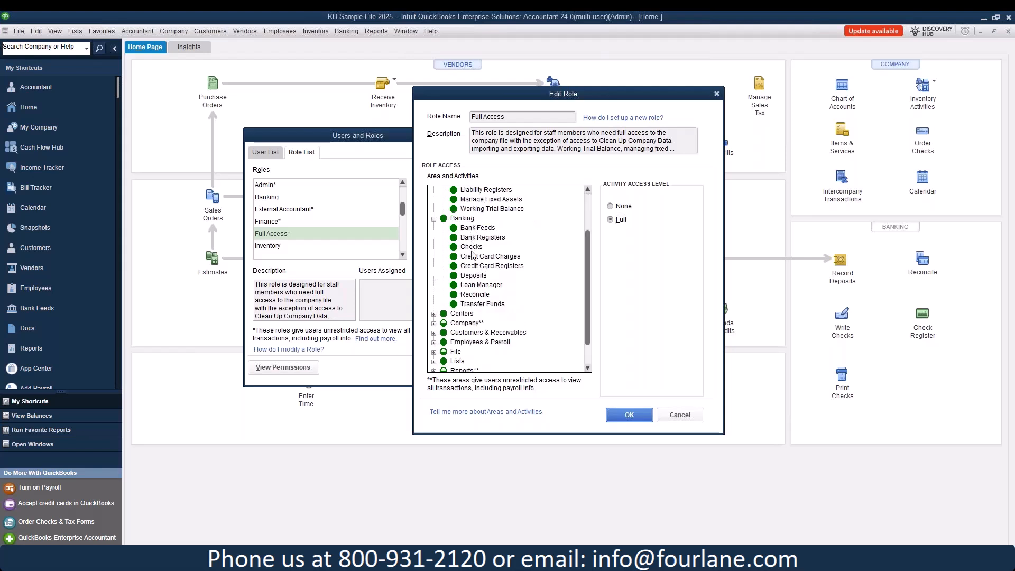
{"action": "scroll", "coordinate": [475, 294], "scroll_direction": "down", "scroll_amount": 1}
{"action": "left_click", "coordinate": [434, 286]}
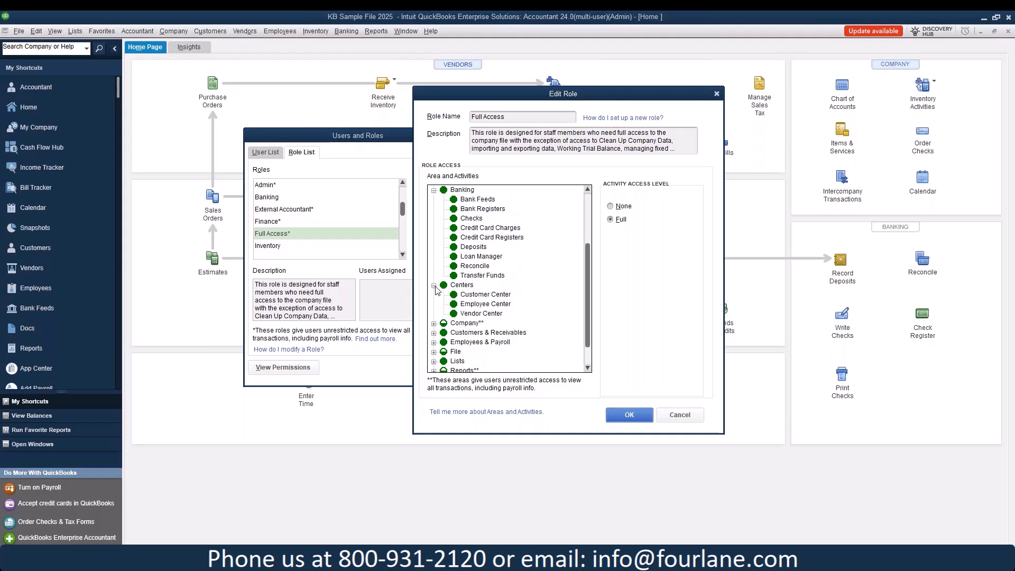
{"action": "scroll", "coordinate": [480, 298], "scroll_direction": "down", "scroll_amount": 1}
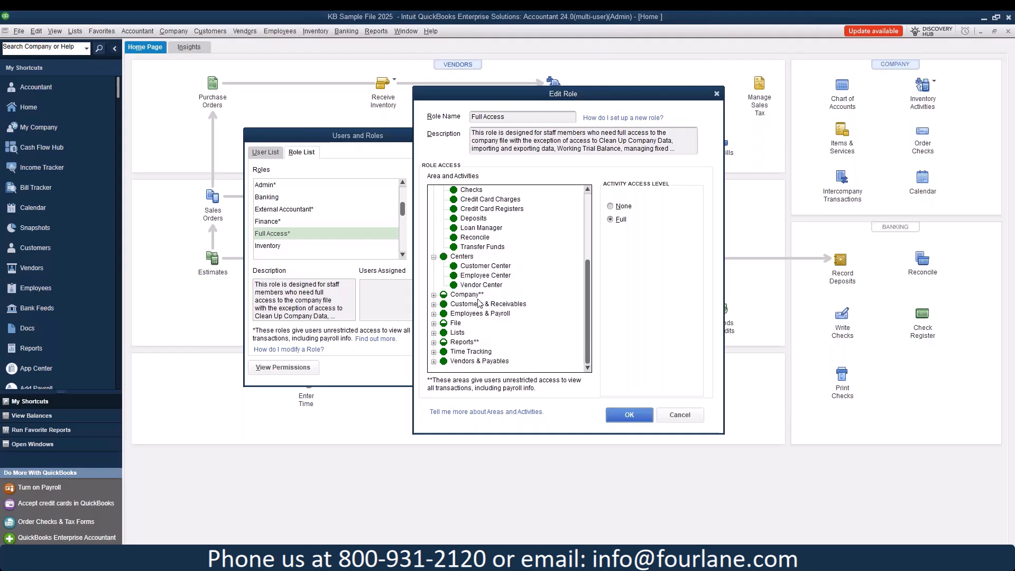
{"action": "left_click", "coordinate": [434, 295]}
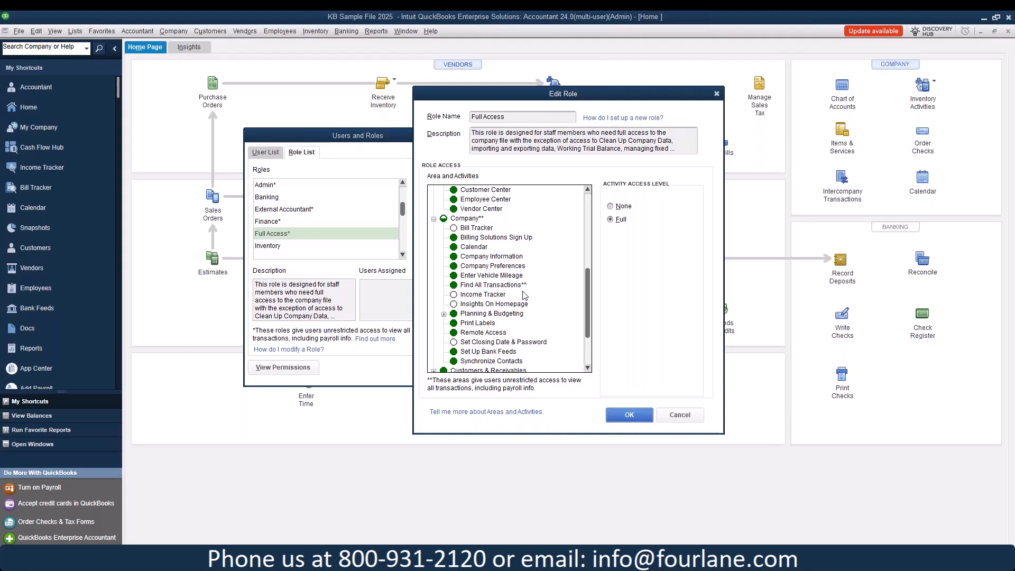
Step: Set Bill Tracker, Income Tracker, Insights On Homepage and Set Closing Date & Password to Full access
{"action": "left_click", "coordinate": [484, 229]}
{"action": "left_click", "coordinate": [611, 220]}
{"action": "left_click", "coordinate": [495, 295]}
{"action": "left_click", "coordinate": [611, 222]}
{"action": "left_click", "coordinate": [497, 305]}
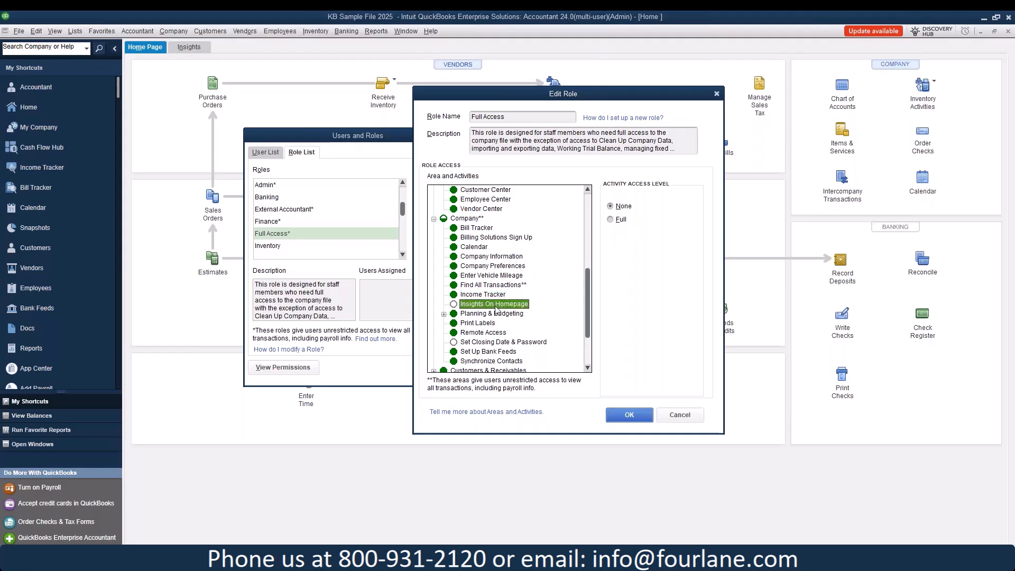
{"action": "left_click", "coordinate": [611, 220]}
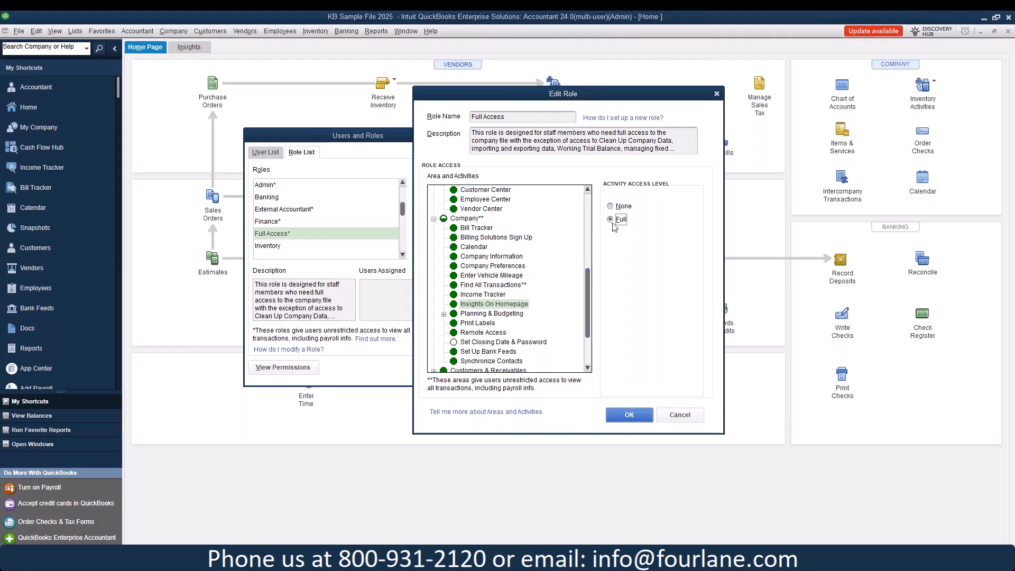
{"action": "scroll", "coordinate": [476, 344], "scroll_direction": "down", "scroll_amount": 1}
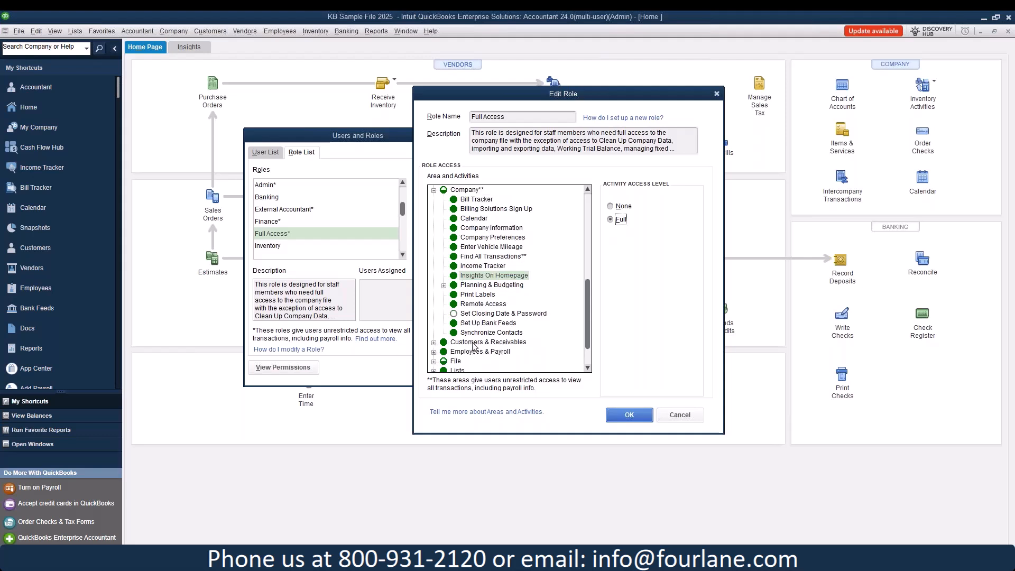
{"action": "left_click", "coordinate": [485, 318]}
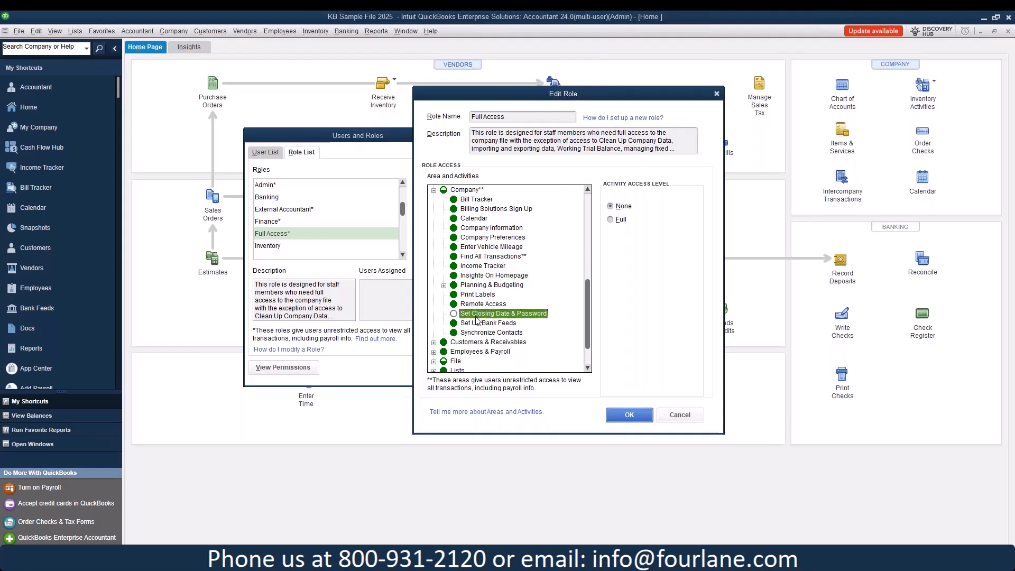
{"action": "scroll", "coordinate": [477, 320], "scroll_direction": "down", "scroll_amount": 2}
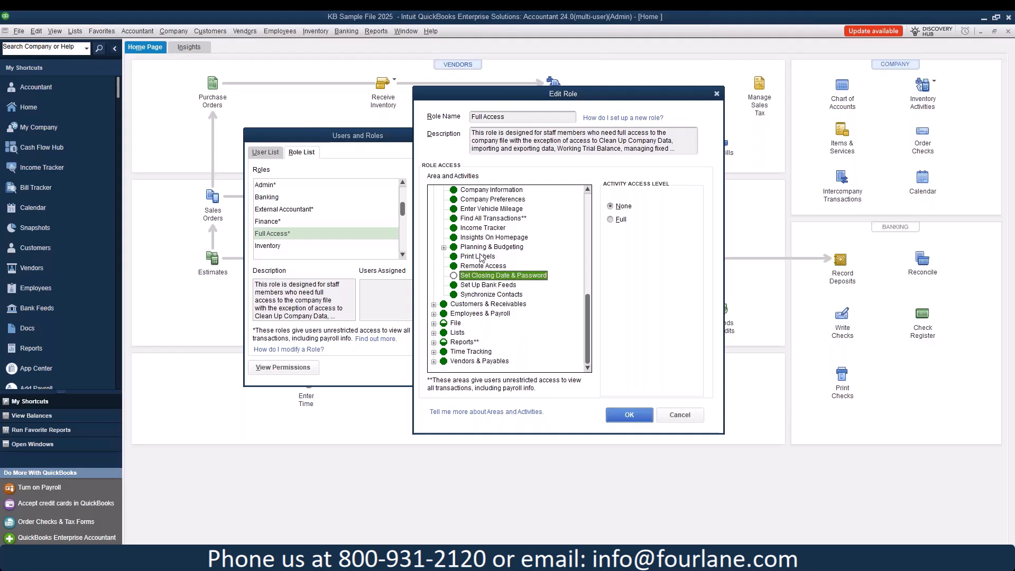
{"action": "left_click", "coordinate": [613, 220]}
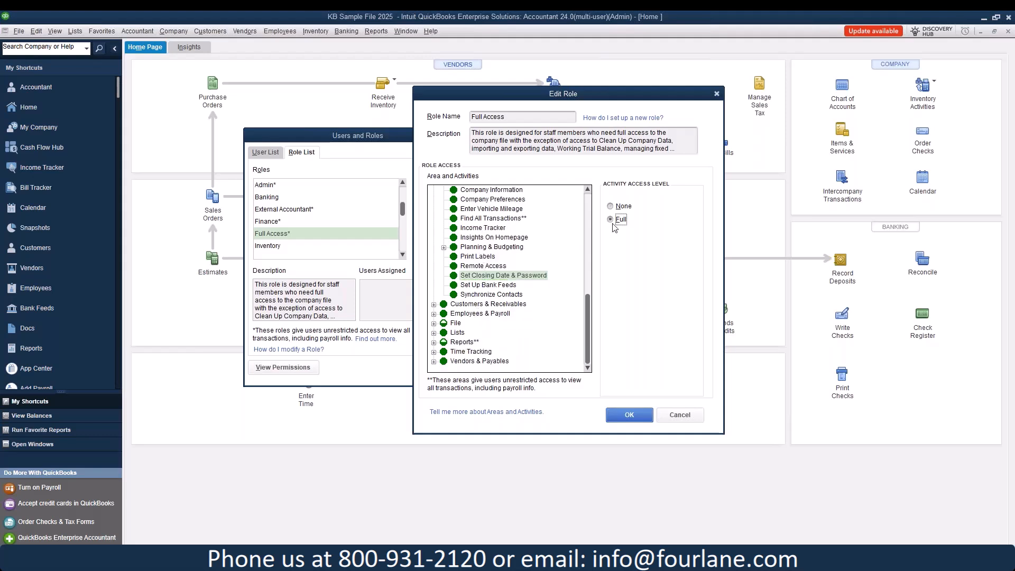
Step: Expand Customers & Receivables, check Invoices' access level, then expand the File area
{"action": "left_click", "coordinate": [434, 305]}
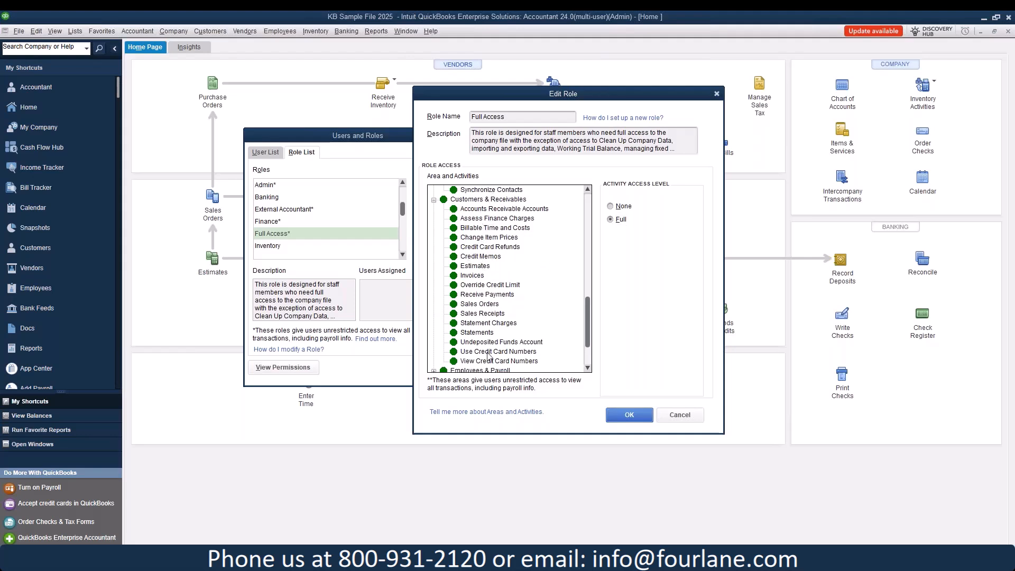
{"action": "left_click", "coordinate": [479, 276]}
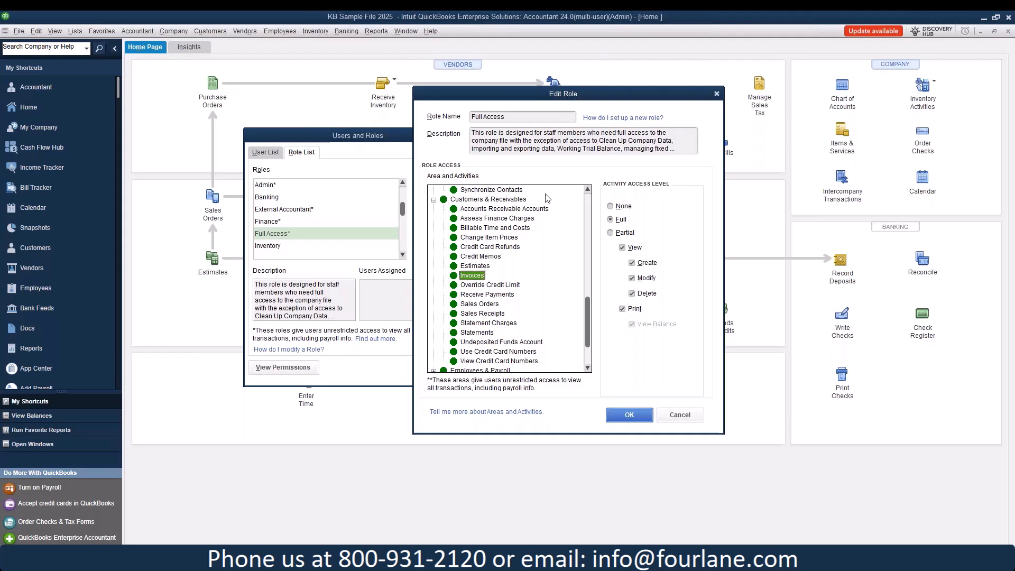
{"action": "scroll", "coordinate": [549, 249], "scroll_direction": "down", "scroll_amount": 2}
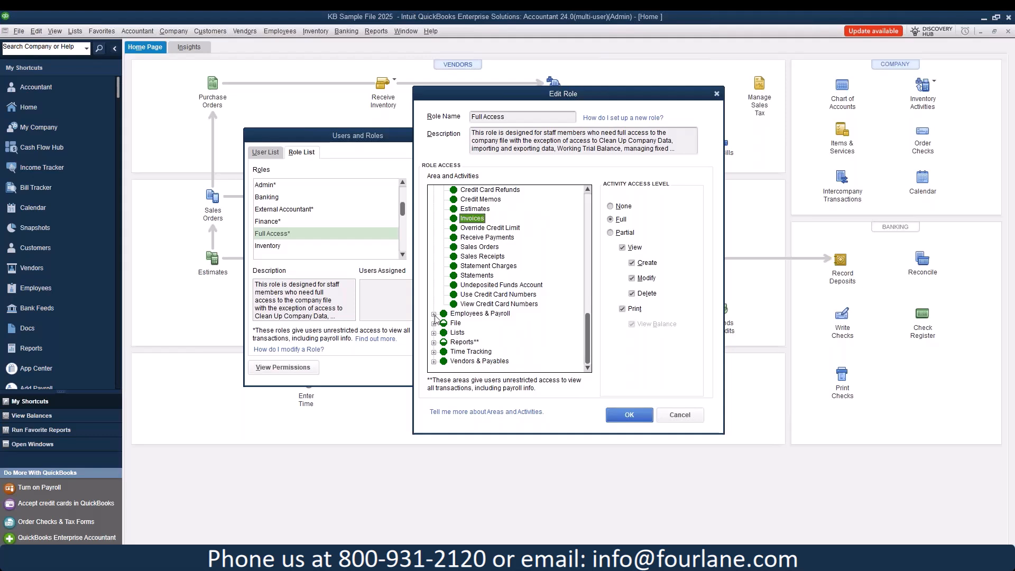
{"action": "scroll", "coordinate": [494, 299], "scroll_direction": "down", "scroll_amount": 2}
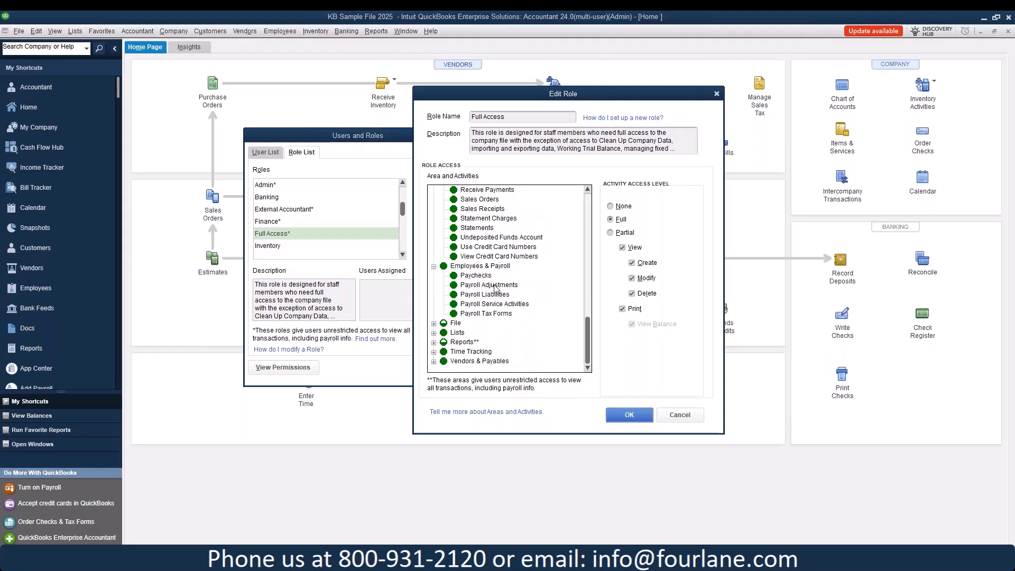
{"action": "left_click", "coordinate": [434, 323]}
{"action": "scroll", "coordinate": [488, 299], "scroll_direction": "down", "scroll_amount": 1}
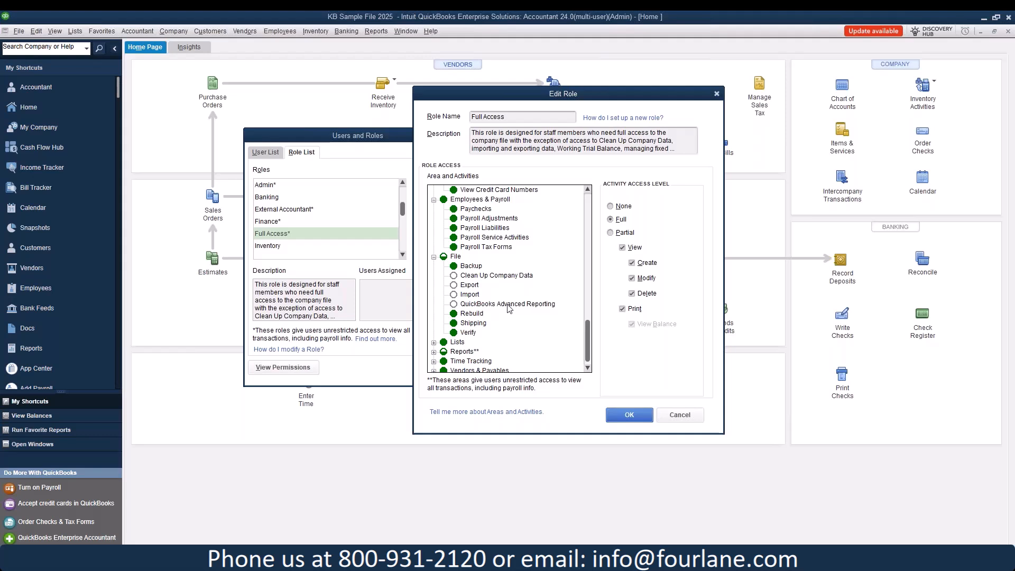
Step: Set Clean Up Company Data, Export, Import and QuickBooks Advanced Reporting to Full access
{"action": "left_click", "coordinate": [457, 276]}
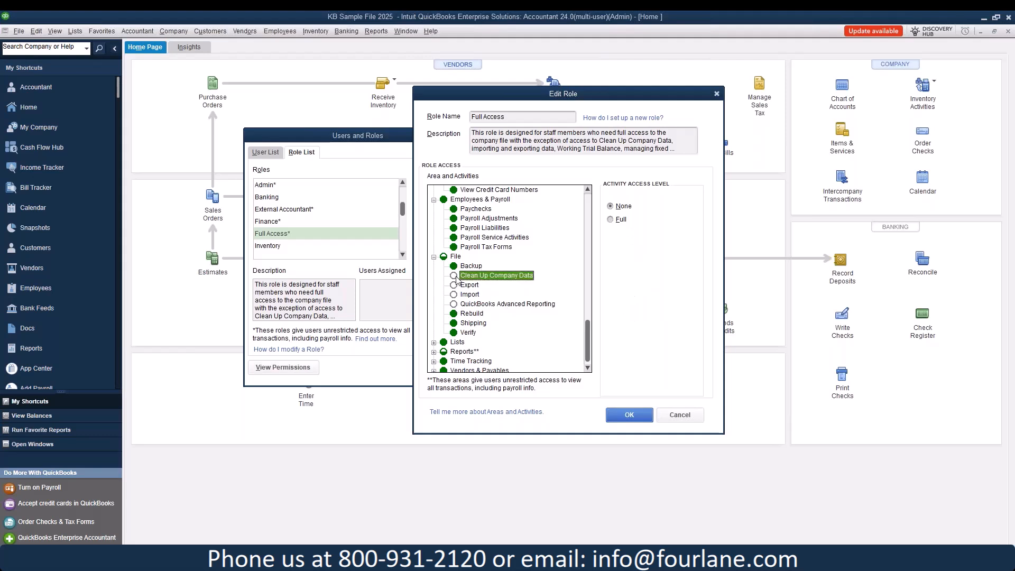
{"action": "left_click", "coordinate": [610, 220]}
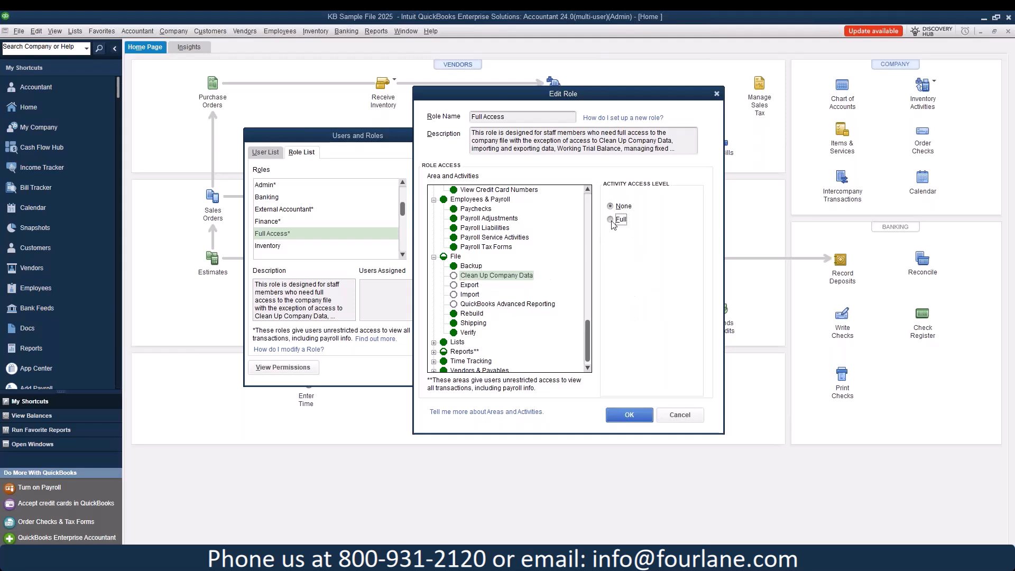
{"action": "left_click", "coordinate": [469, 285]}
{"action": "left_click", "coordinate": [610, 219]}
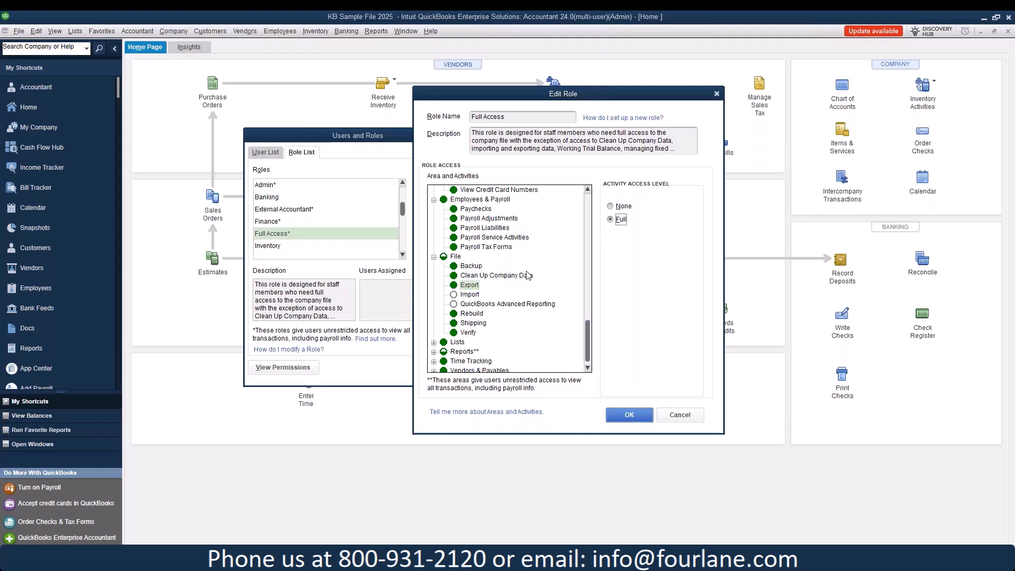
{"action": "left_click", "coordinate": [469, 294]}
{"action": "left_click", "coordinate": [610, 220]}
{"action": "left_click", "coordinate": [507, 304]}
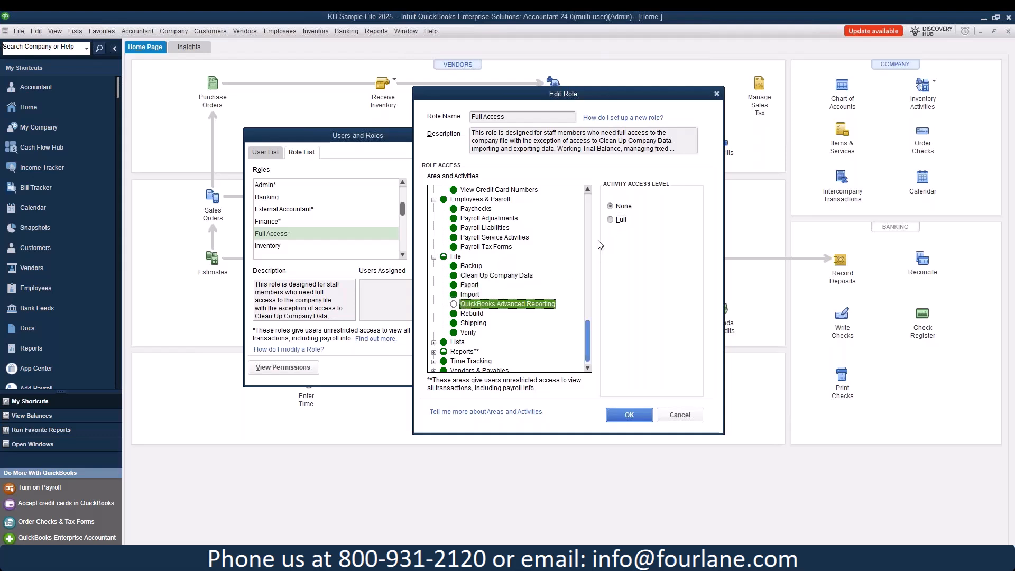
{"action": "left_click", "coordinate": [611, 220]}
Step: Review the Lists, Reports (Custom Transaction) and Time Tracking activities of the role
{"action": "scroll", "coordinate": [563, 244], "scroll_direction": "down", "scroll_amount": 1}
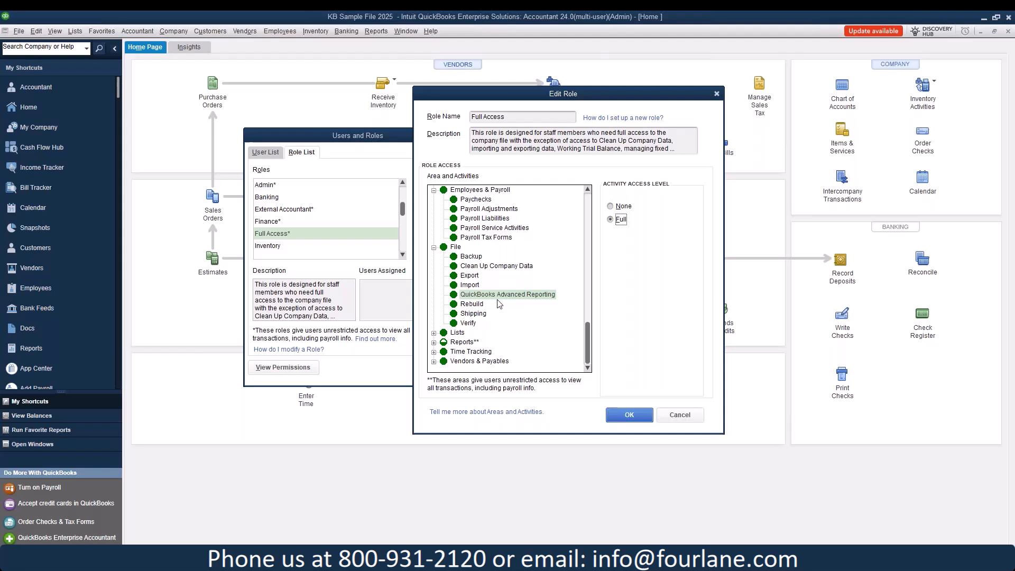
{"action": "left_click", "coordinate": [433, 332]}
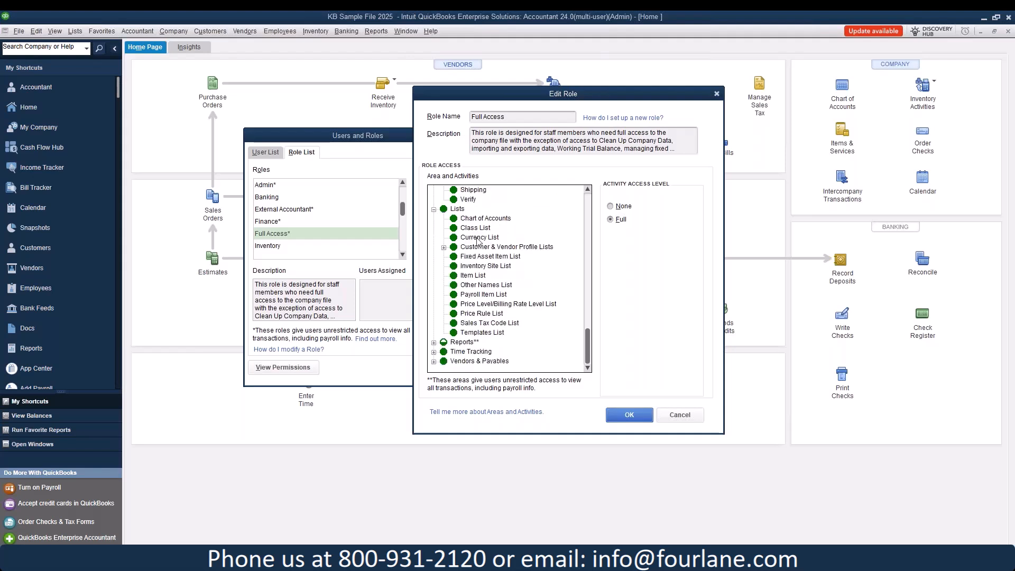
{"action": "left_click", "coordinate": [470, 276]}
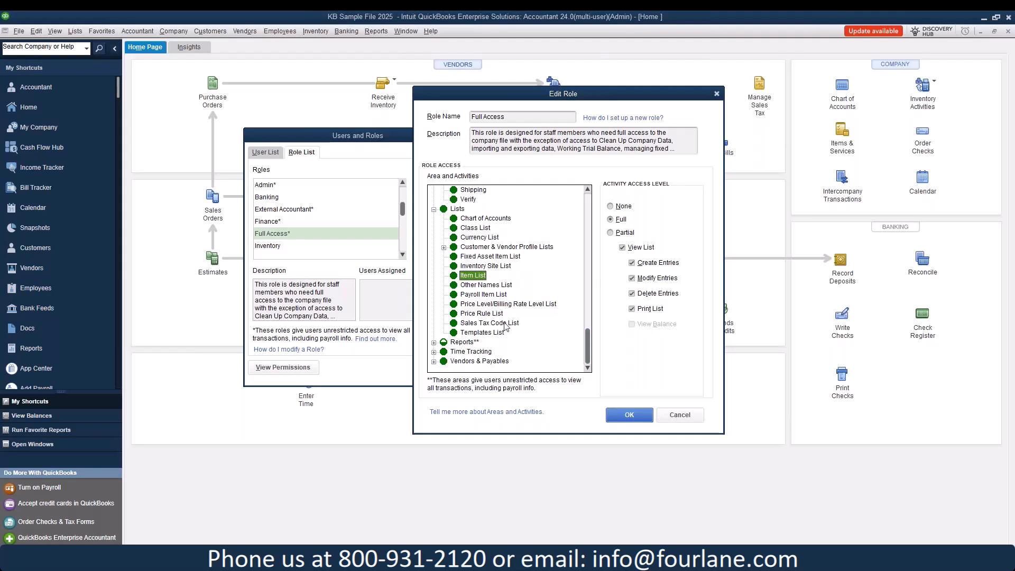
{"action": "left_click", "coordinate": [433, 343]}
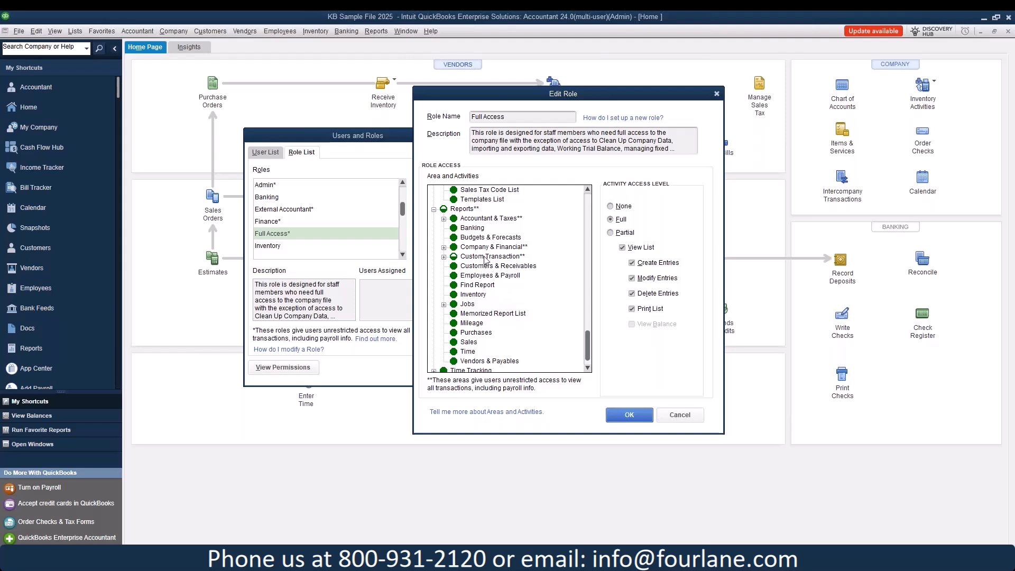
{"action": "left_click", "coordinate": [443, 257]}
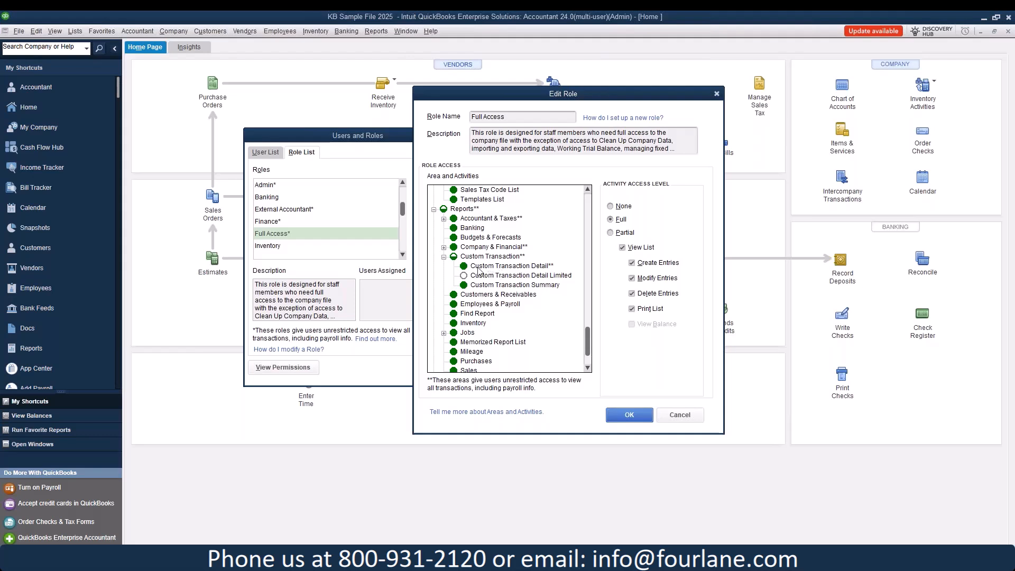
{"action": "scroll", "coordinate": [496, 262], "scroll_direction": "down", "scroll_amount": 2}
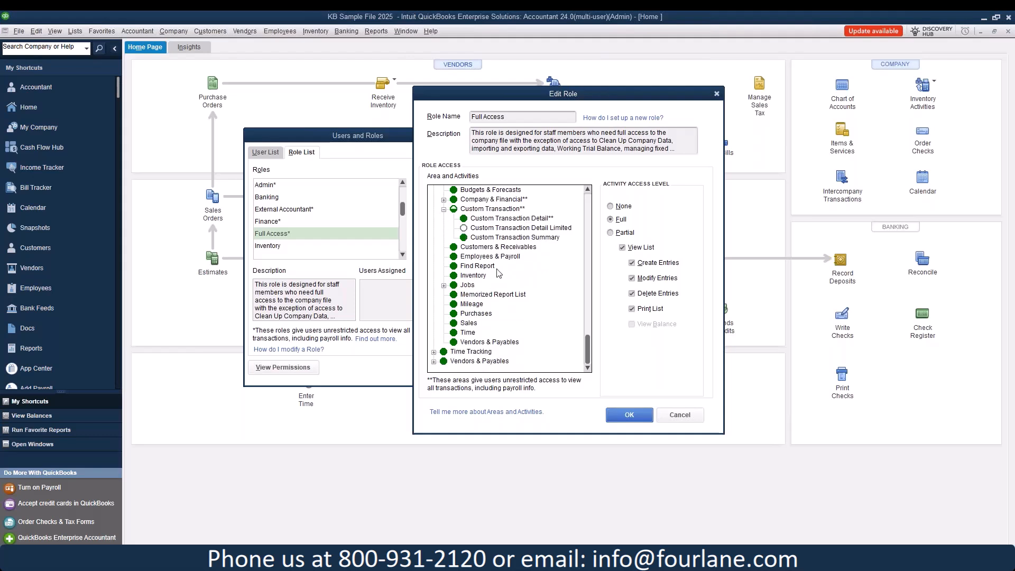
{"action": "left_click", "coordinate": [434, 351]}
{"action": "scroll", "coordinate": [482, 317], "scroll_direction": "down", "scroll_amount": 1}
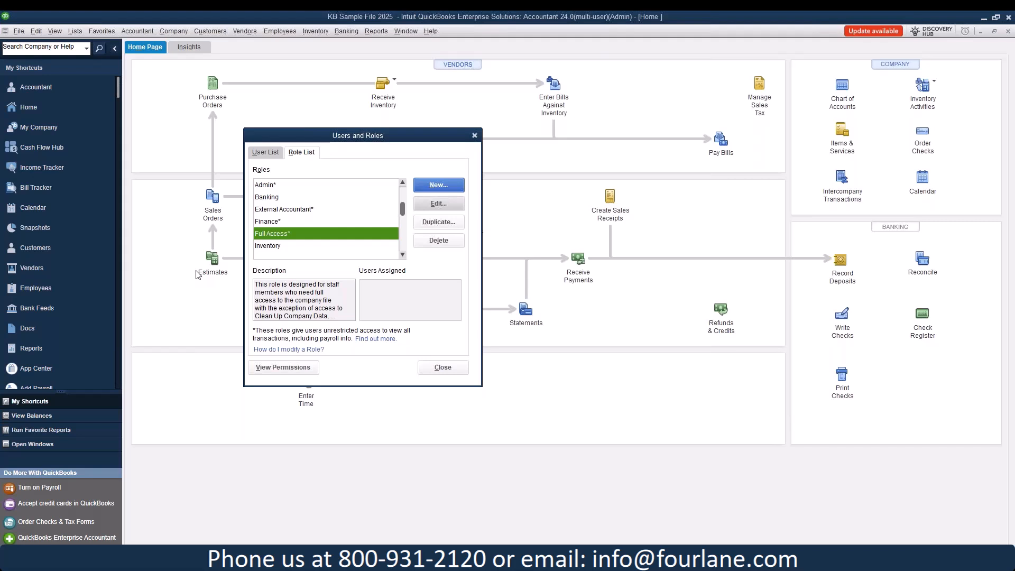
Step: Select External Accountant and attempt to edit it, bringing up the cannot-be-edited warning
{"action": "left_click", "coordinate": [264, 211]}
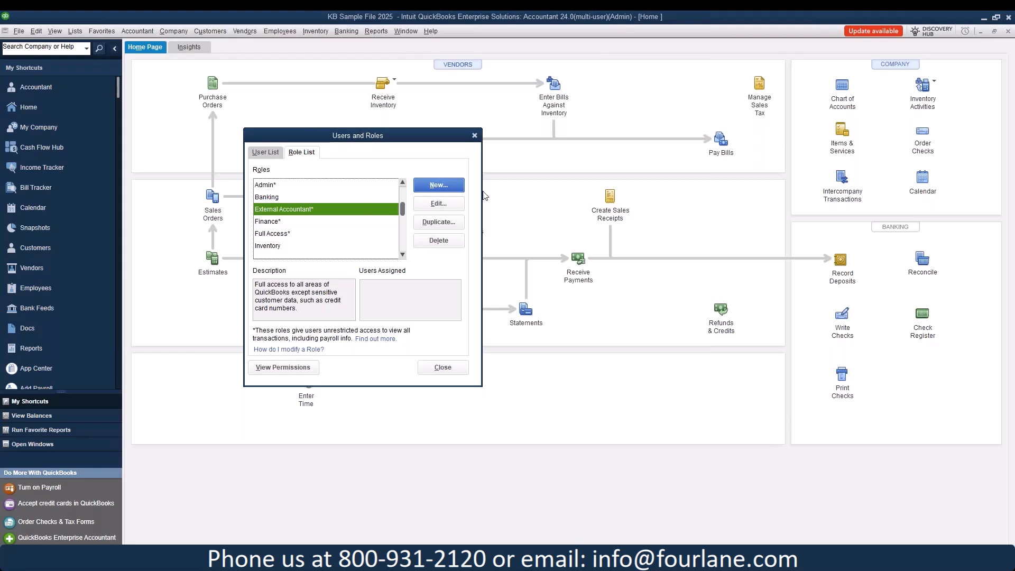
{"action": "left_click", "coordinate": [451, 206]}
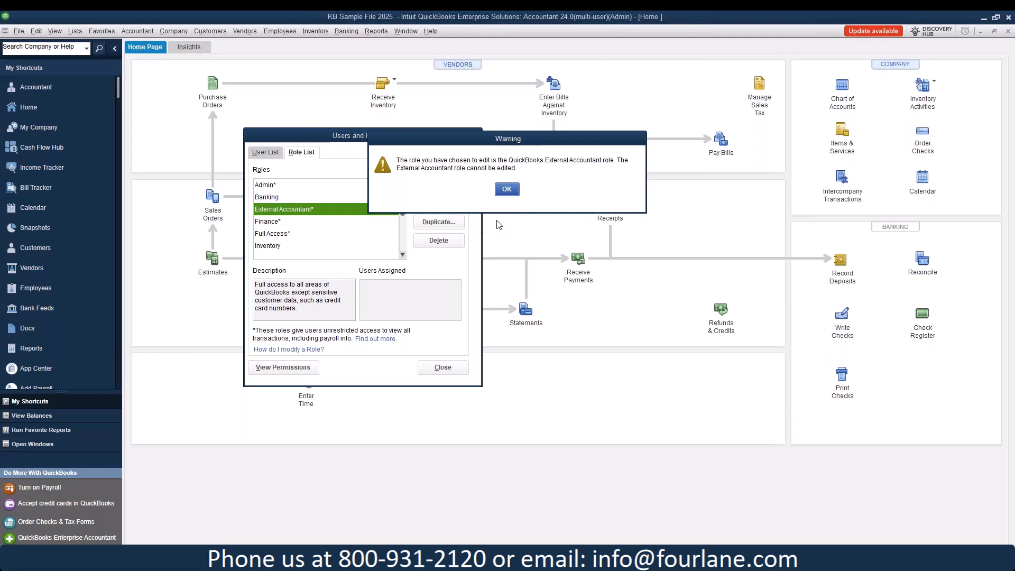
Step: Dismiss the warning and select the Sales role to see its description and assigned user
{"action": "left_click", "coordinate": [507, 189]}
{"action": "left_click", "coordinate": [402, 255]}
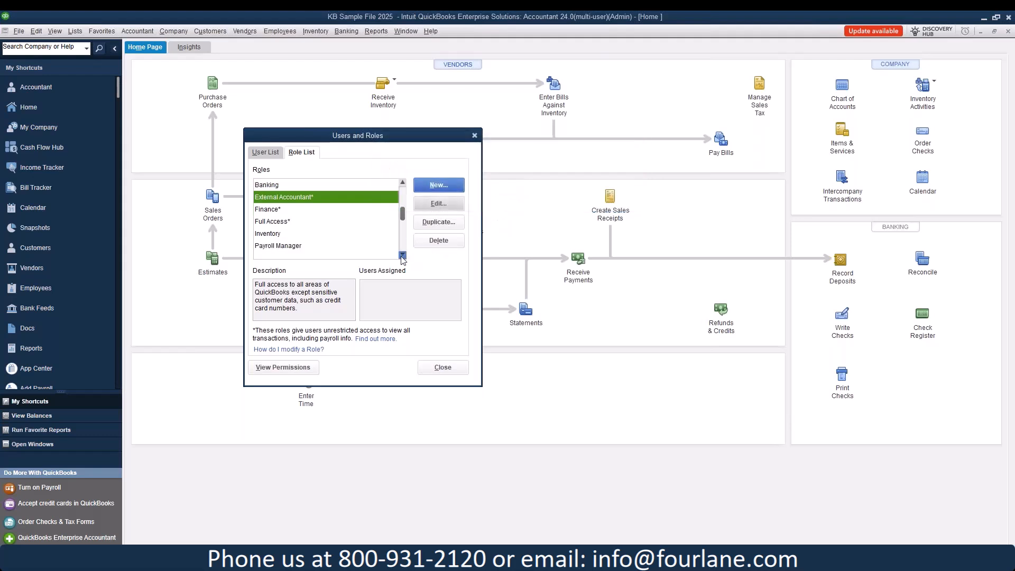
{"action": "left_click", "coordinate": [402, 255]}
{"action": "left_click", "coordinate": [402, 255]}
{"action": "left_click", "coordinate": [402, 255]}
{"action": "left_click", "coordinate": [402, 255]}
{"action": "left_click", "coordinate": [402, 256]}
{"action": "left_click", "coordinate": [277, 218]}
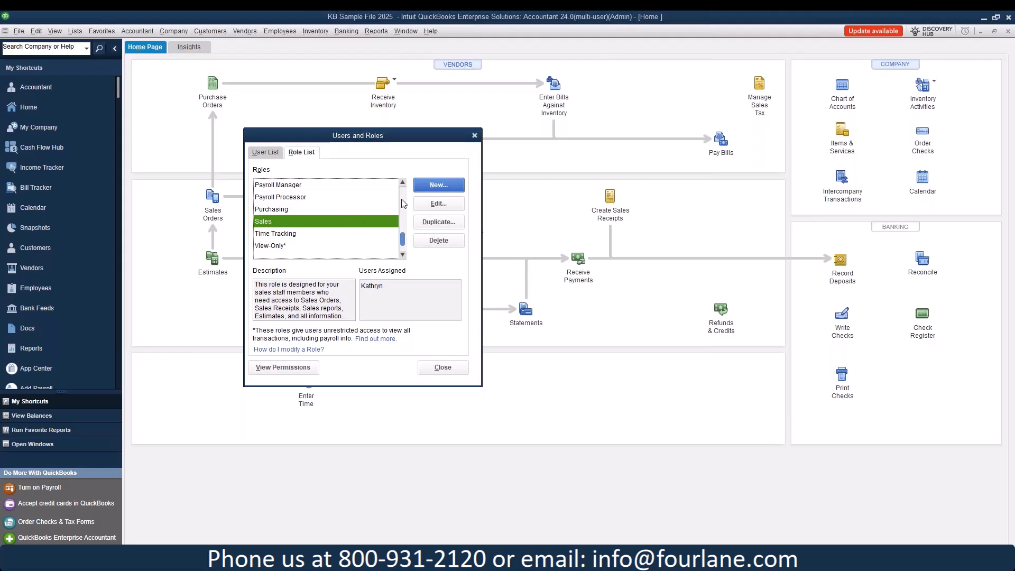
Step: Edit the Sales role and expand its Accounting and Banking activity areas
{"action": "left_click", "coordinate": [438, 203]}
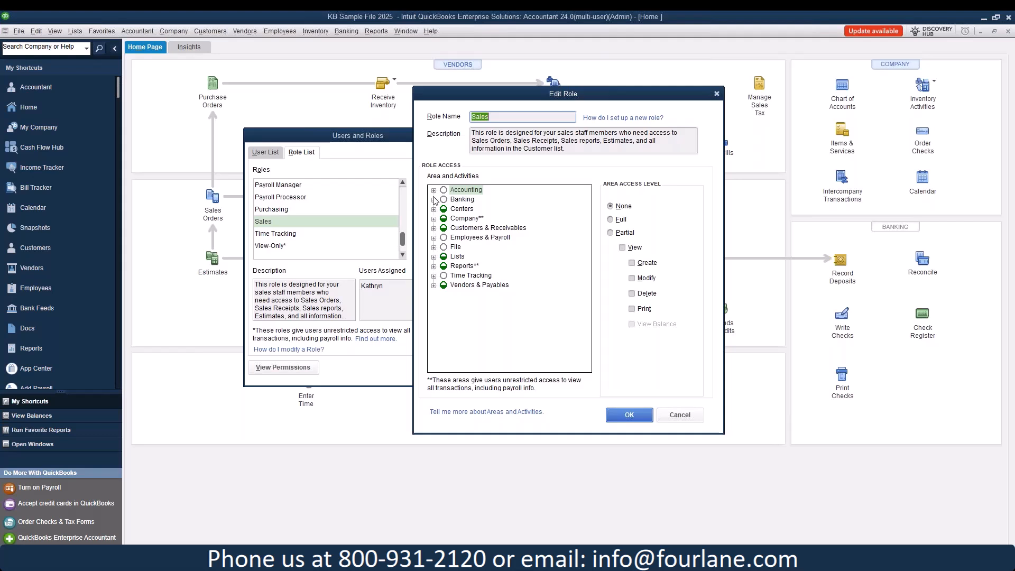
{"action": "left_click", "coordinate": [433, 190]}
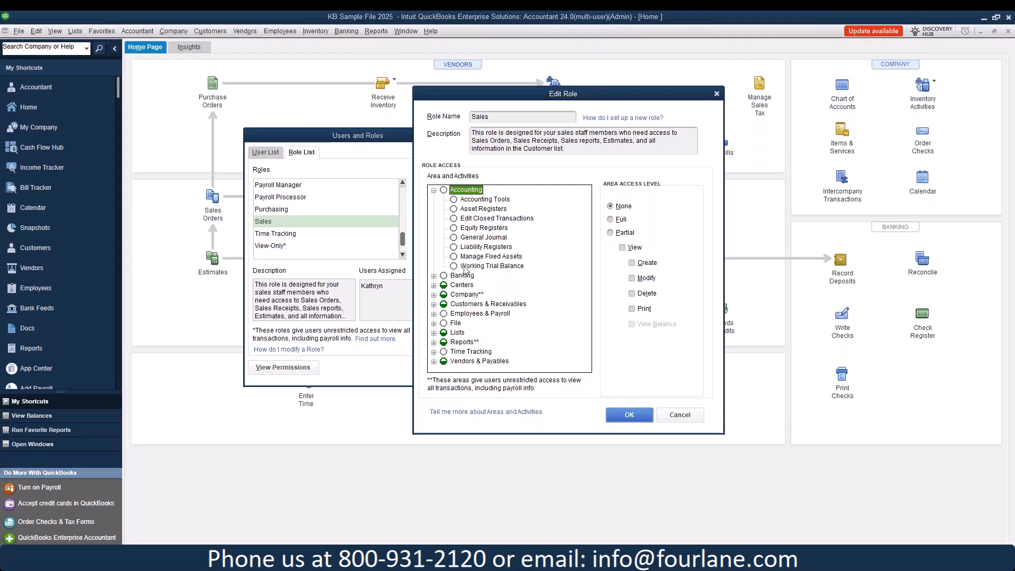
{"action": "left_click", "coordinate": [434, 276]}
{"action": "scroll", "coordinate": [442, 271], "scroll_direction": "down", "scroll_amount": 2}
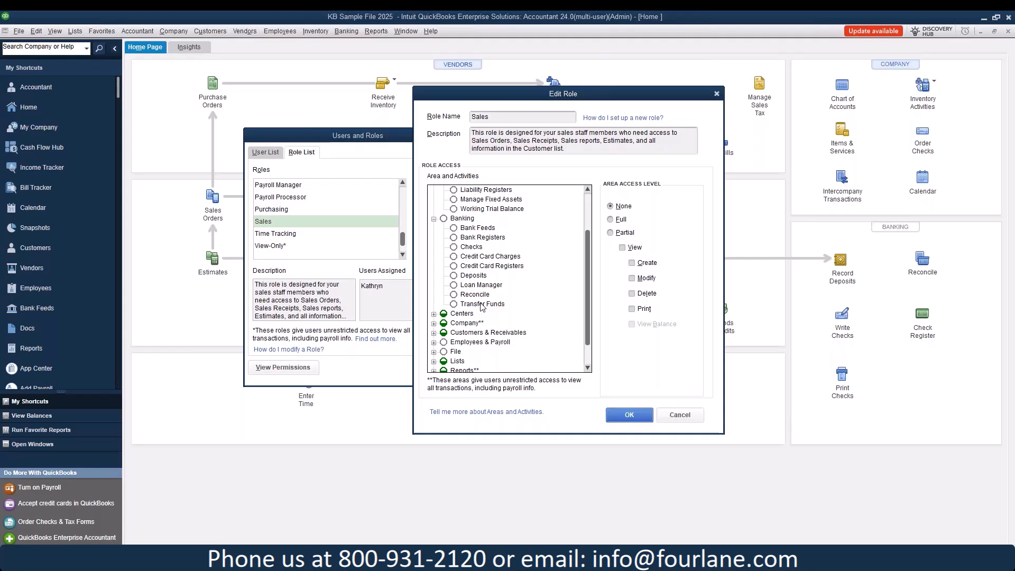
{"action": "scroll", "coordinate": [489, 243], "scroll_direction": "down", "scroll_amount": 1}
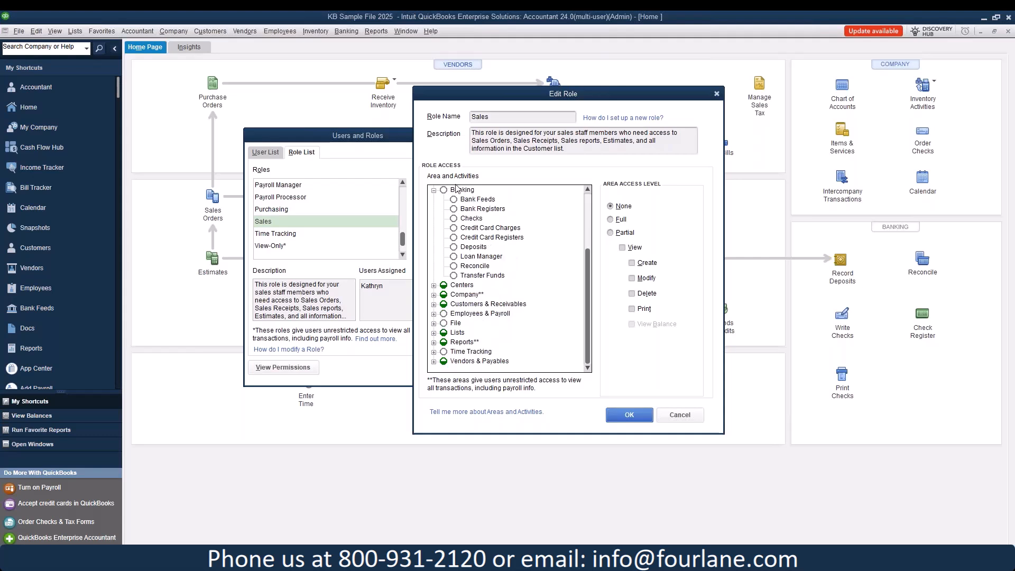
{"action": "left_click", "coordinate": [434, 286]}
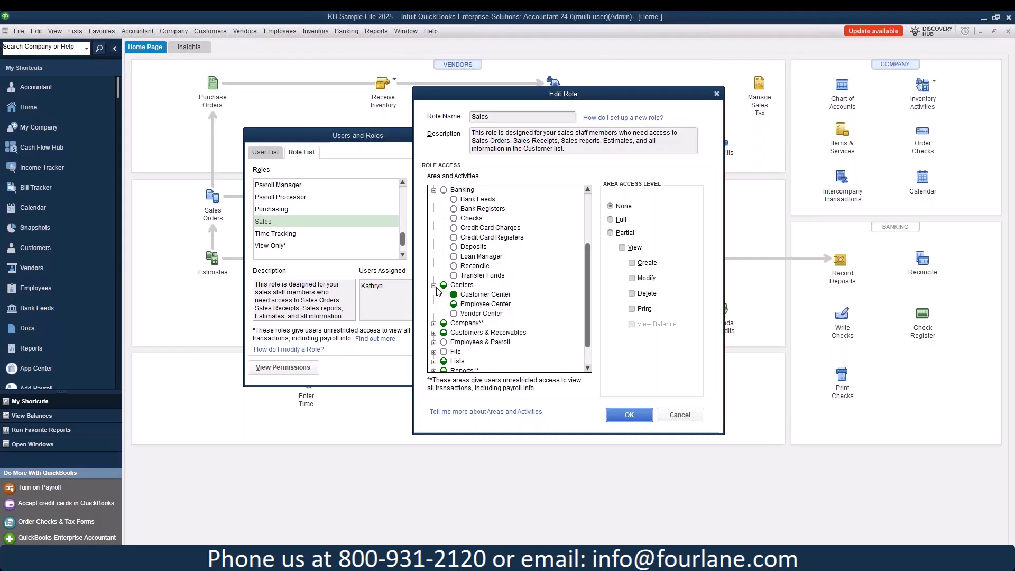
{"action": "left_click", "coordinate": [470, 295]}
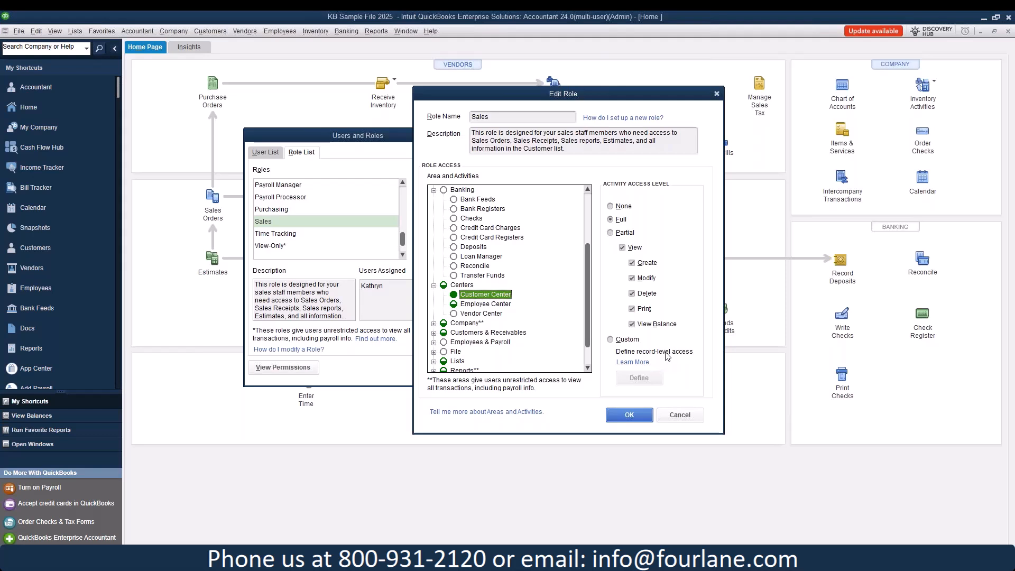
{"action": "left_click", "coordinate": [485, 304]}
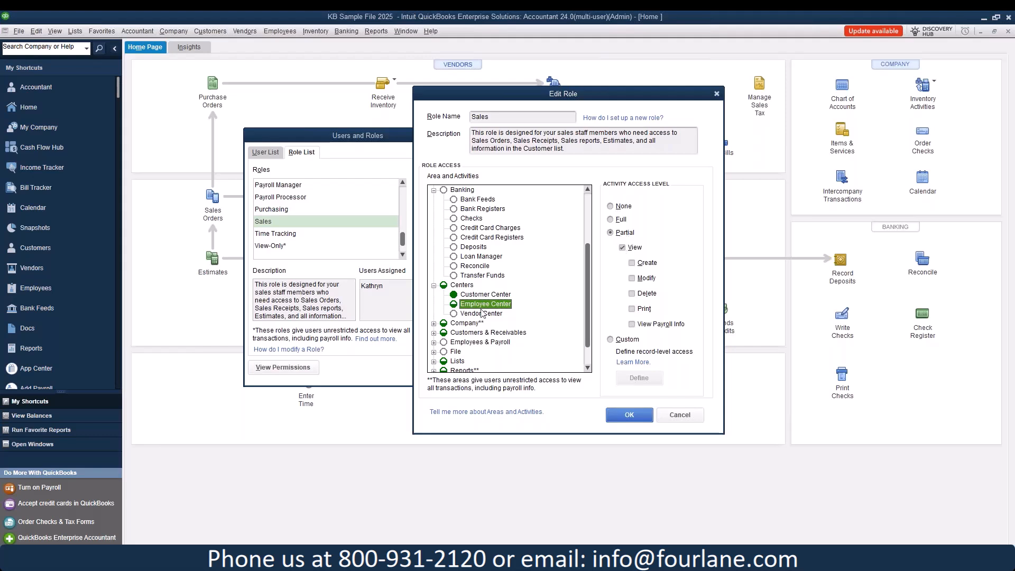
{"action": "scroll", "coordinate": [531, 262], "scroll_direction": "down", "scroll_amount": 1}
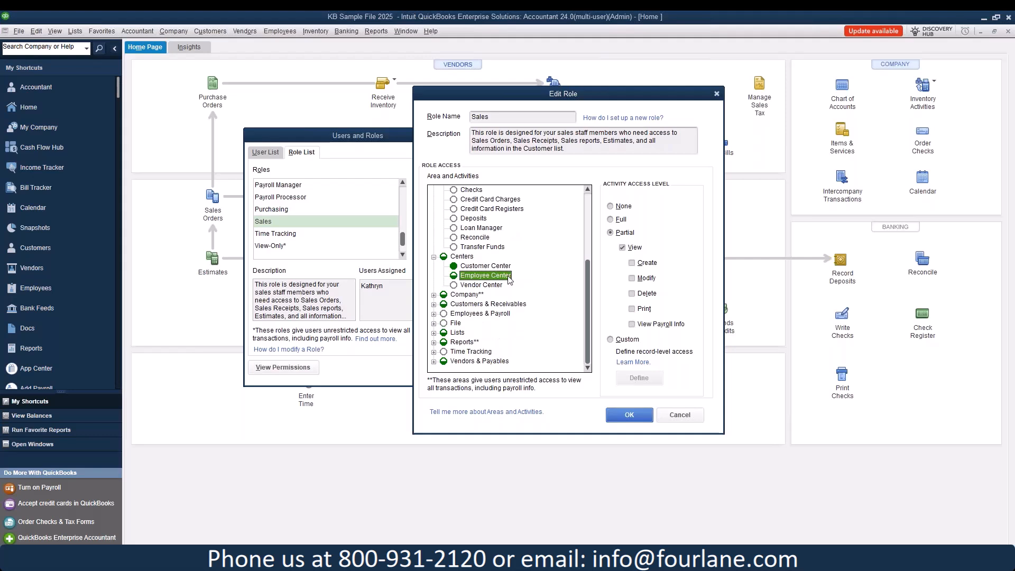
Step: Check Income Tracker's access under Company, then expand Customers & Receivables for the Sales role
{"action": "left_click", "coordinate": [433, 294]}
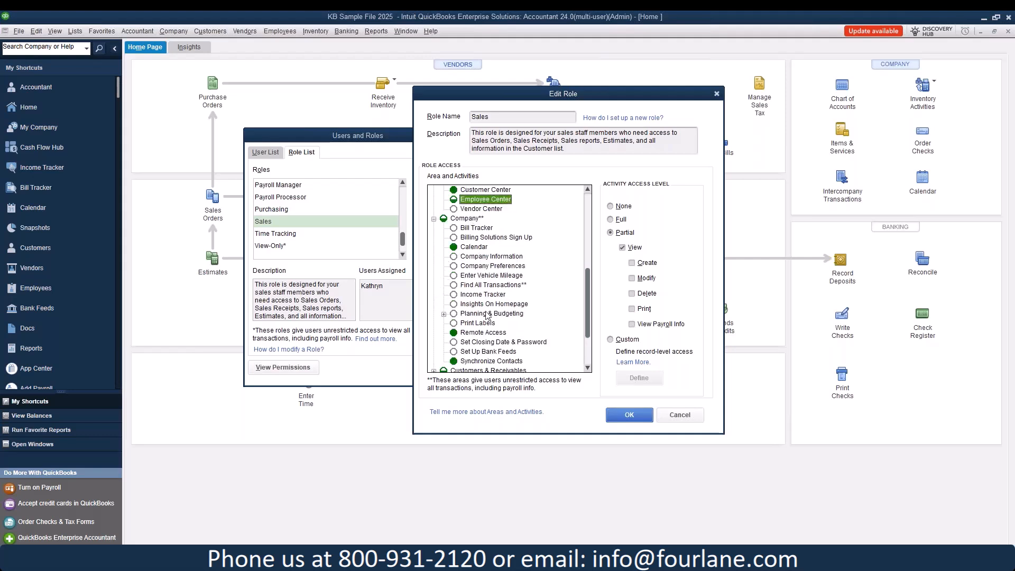
{"action": "left_click", "coordinate": [479, 296]}
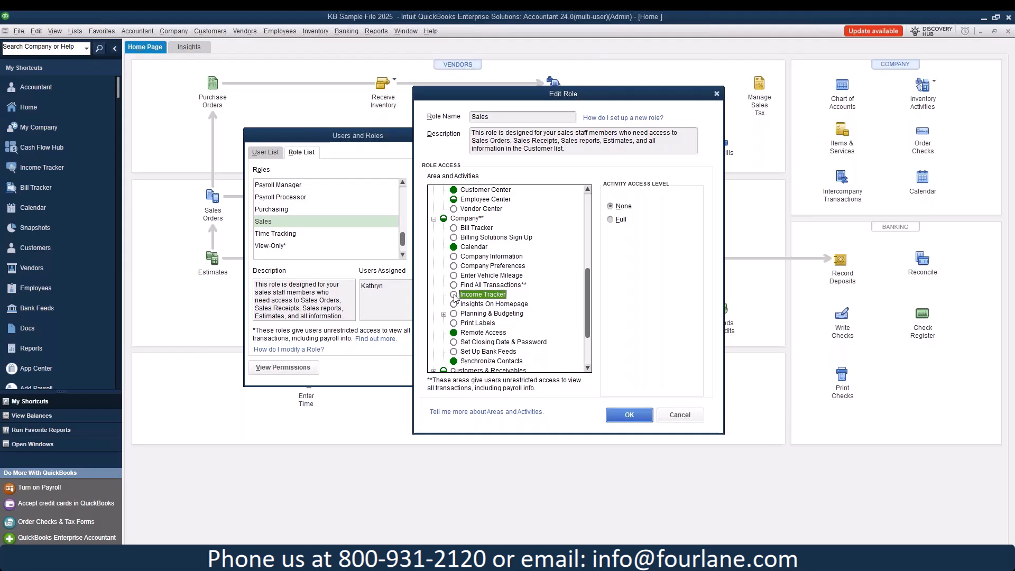
{"action": "scroll", "coordinate": [458, 297], "scroll_direction": "down", "scroll_amount": 1}
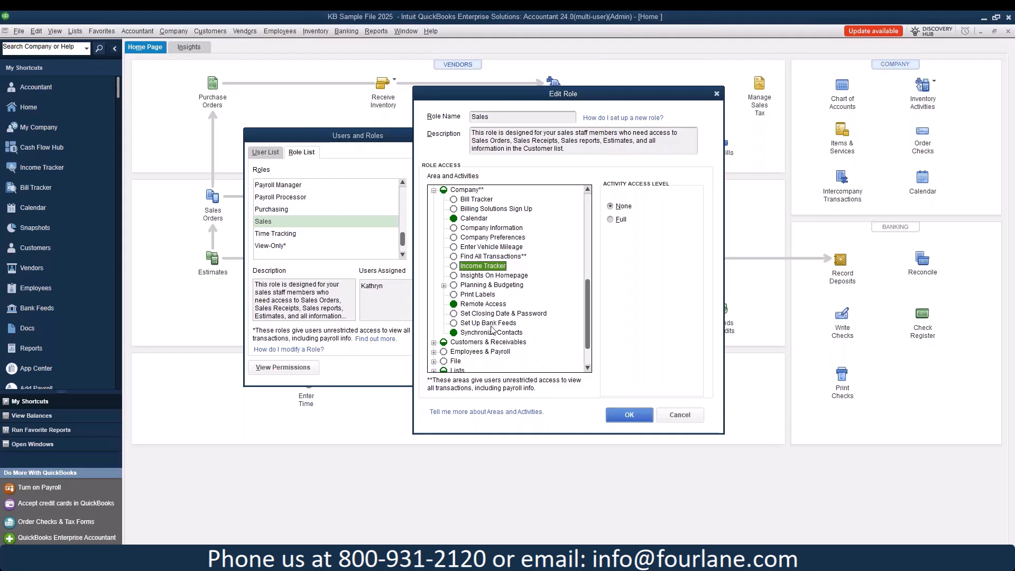
{"action": "left_click", "coordinate": [444, 285]}
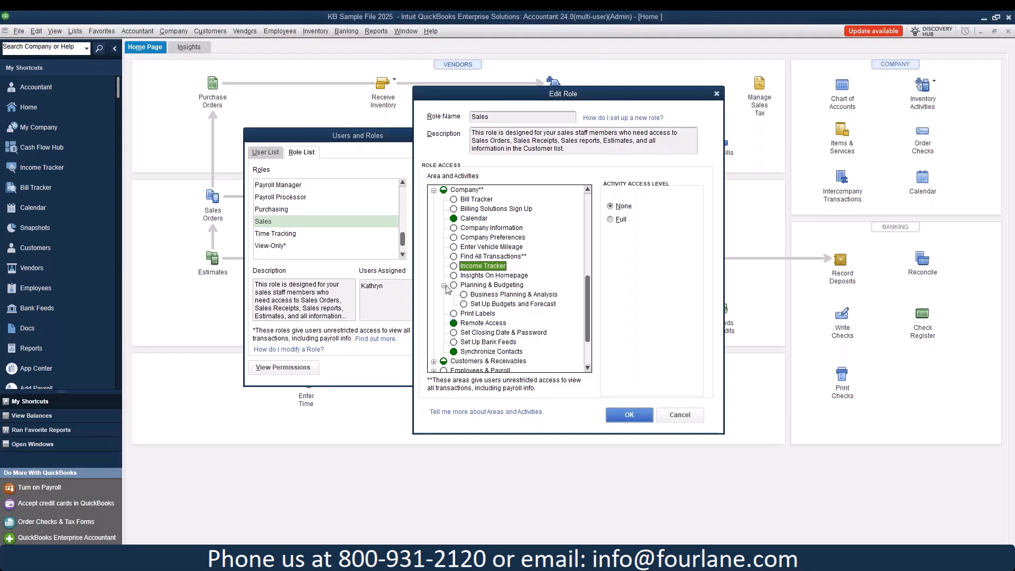
{"action": "left_click", "coordinate": [444, 285]}
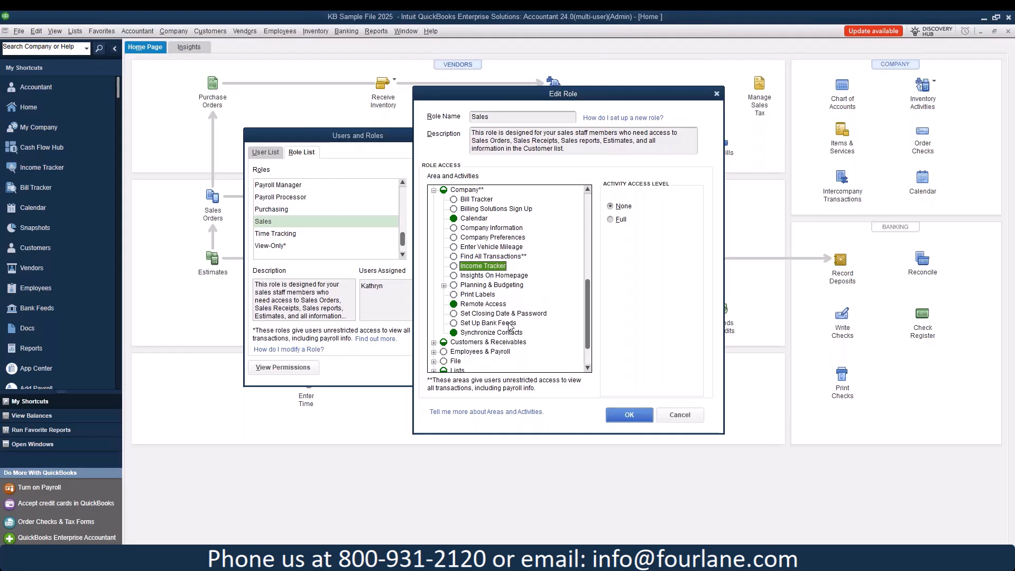
{"action": "scroll", "coordinate": [510, 326], "scroll_direction": "down", "scroll_amount": 2}
{"action": "left_click", "coordinate": [433, 304]}
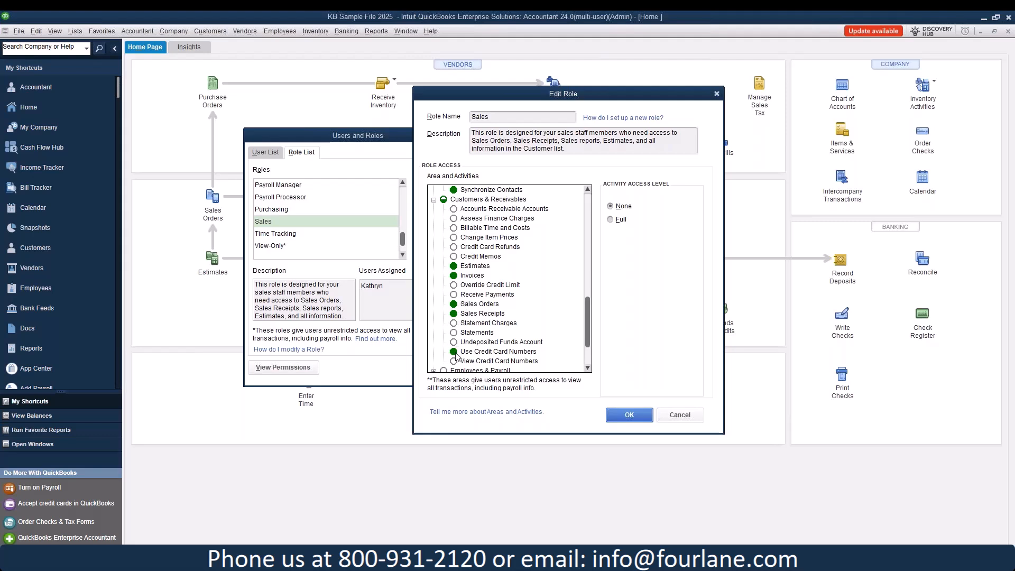
Step: Review the access levels for Estimates, Sales Orders, Sales Receipts and Use Credit Card Numbers
{"action": "left_click", "coordinate": [473, 266]}
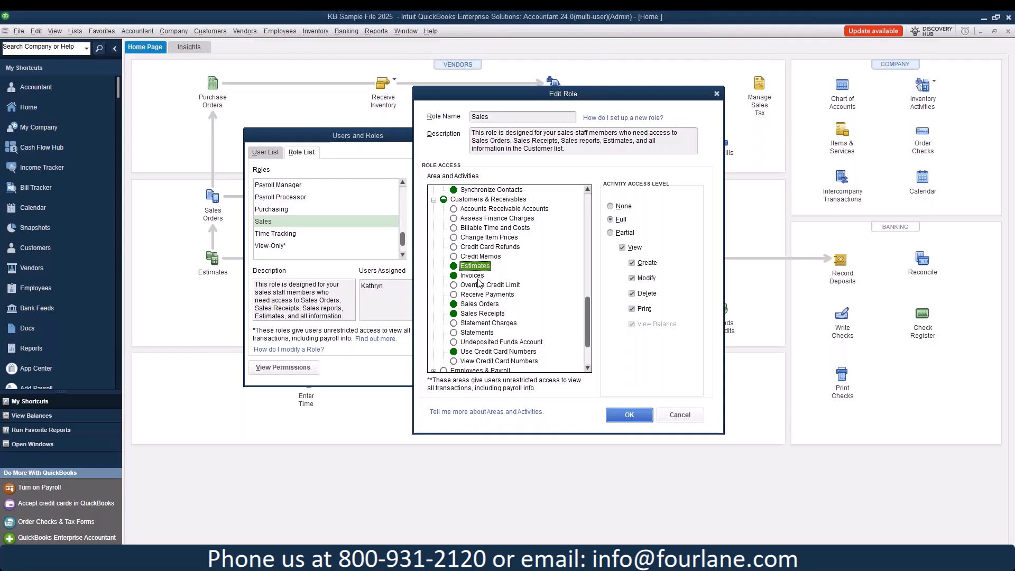
{"action": "left_click", "coordinate": [480, 305]}
{"action": "left_click", "coordinate": [478, 316]}
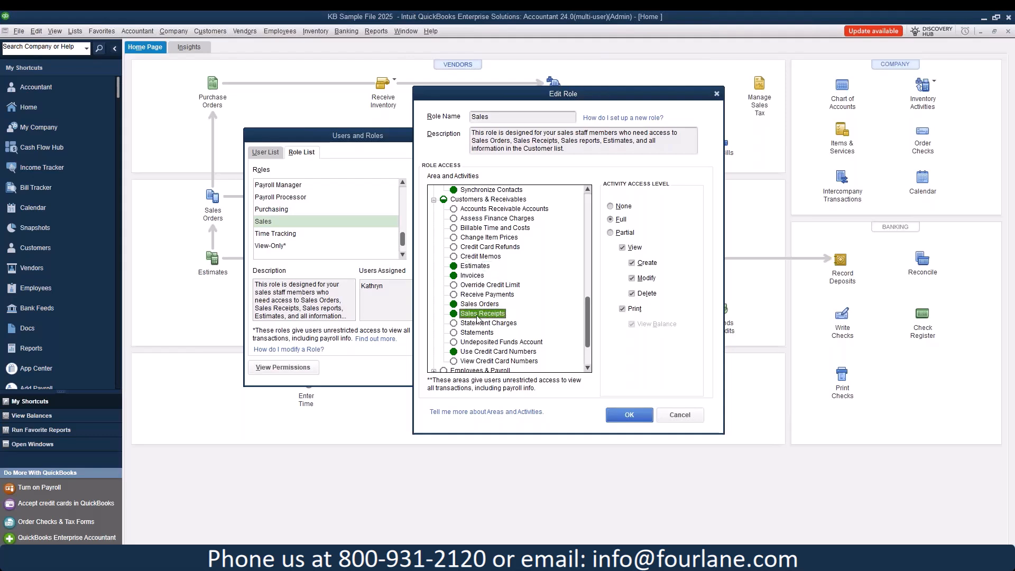
{"action": "left_click", "coordinate": [476, 353]}
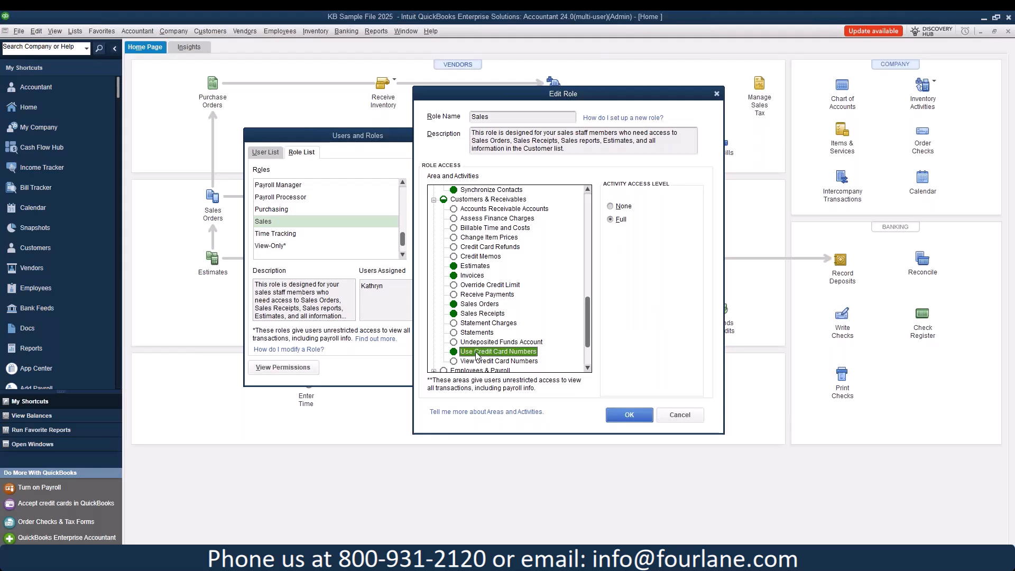
Step: Set Credit Memos and Statements to Full, and Receive Payments to Partial with View
{"action": "left_click", "coordinate": [476, 256]}
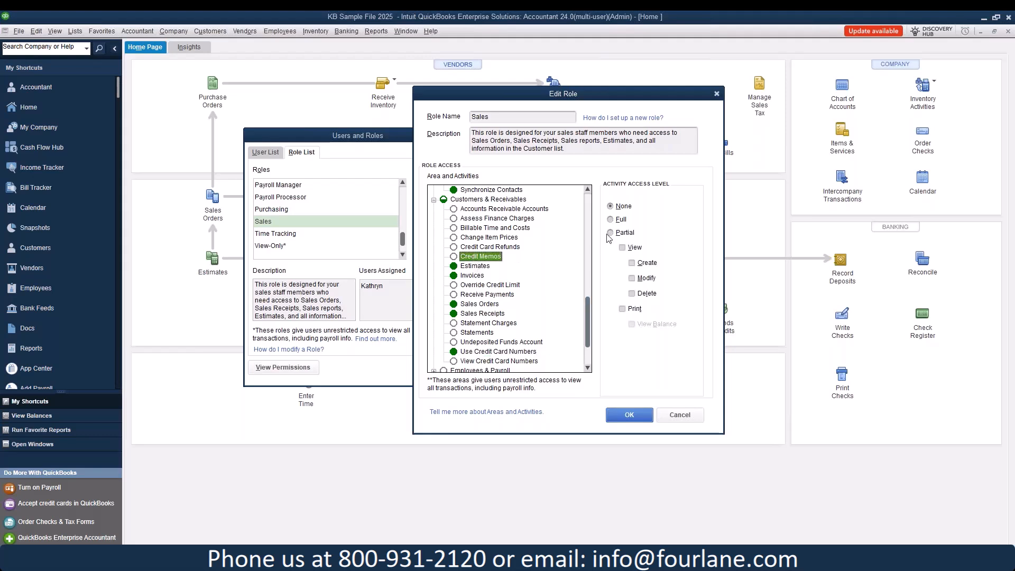
{"action": "left_click", "coordinate": [621, 220]}
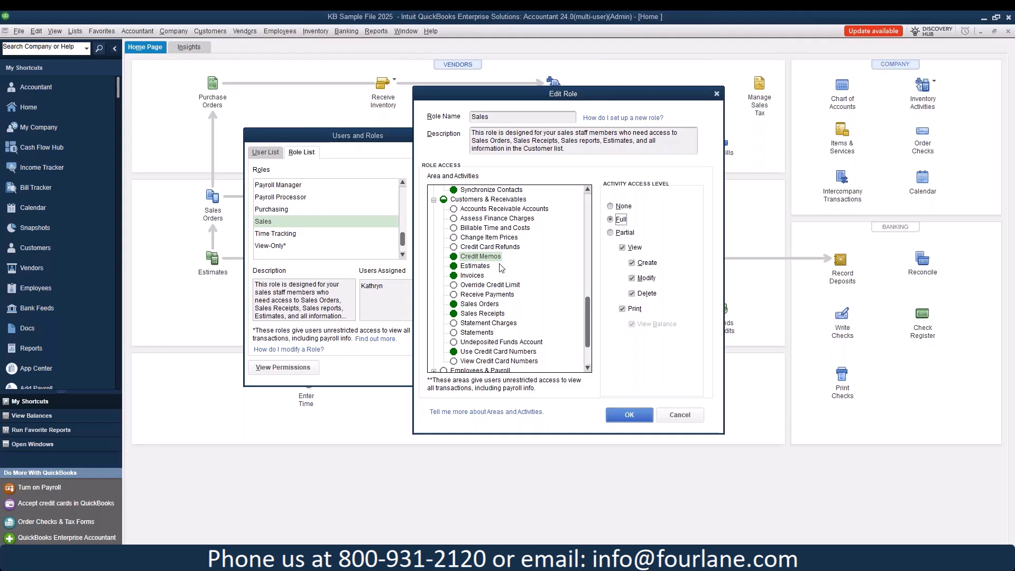
{"action": "left_click", "coordinate": [470, 294]}
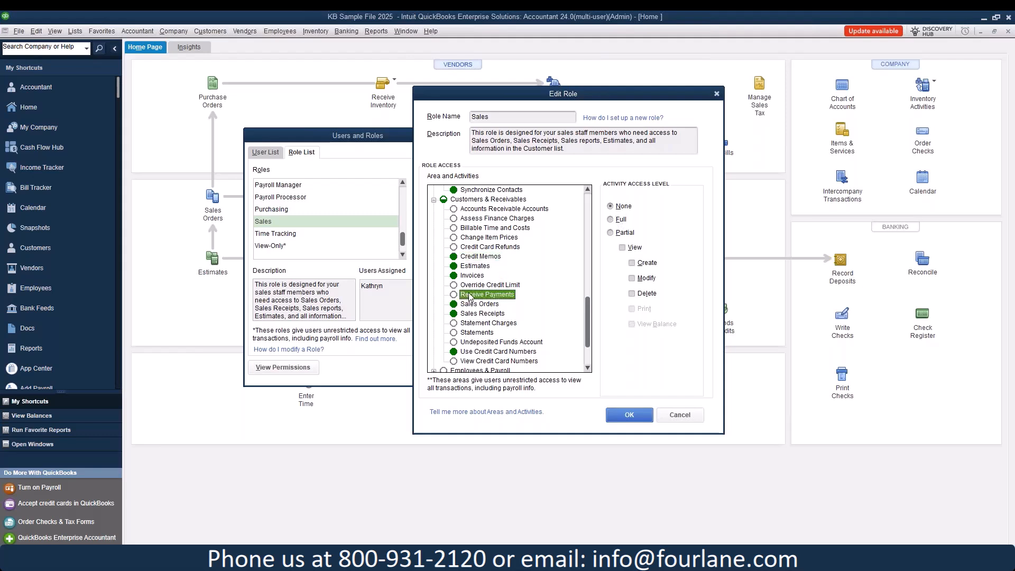
{"action": "left_click", "coordinate": [610, 233]}
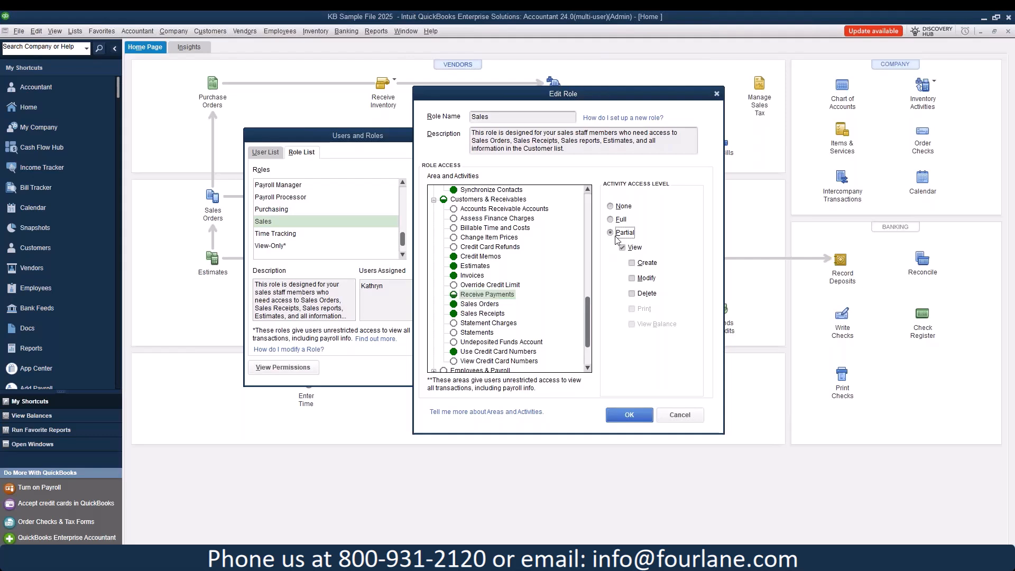
{"action": "left_click", "coordinate": [632, 263]}
{"action": "left_click", "coordinate": [493, 334]}
{"action": "left_click", "coordinate": [611, 219]}
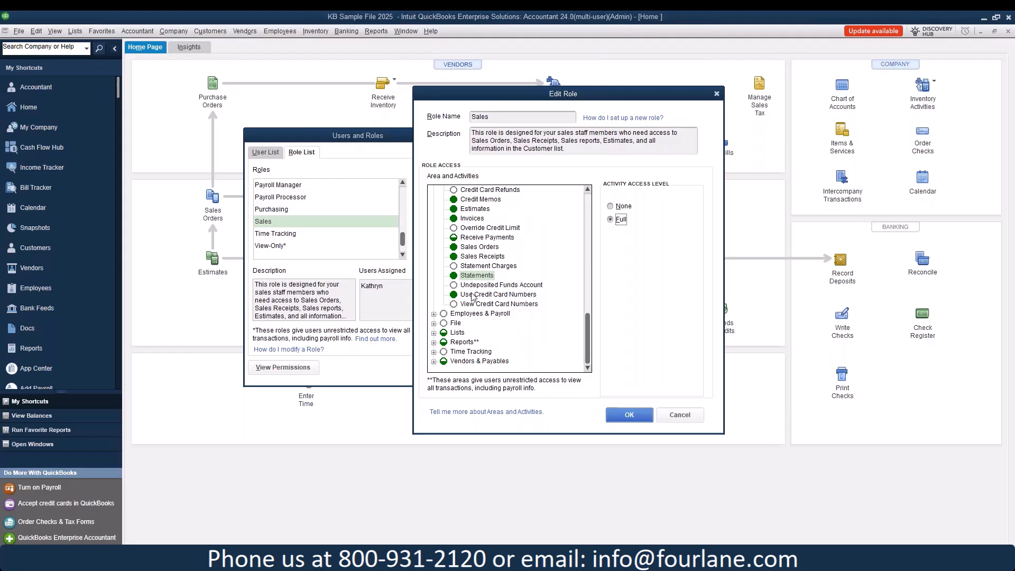
Step: Expand Employees & Payroll, File, Reports and Lists in the Sales role's activity tree
{"action": "left_click", "coordinate": [434, 314]}
{"action": "scroll", "coordinate": [463, 297], "scroll_direction": "down", "scroll_amount": 2}
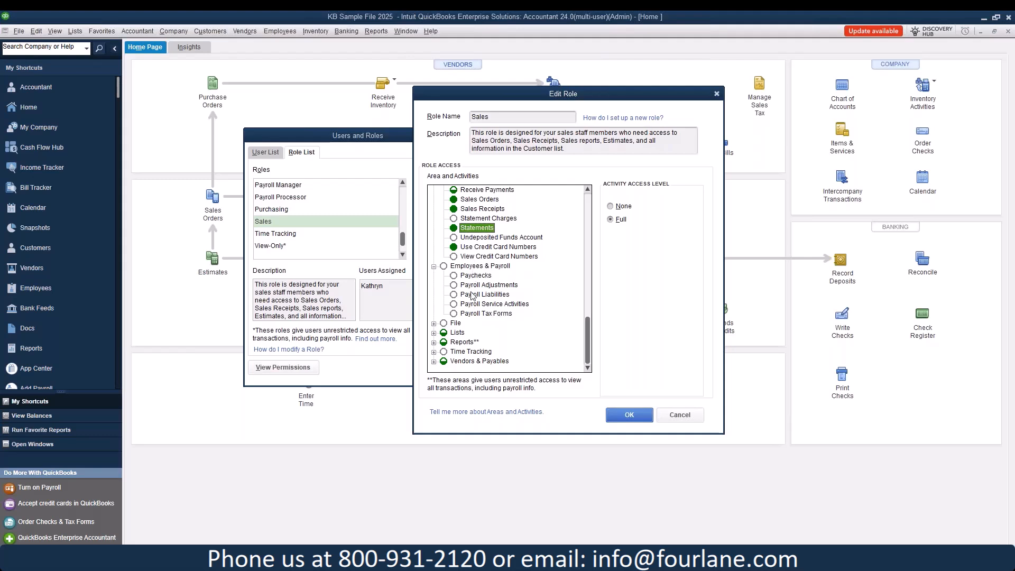
{"action": "left_click", "coordinate": [434, 323]}
{"action": "scroll", "coordinate": [523, 341], "scroll_direction": "down", "scroll_amount": 2}
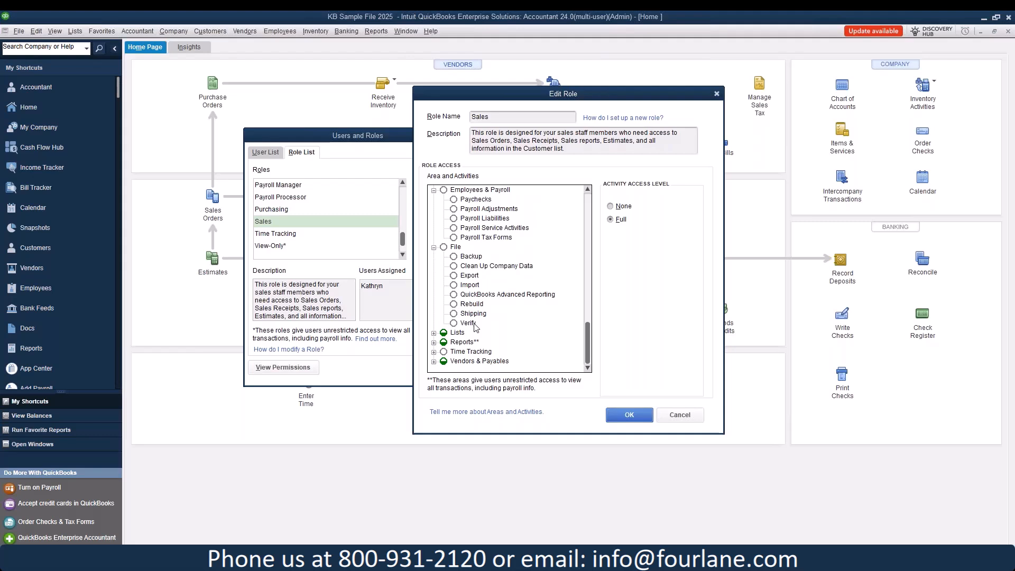
{"action": "left_click", "coordinate": [434, 342]}
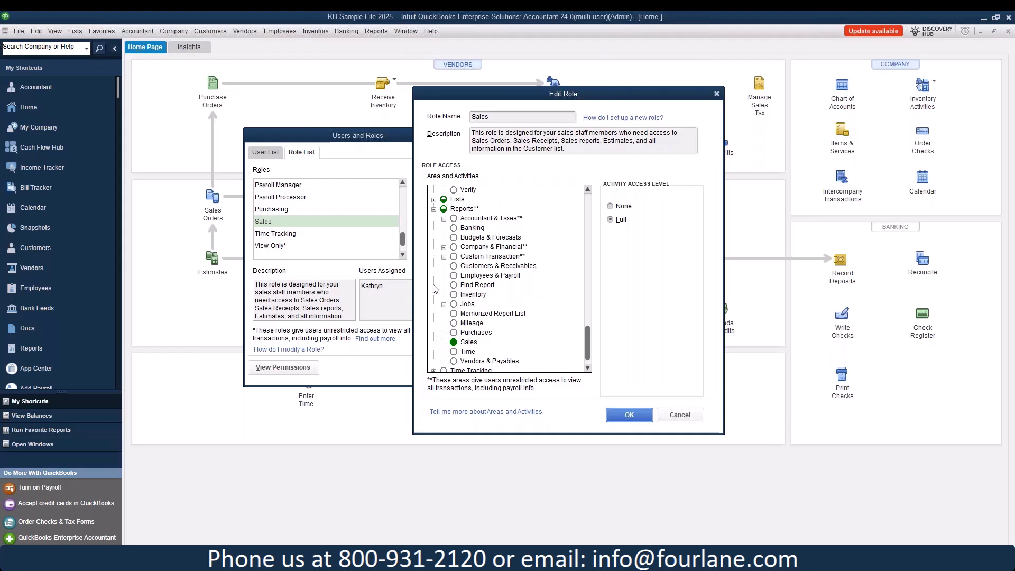
{"action": "left_click", "coordinate": [433, 200]}
{"action": "left_click", "coordinate": [469, 209]}
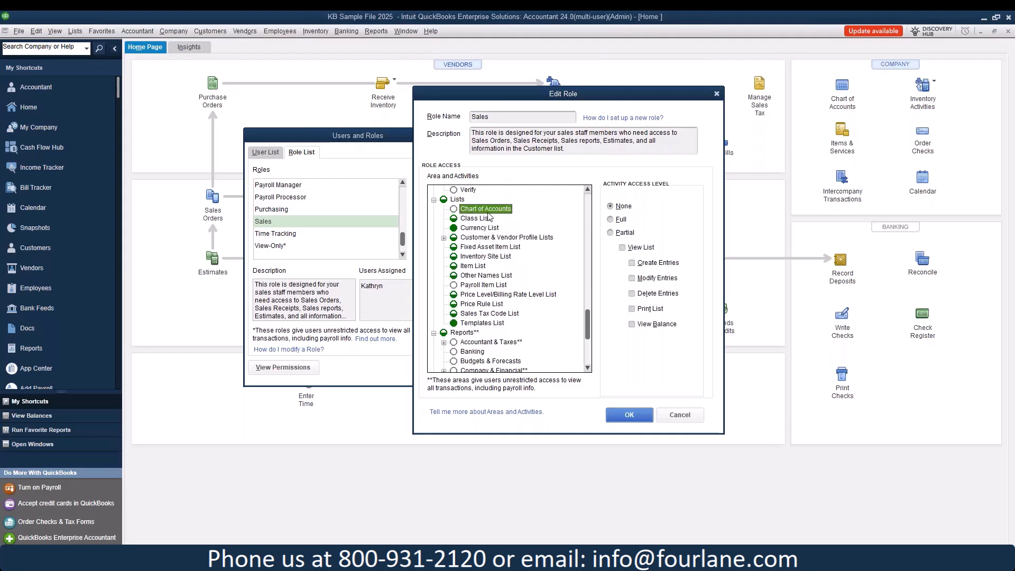
{"action": "left_click", "coordinate": [486, 219]}
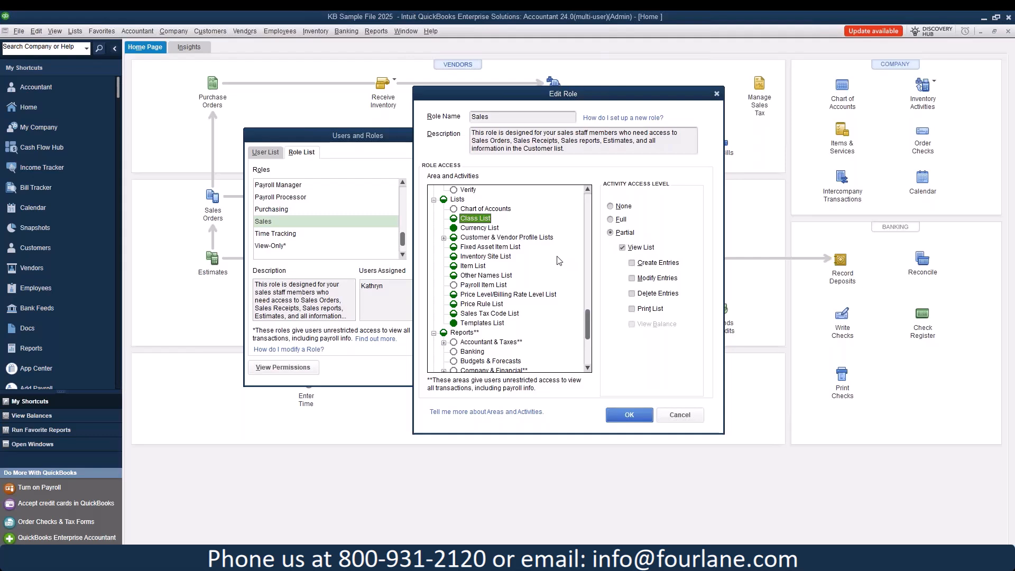
{"action": "left_click", "coordinate": [473, 267]}
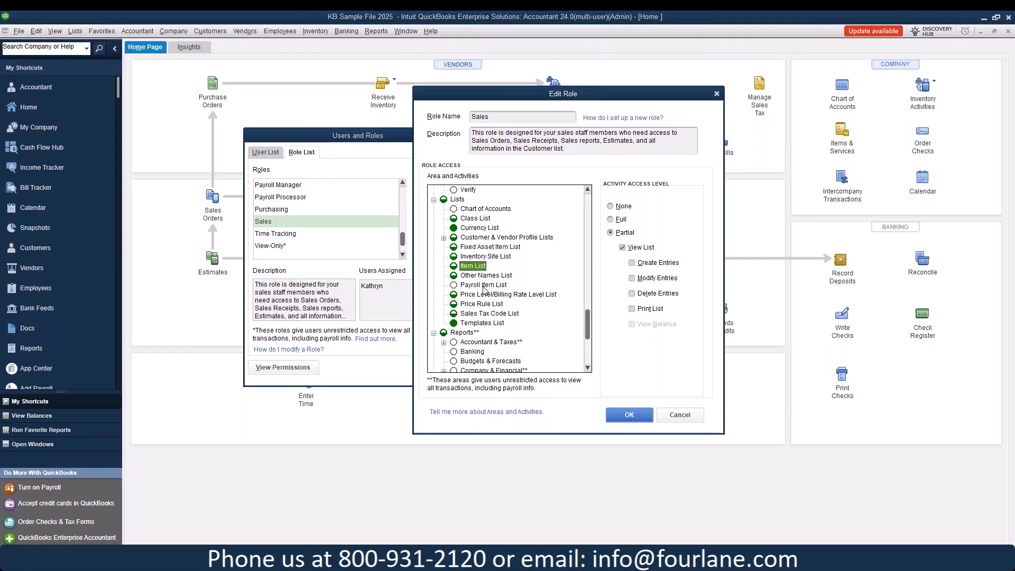
{"action": "left_click", "coordinate": [486, 257]}
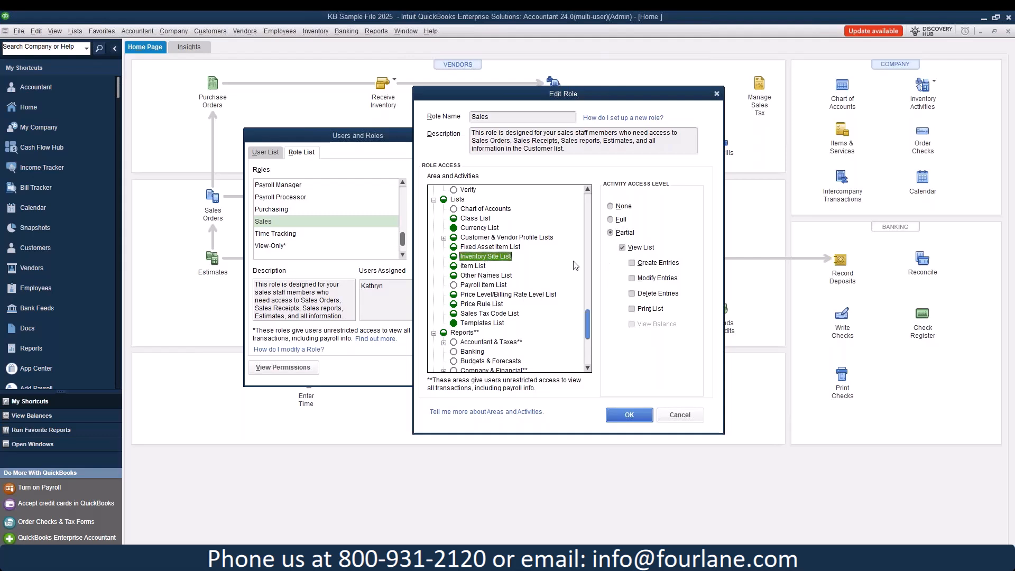
{"action": "left_click", "coordinate": [482, 305]}
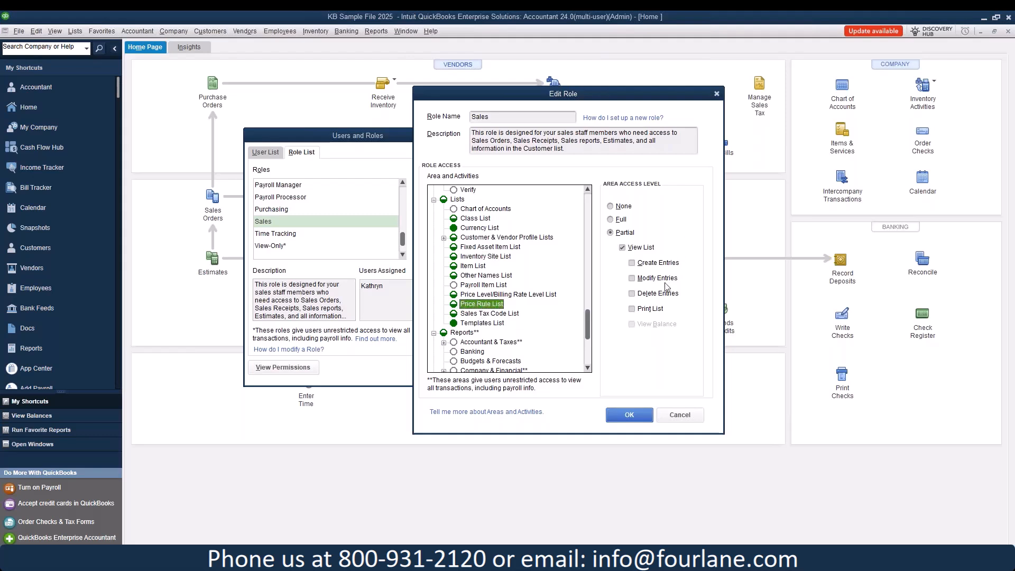
{"action": "left_click", "coordinate": [493, 324]}
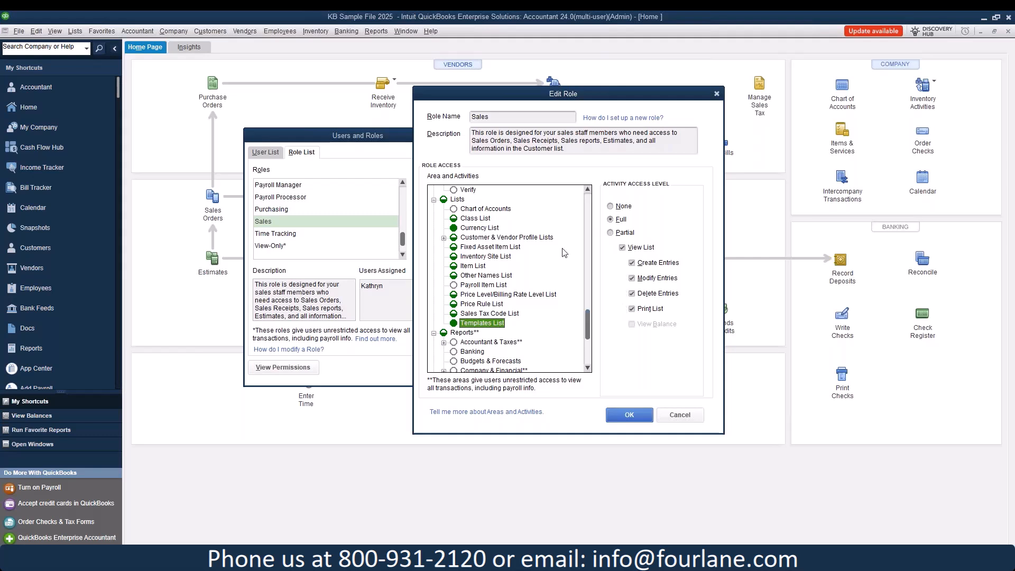
{"action": "scroll", "coordinate": [470, 267], "scroll_direction": "down", "scroll_amount": 5}
{"action": "scroll", "coordinate": [470, 267], "scroll_direction": "up", "scroll_amount": 1}
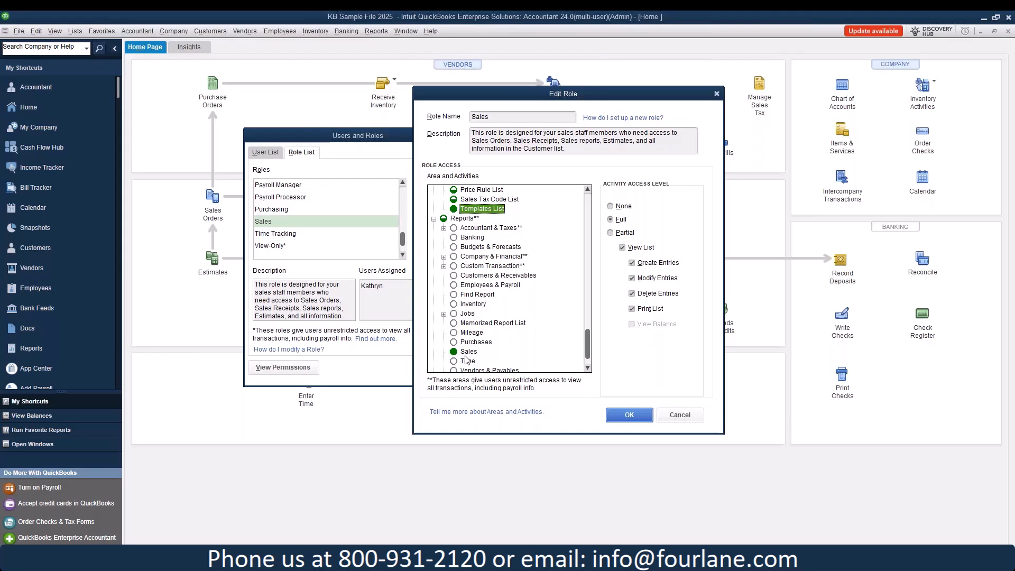
Step: Check Customers & Receivables reports access, expand Time Tracking and Vendors & Payables, and inspect Transfer Inventory
{"action": "left_click", "coordinate": [477, 276]}
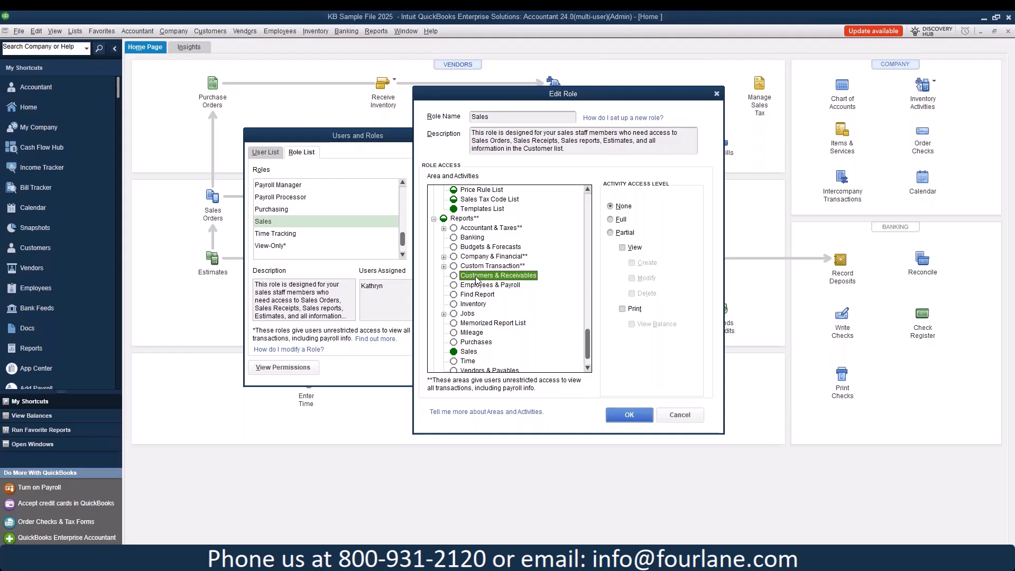
{"action": "scroll", "coordinate": [475, 267], "scroll_direction": "down", "scroll_amount": 1}
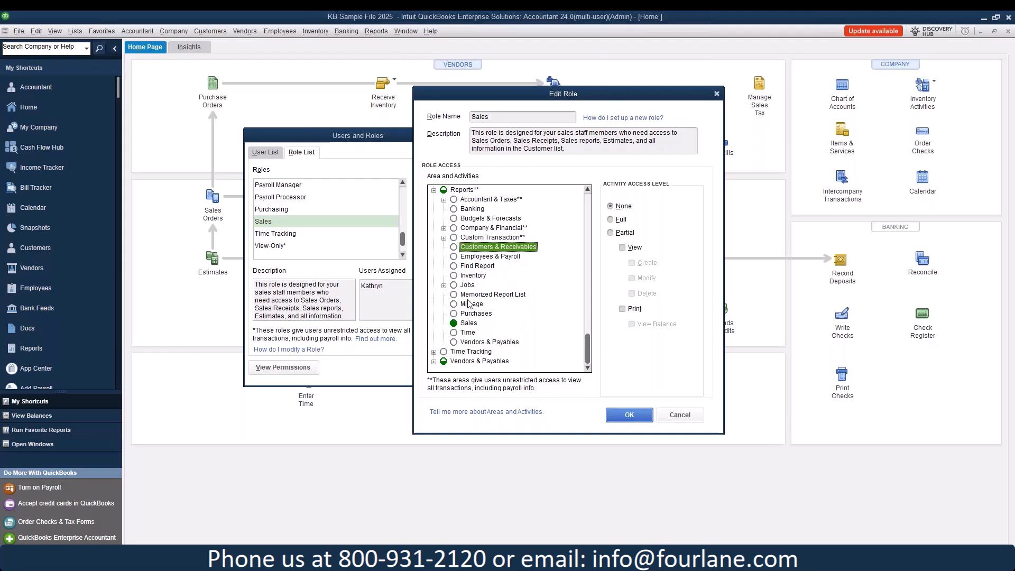
{"action": "left_click", "coordinate": [434, 352]}
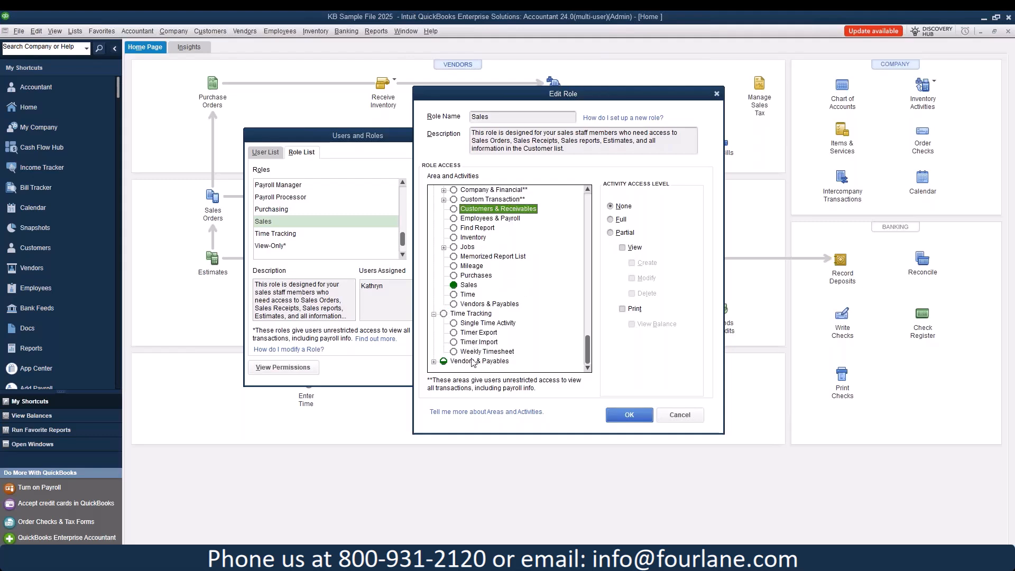
{"action": "left_click", "coordinate": [434, 361]}
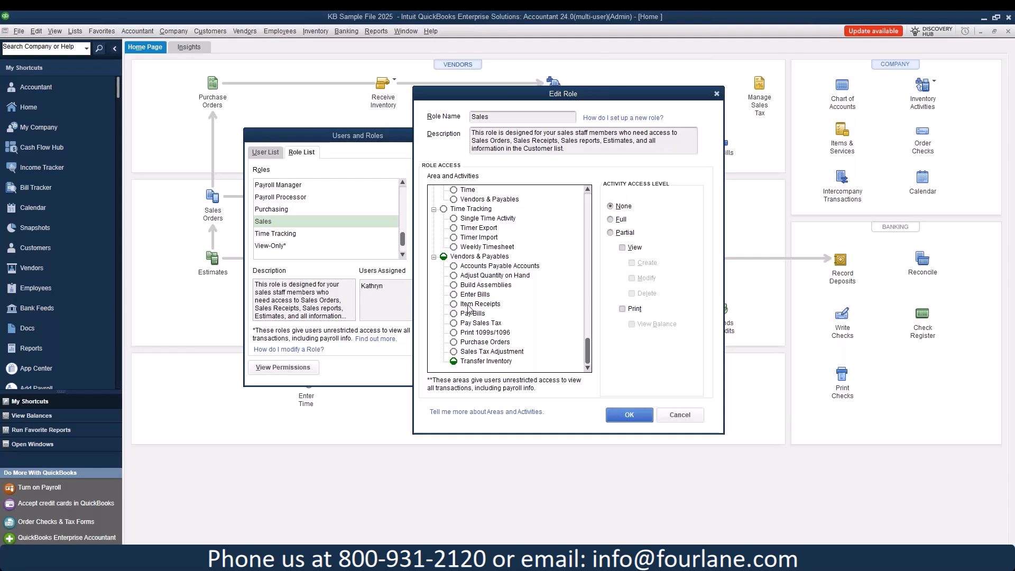
{"action": "left_click", "coordinate": [470, 360]}
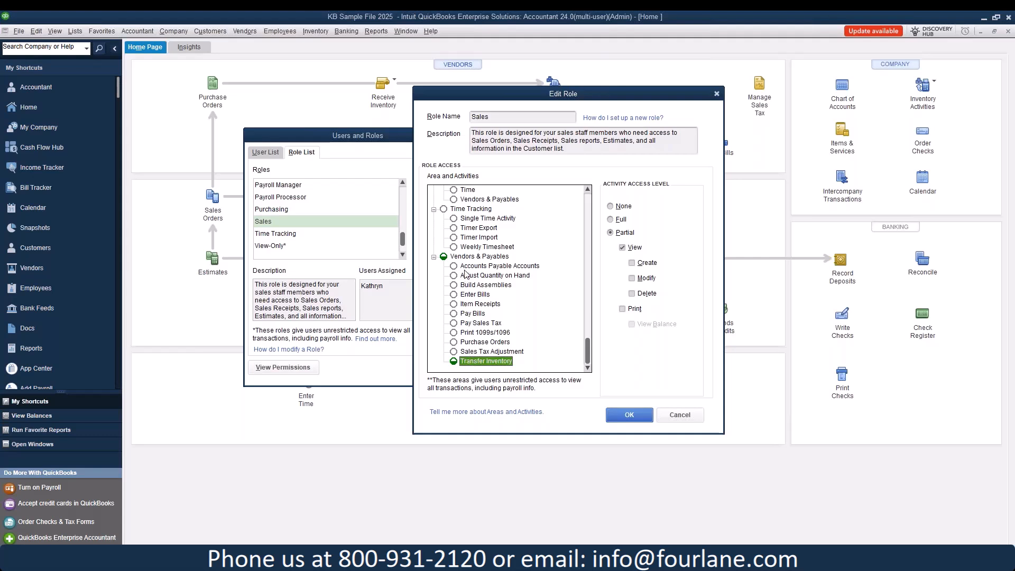
Step: Save the Sales role's access changes with OK
{"action": "scroll", "coordinate": [458, 312], "scroll_direction": "up", "scroll_amount": 6}
{"action": "scroll", "coordinate": [458, 311], "scroll_direction": "up", "scroll_amount": 6}
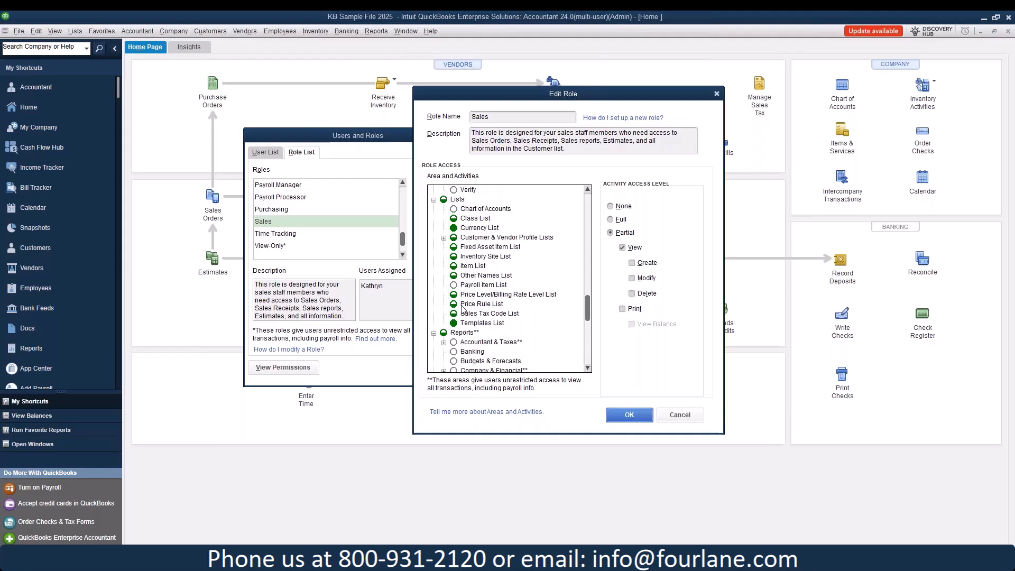
{"action": "scroll", "coordinate": [462, 309], "scroll_direction": "up", "scroll_amount": 5}
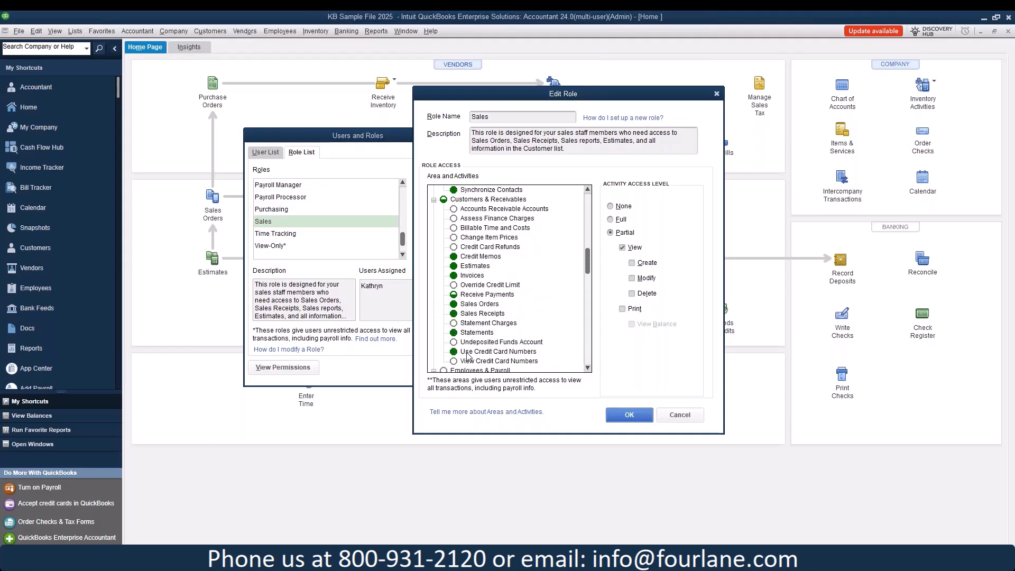
{"action": "left_click", "coordinate": [634, 416]}
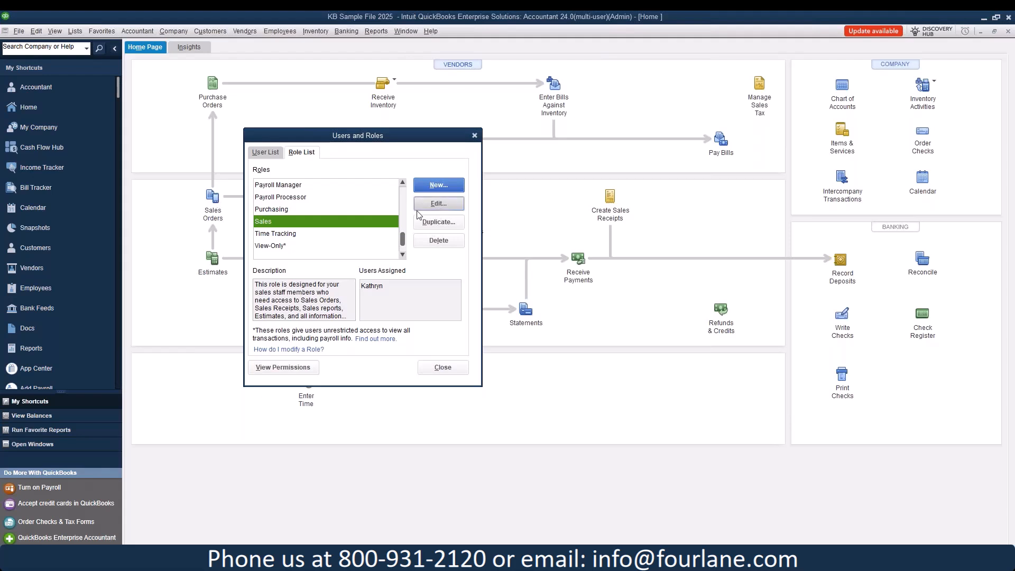
{"action": "left_click", "coordinate": [438, 222]}
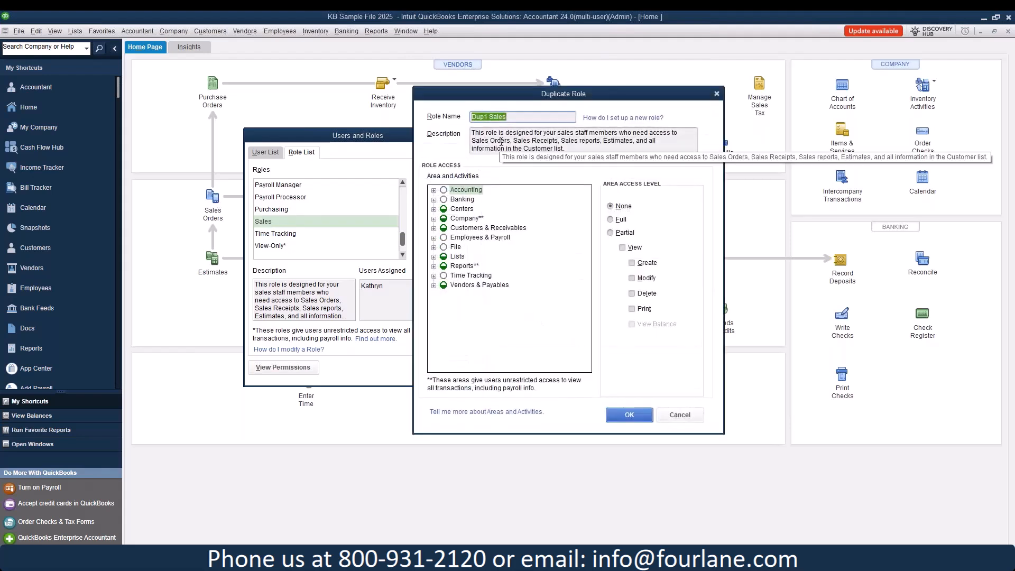
{"action": "type", "text": "Sales Manager"}
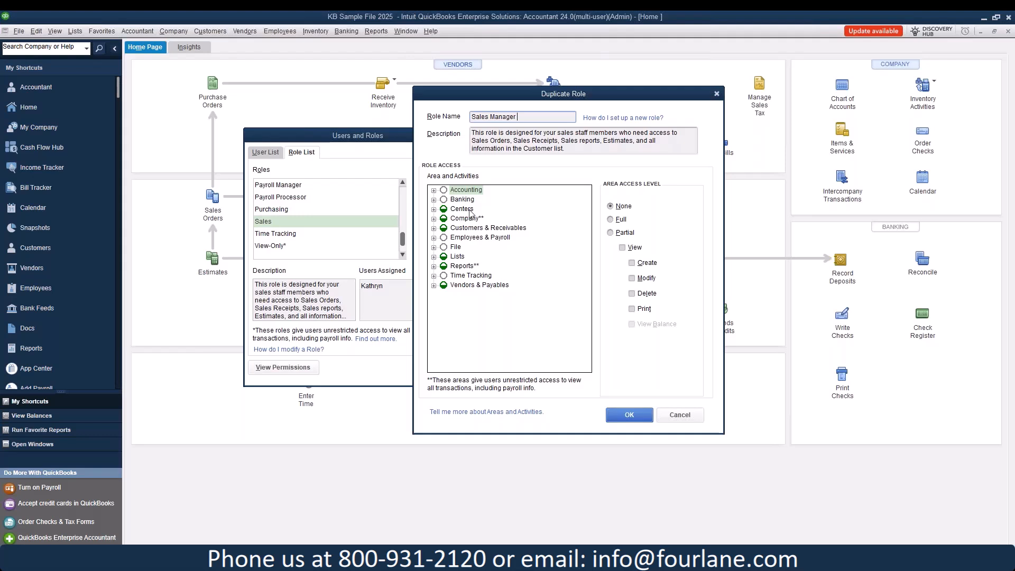
{"action": "left_click", "coordinate": [678, 415]}
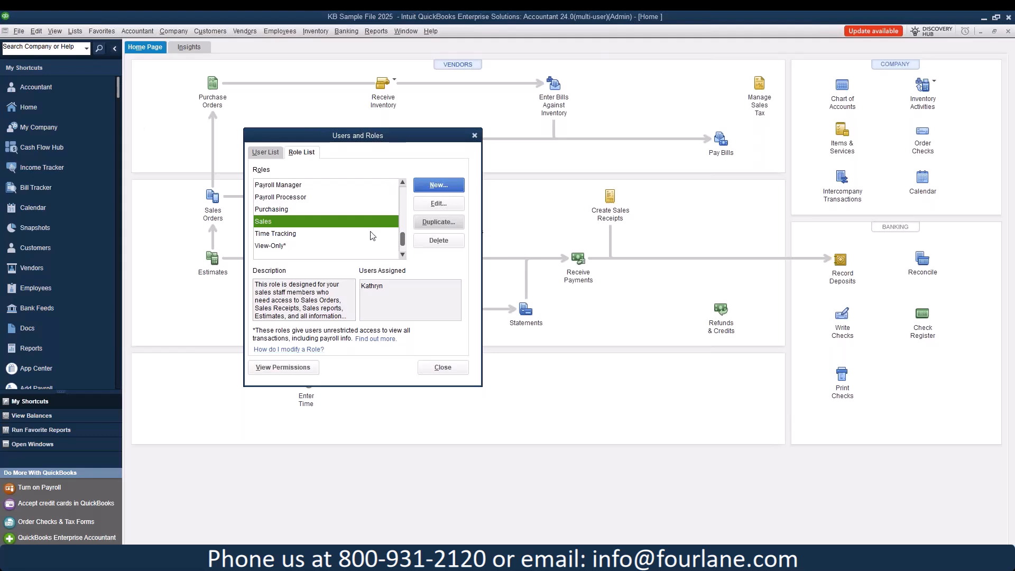
Step: Select the Purchasing role and open it with Edit
{"action": "left_click", "coordinate": [291, 211]}
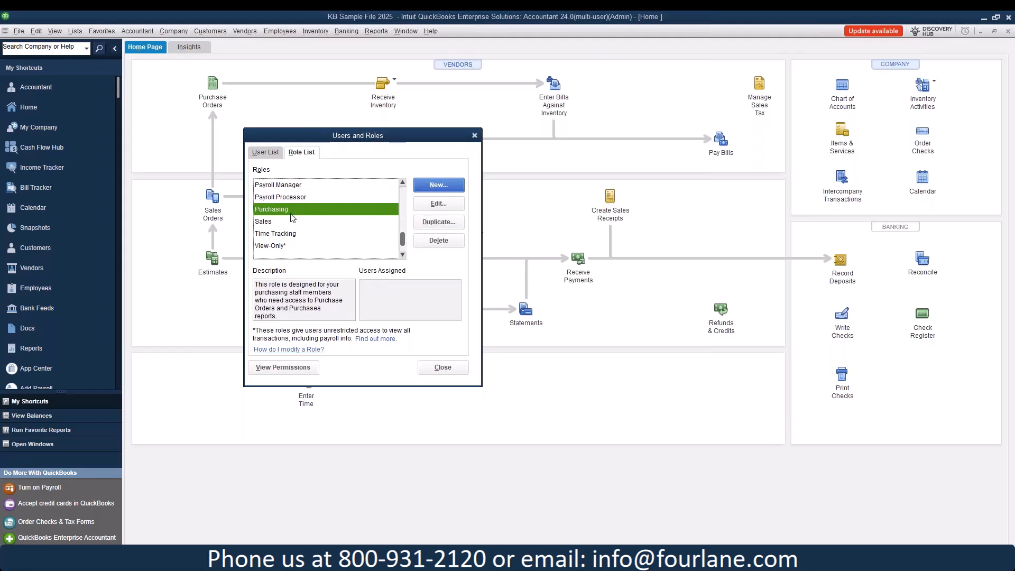
{"action": "left_click", "coordinate": [438, 204]}
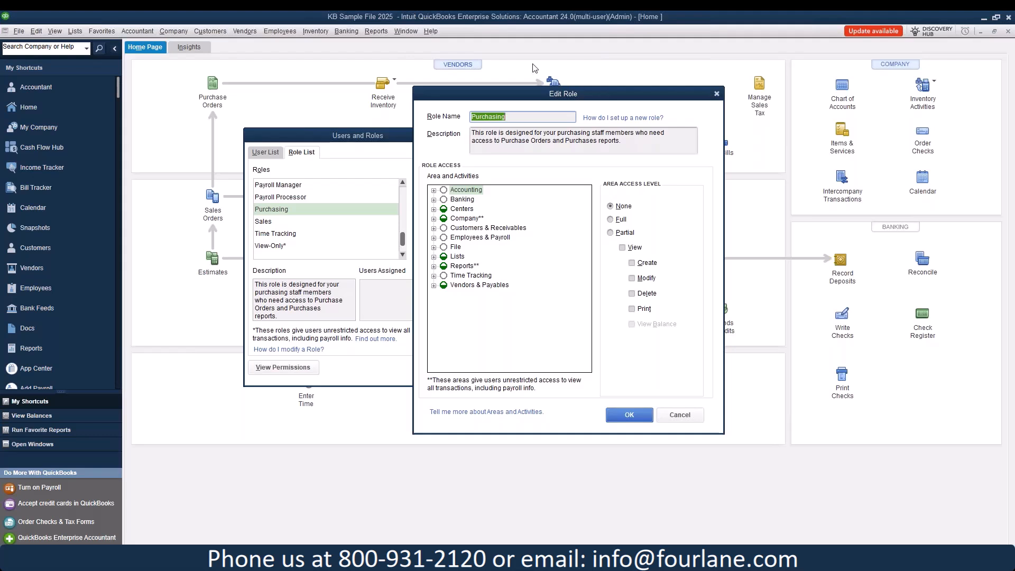
Step: Expand Accounting, Banking, Centers and Company, checking Vendor Center, Customer Center and Bill Tracker access
{"action": "left_click", "coordinate": [433, 190]}
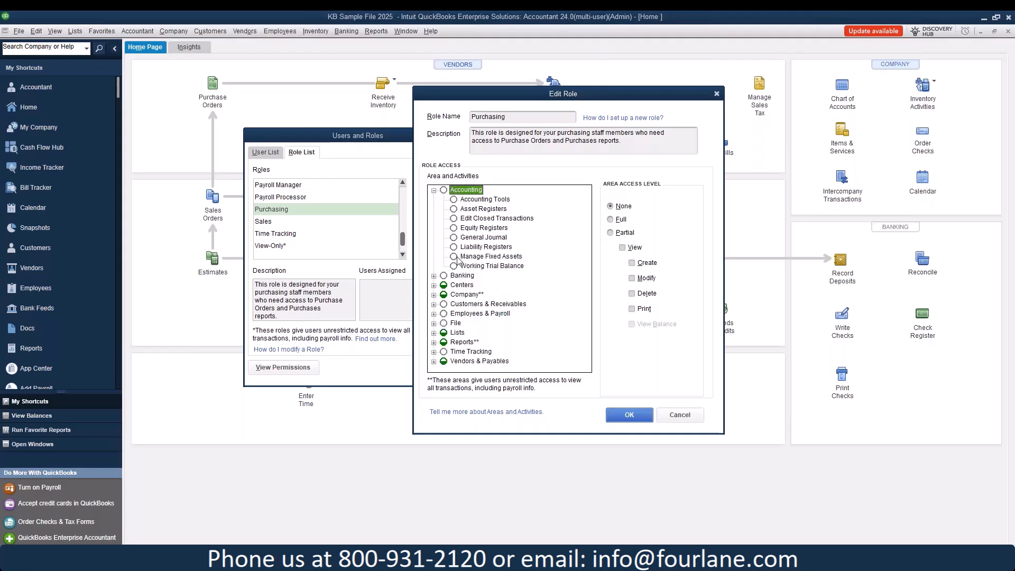
{"action": "left_click", "coordinate": [433, 275]}
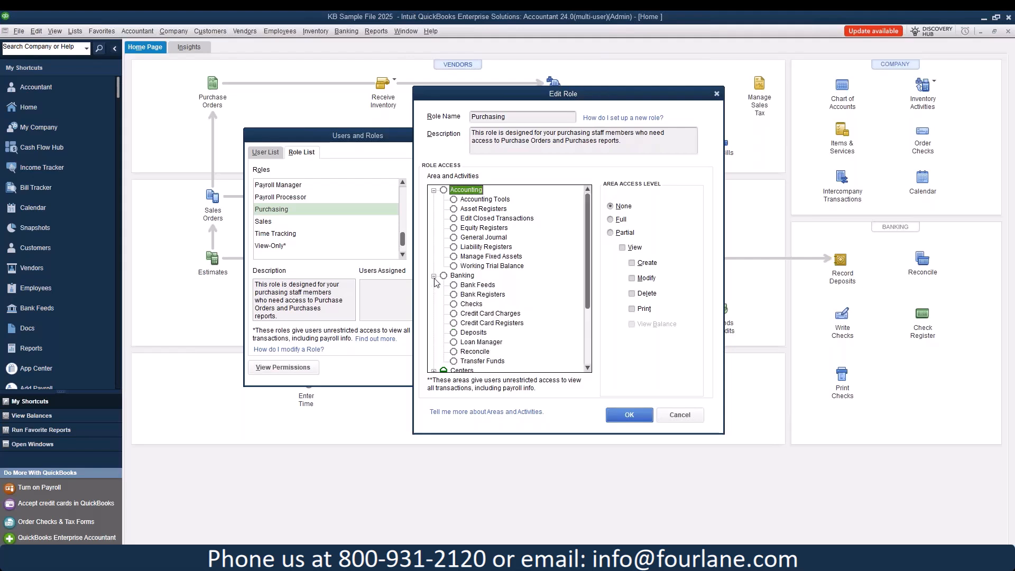
{"action": "scroll", "coordinate": [431, 310], "scroll_direction": "down", "scroll_amount": 2}
{"action": "left_click", "coordinate": [433, 313]}
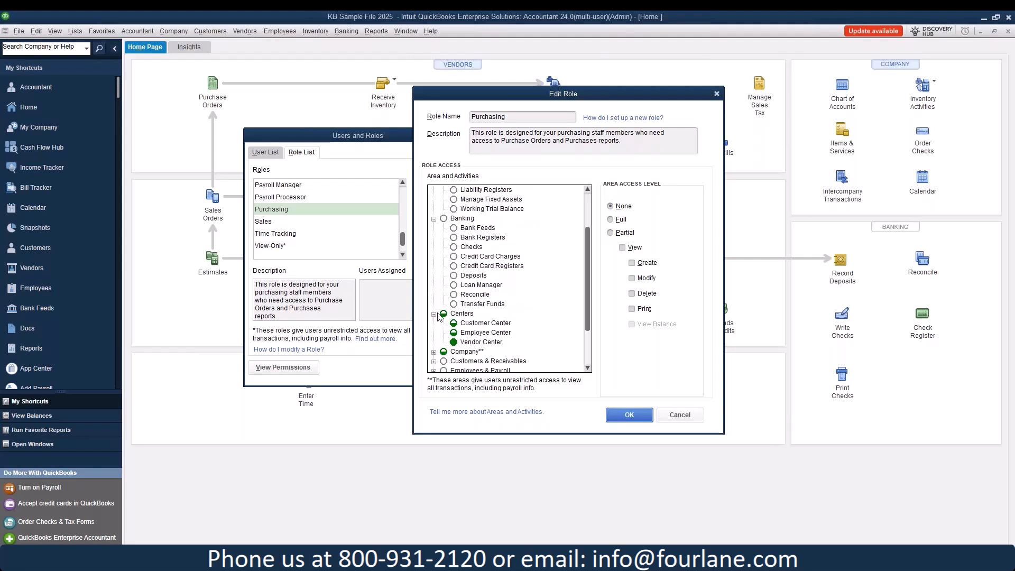
{"action": "left_click", "coordinate": [468, 342]}
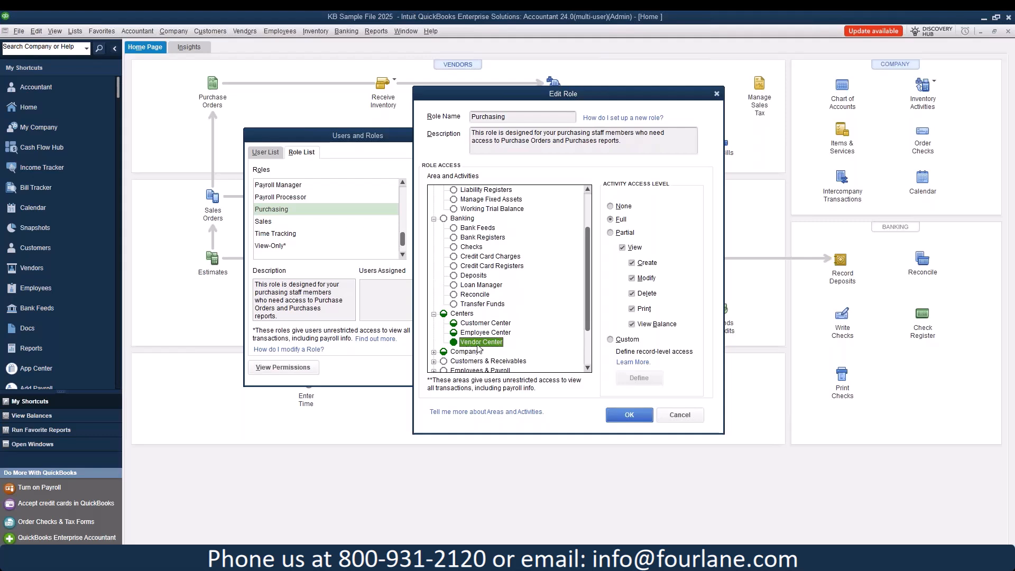
{"action": "left_click", "coordinate": [485, 323]}
{"action": "scroll", "coordinate": [494, 297], "scroll_direction": "down", "scroll_amount": 2}
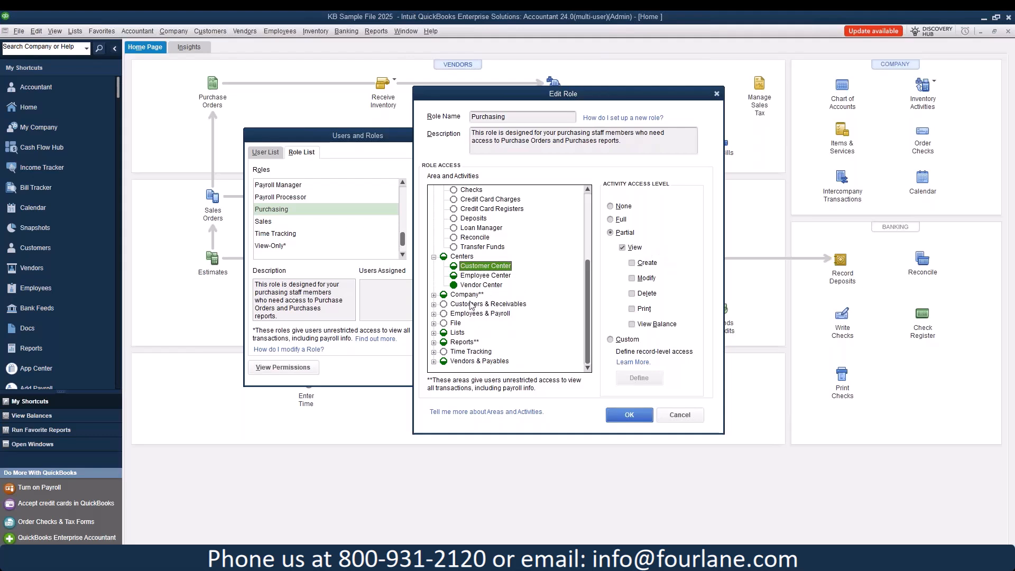
{"action": "left_click", "coordinate": [433, 294]}
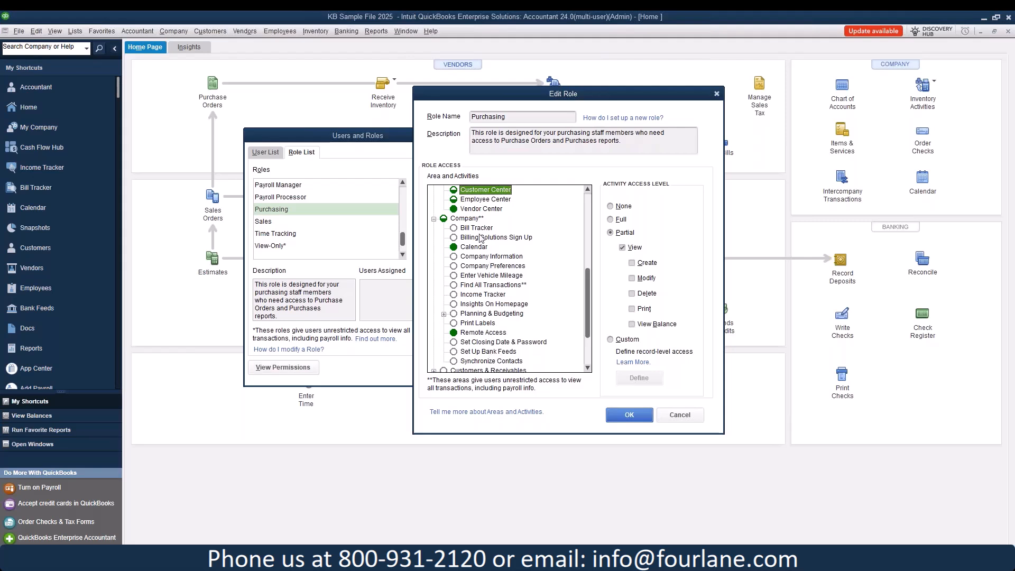
{"action": "left_click", "coordinate": [478, 229]}
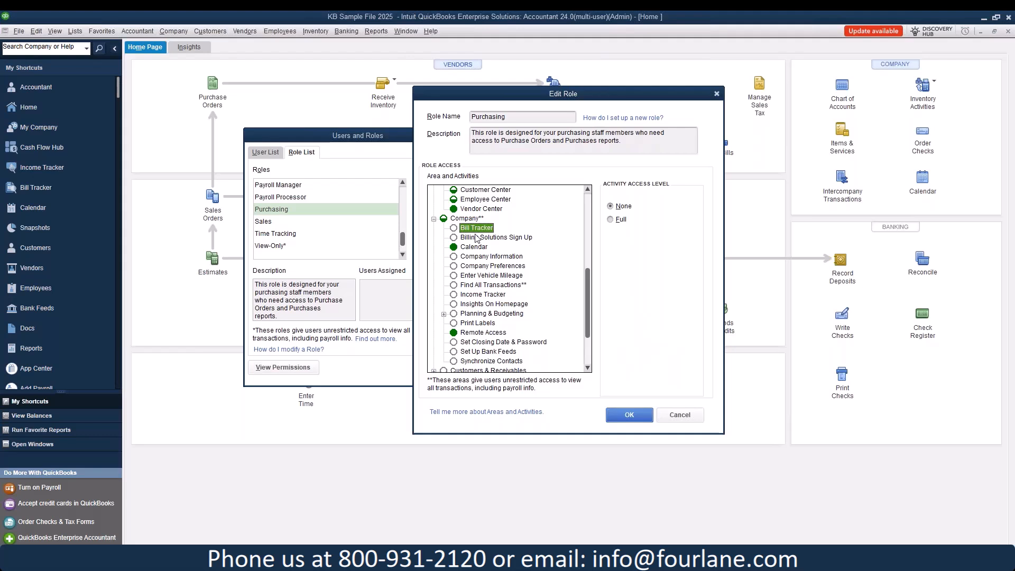
{"action": "scroll", "coordinate": [477, 238], "scroll_direction": "down", "scroll_amount": 3}
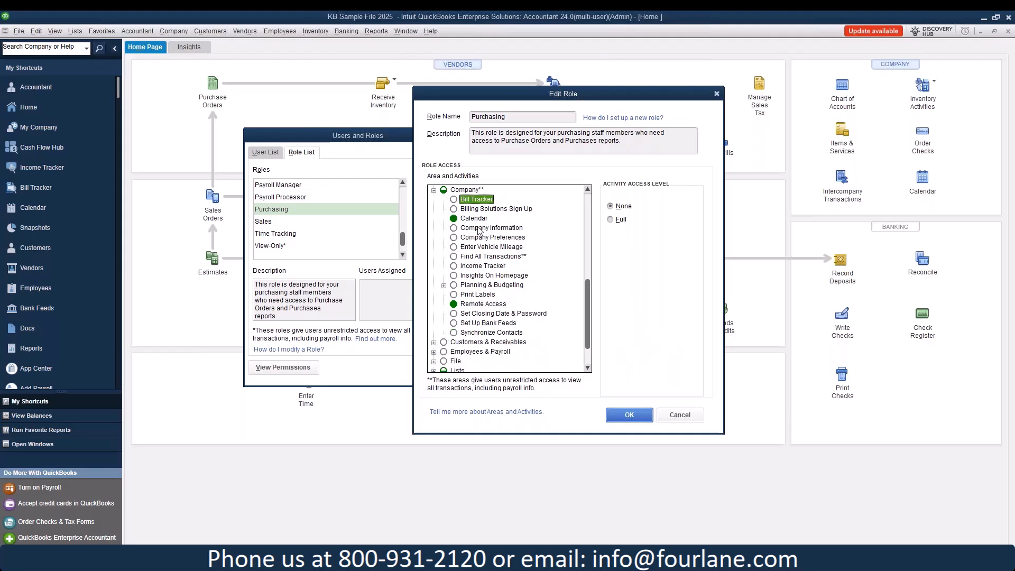
Step: Expand Customers & Receivables, Employees & Payroll, File and Lists for the Purchasing role
{"action": "left_click", "coordinate": [433, 305]}
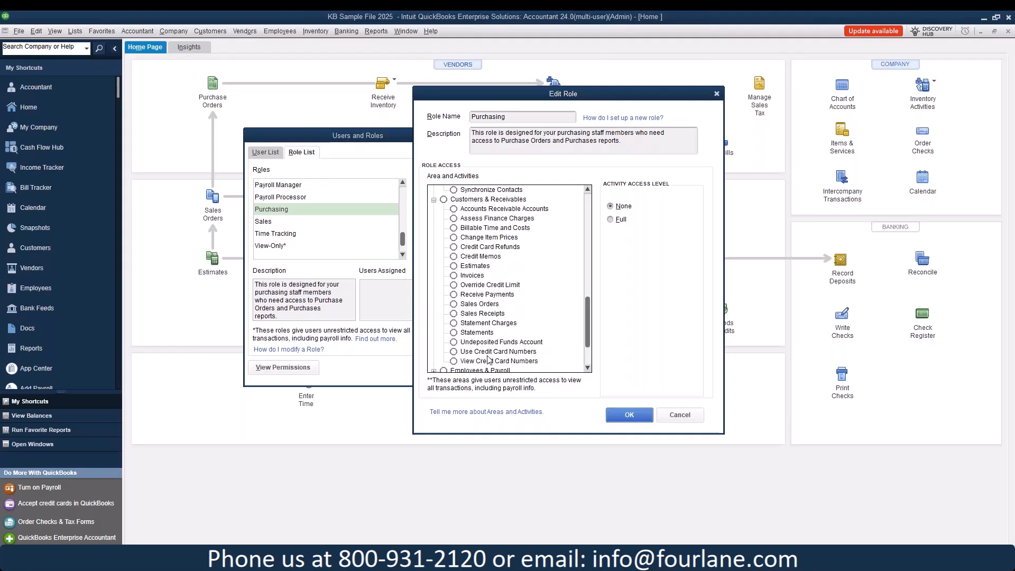
{"action": "scroll", "coordinate": [489, 361], "scroll_direction": "down", "scroll_amount": 2}
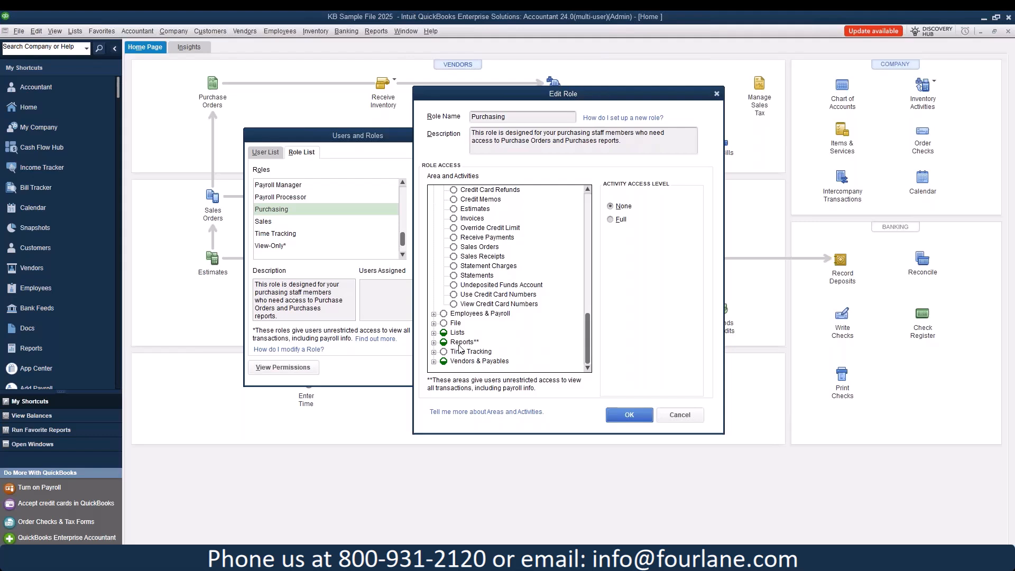
{"action": "left_click", "coordinate": [433, 313]}
{"action": "left_click", "coordinate": [434, 323]}
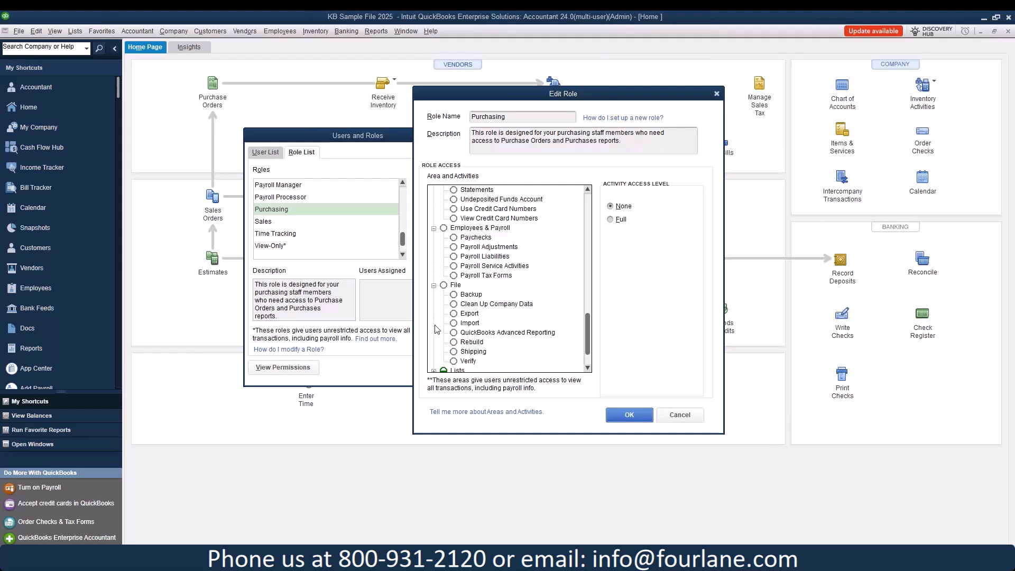
{"action": "scroll", "coordinate": [463, 344], "scroll_direction": "down", "scroll_amount": 1}
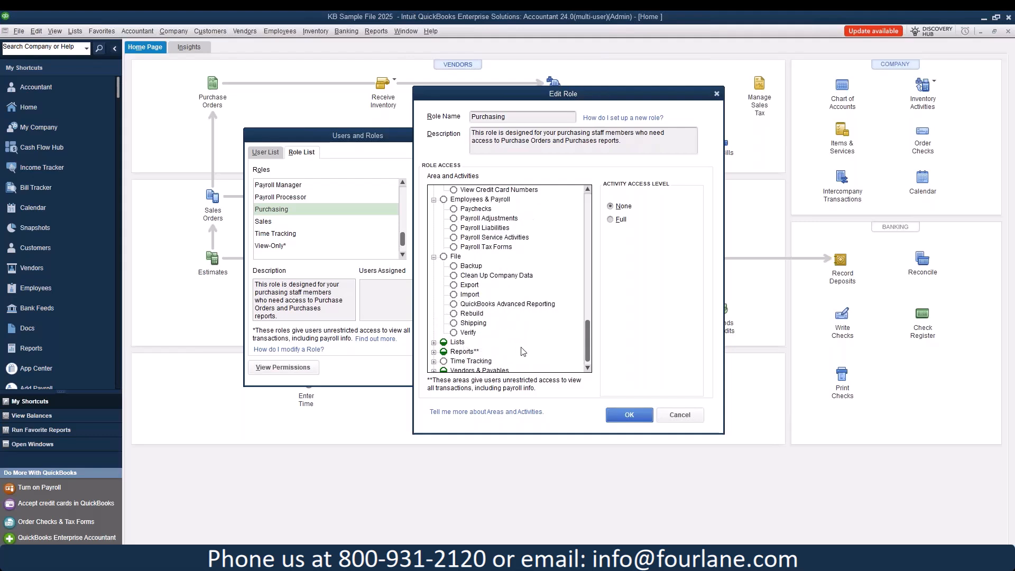
{"action": "scroll", "coordinate": [524, 350], "scroll_direction": "down", "scroll_amount": 1}
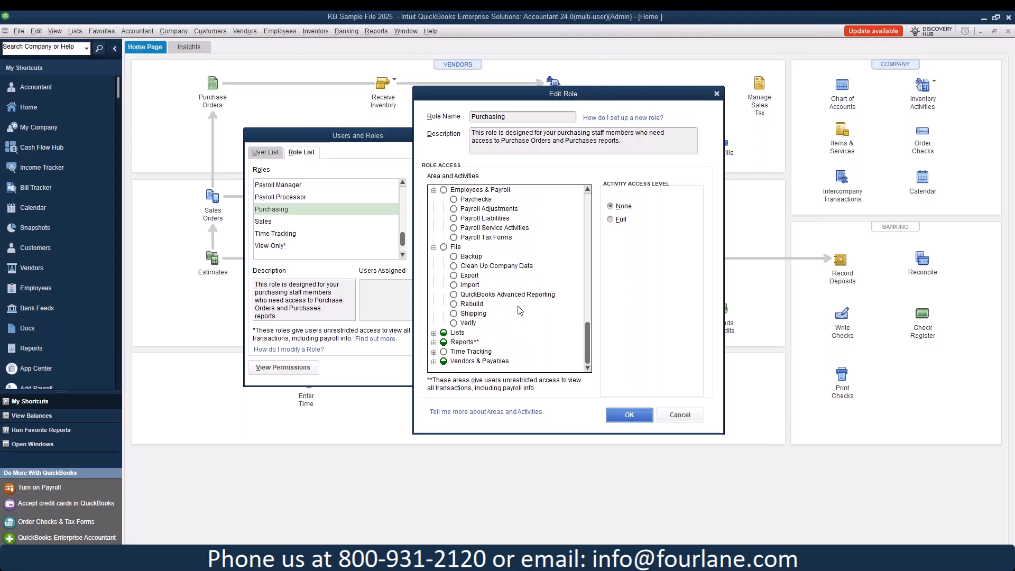
{"action": "left_click", "coordinate": [433, 332]}
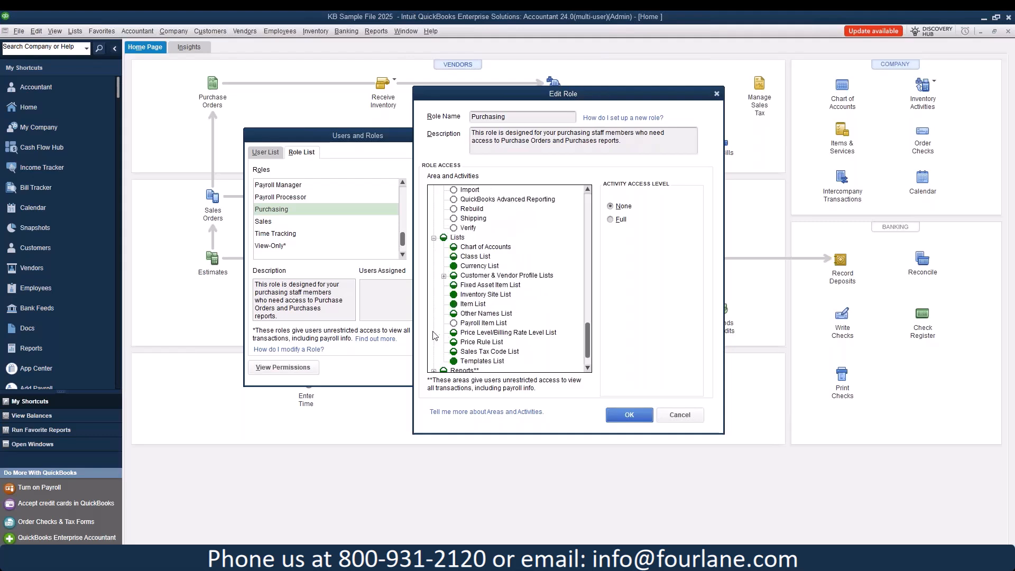
{"action": "scroll", "coordinate": [433, 330], "scroll_direction": "down", "scroll_amount": 1}
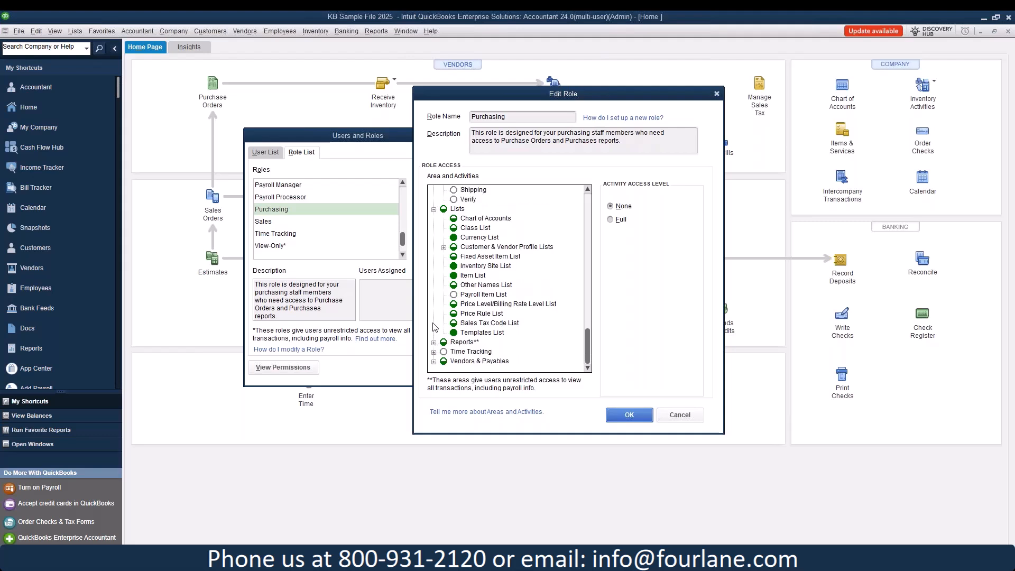
{"action": "scroll", "coordinate": [434, 326], "scroll_direction": "up", "scroll_amount": 1}
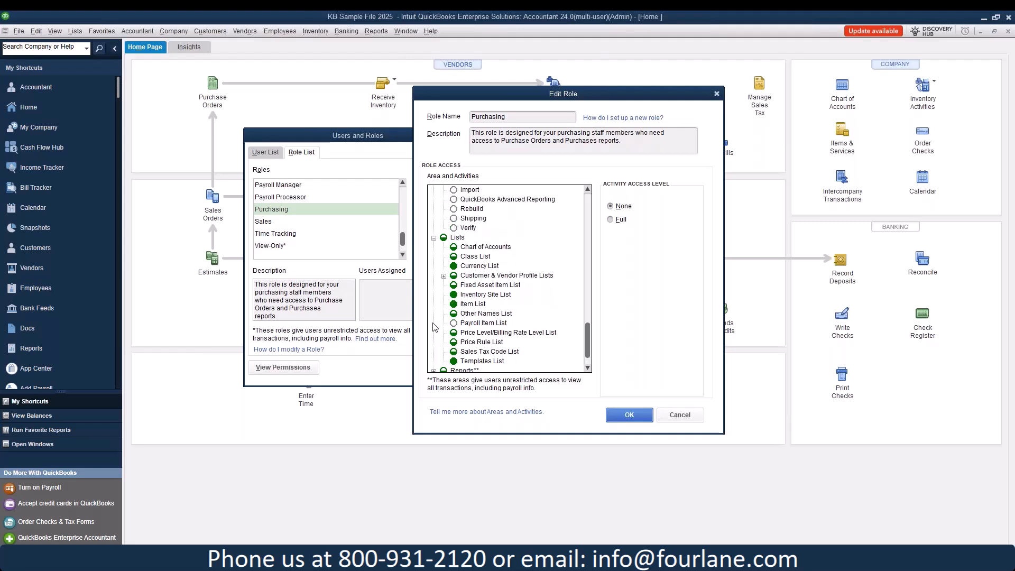
Step: Check Item List, Inventory Site List and Currency List access, then expand the Reports area
{"action": "left_click", "coordinate": [474, 304]}
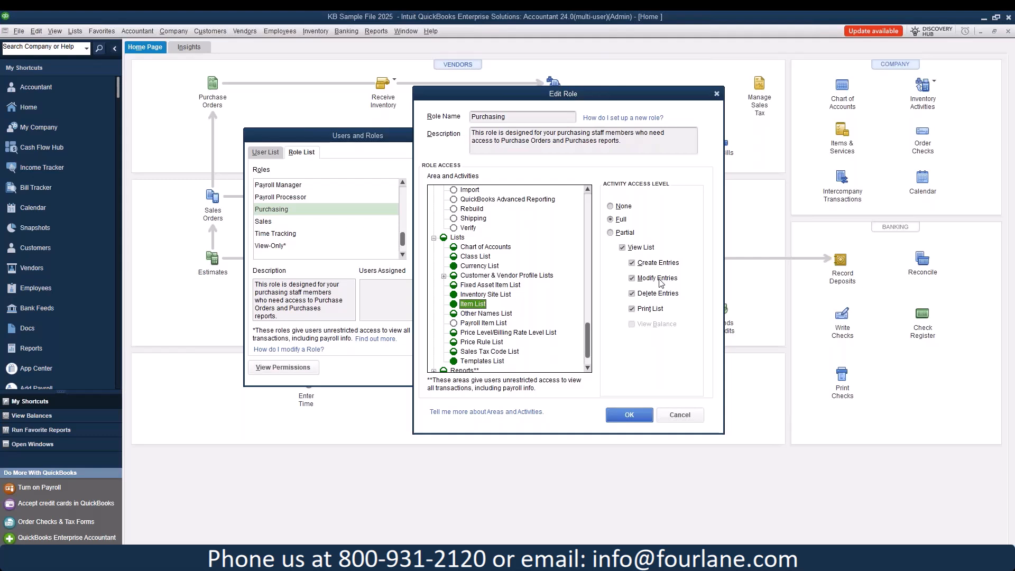
{"action": "left_click", "coordinate": [508, 295]}
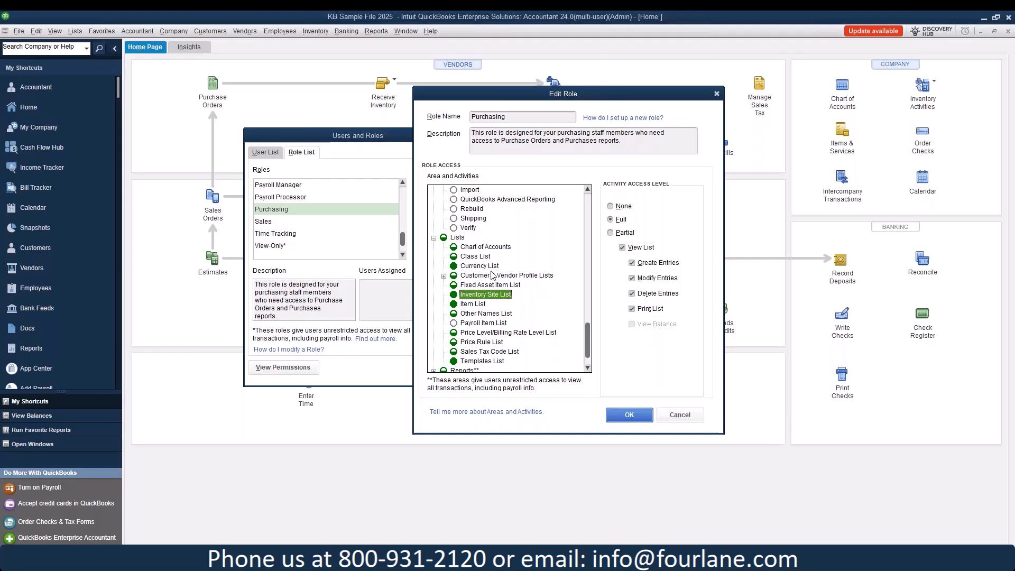
{"action": "left_click", "coordinate": [480, 266]}
{"action": "scroll", "coordinate": [483, 270], "scroll_direction": "down", "scroll_amount": 1}
{"action": "left_click", "coordinate": [434, 342]}
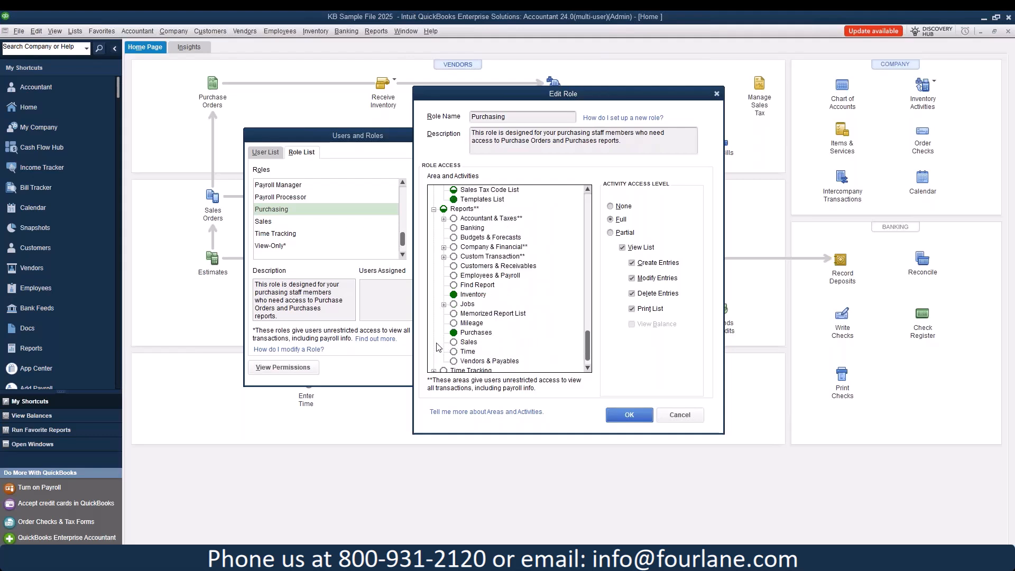
{"action": "scroll", "coordinate": [482, 323], "scroll_direction": "down", "scroll_amount": 1}
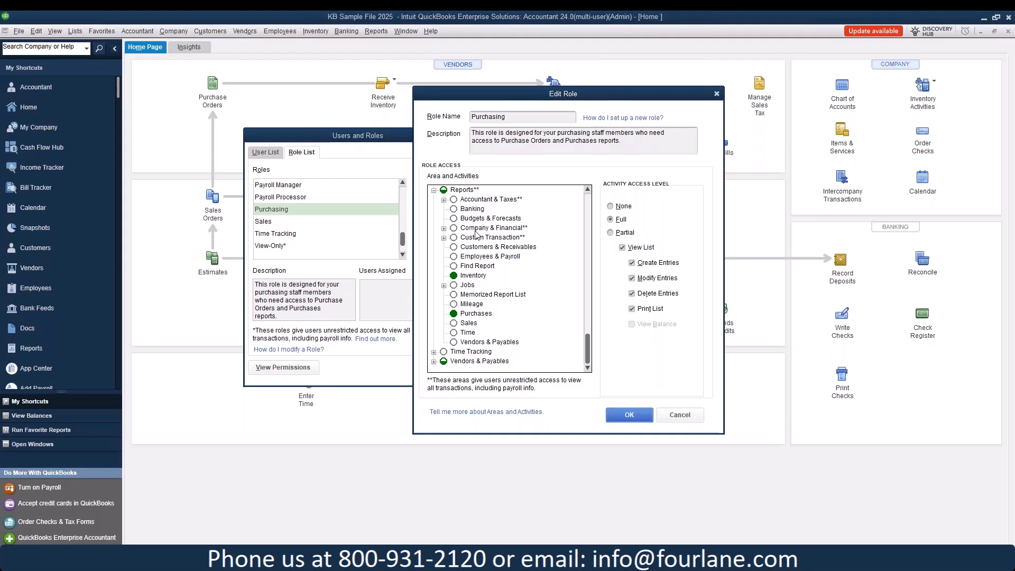
Step: Expand Time Tracking and Vendors & Payables and check the Purchase Orders access level
{"action": "left_click", "coordinate": [434, 352]}
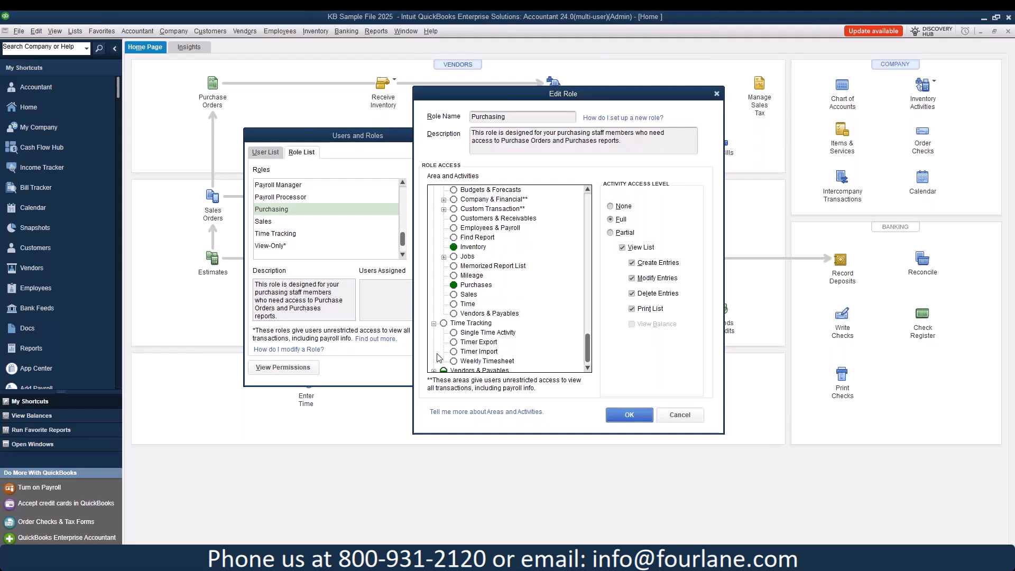
{"action": "scroll", "coordinate": [443, 347], "scroll_direction": "down", "scroll_amount": 1}
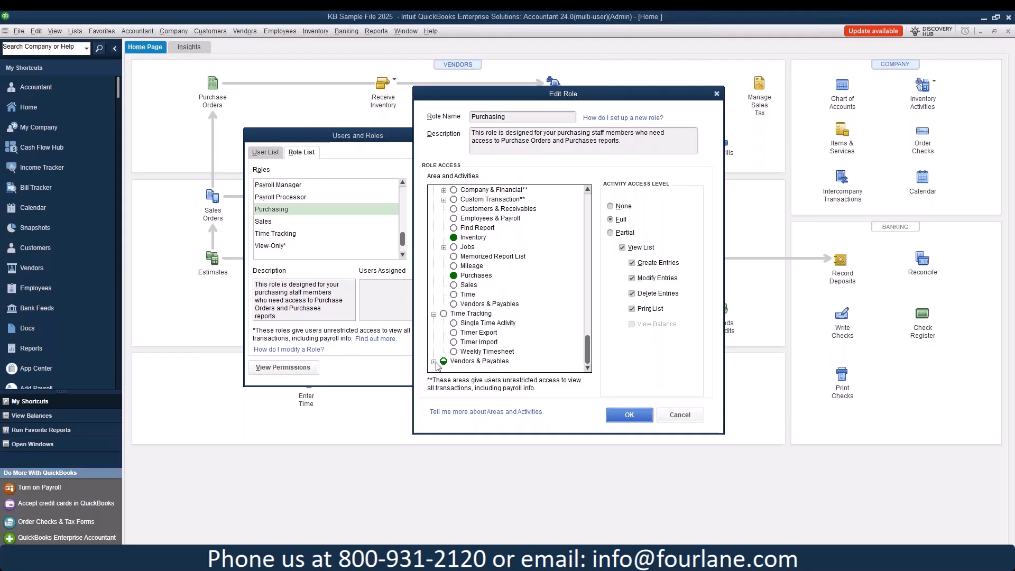
{"action": "left_click", "coordinate": [434, 362]}
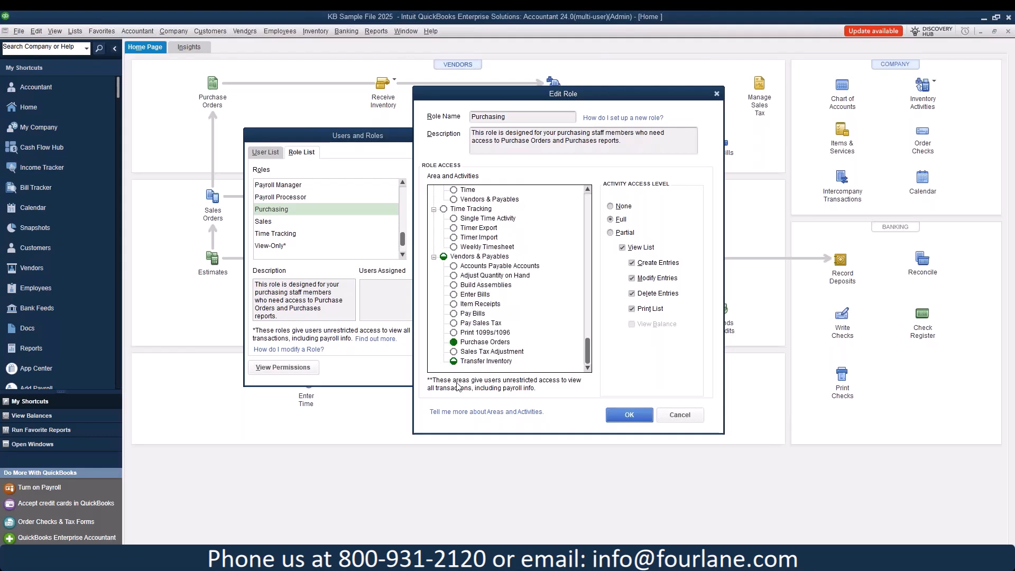
{"action": "left_click", "coordinate": [473, 346]}
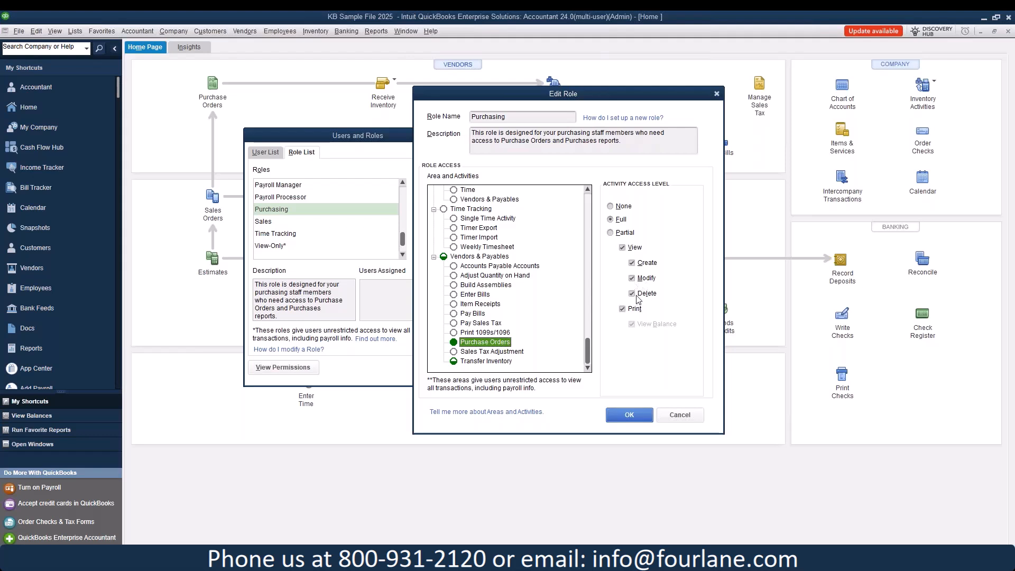
Step: Give Transfer Inventory and Item Receipts partial view, create and modify access, then save the role
{"action": "left_click", "coordinate": [497, 362]}
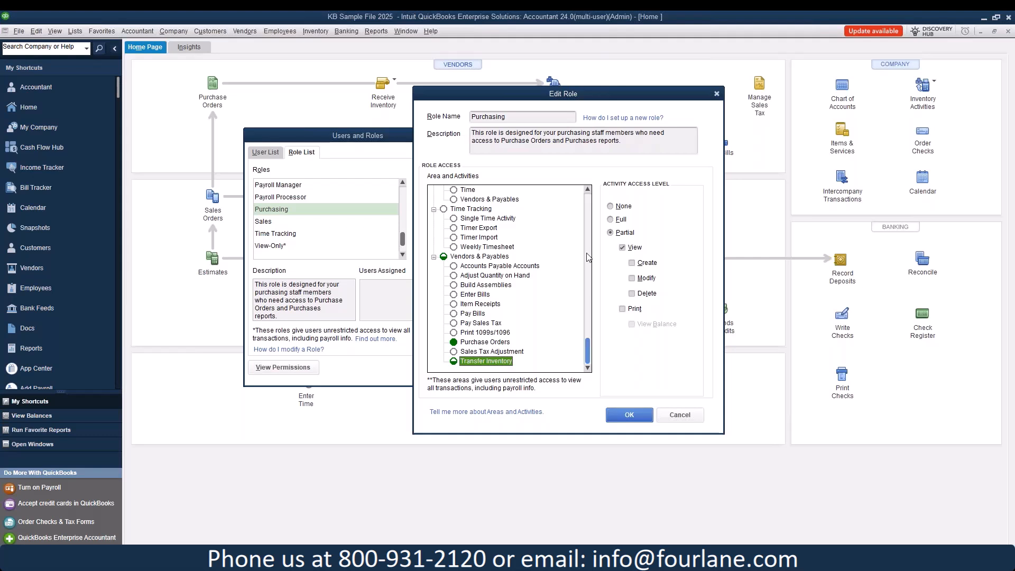
{"action": "left_click", "coordinate": [631, 262]}
{"action": "left_click", "coordinate": [631, 278]}
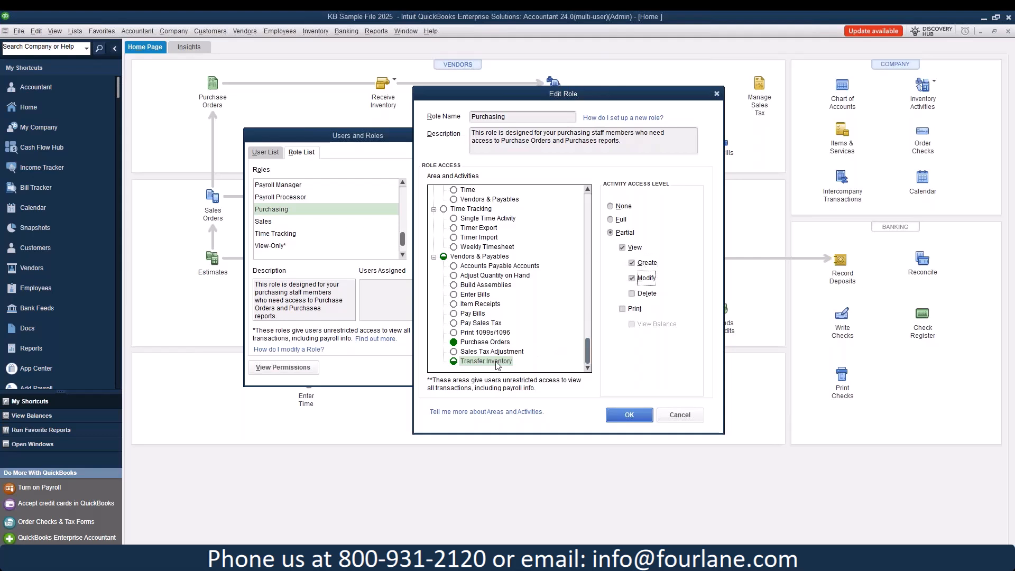
{"action": "left_click", "coordinate": [478, 303]}
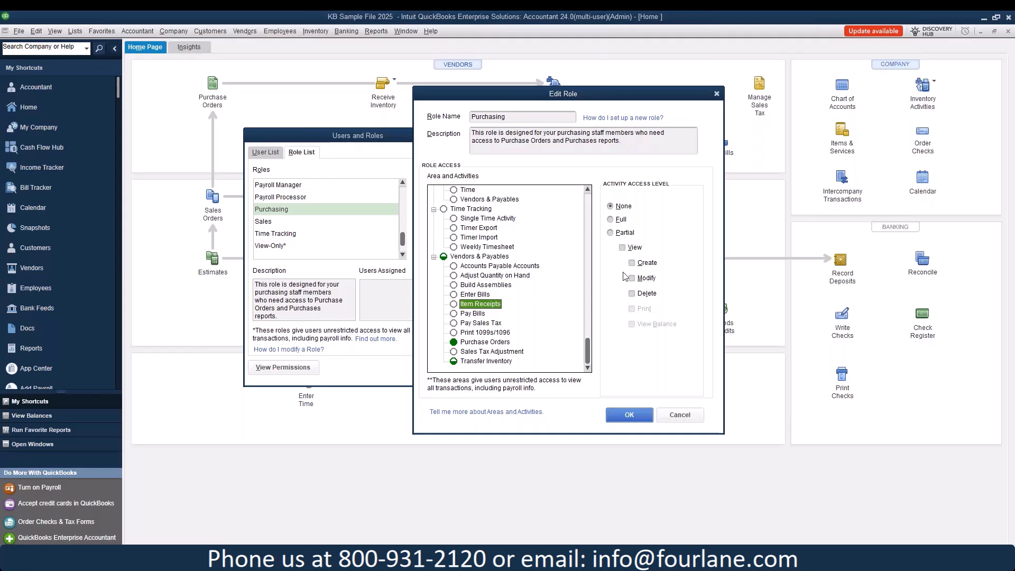
{"action": "left_click", "coordinate": [647, 263]}
{"action": "left_click", "coordinate": [647, 278]}
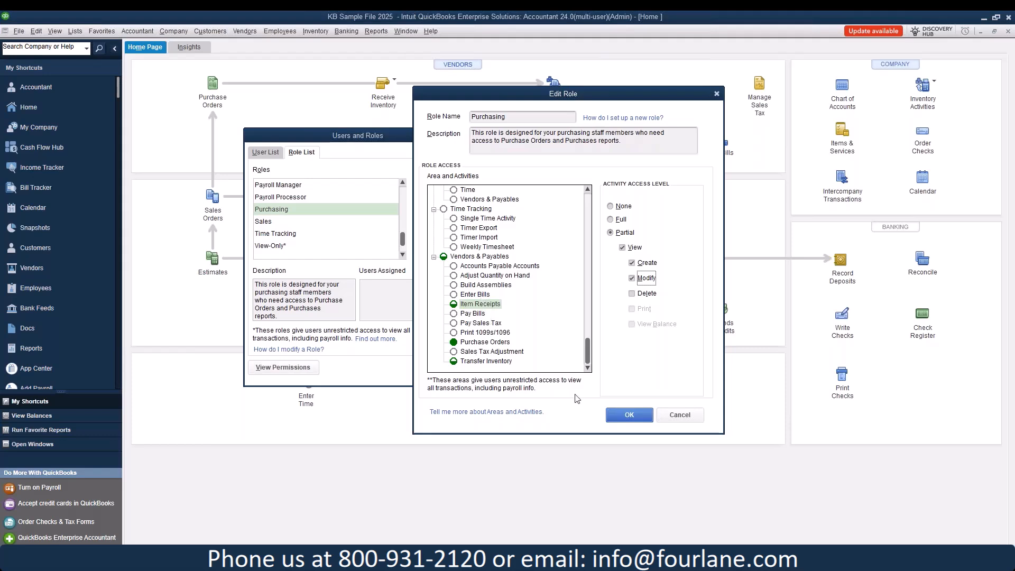
{"action": "left_click", "coordinate": [628, 415]}
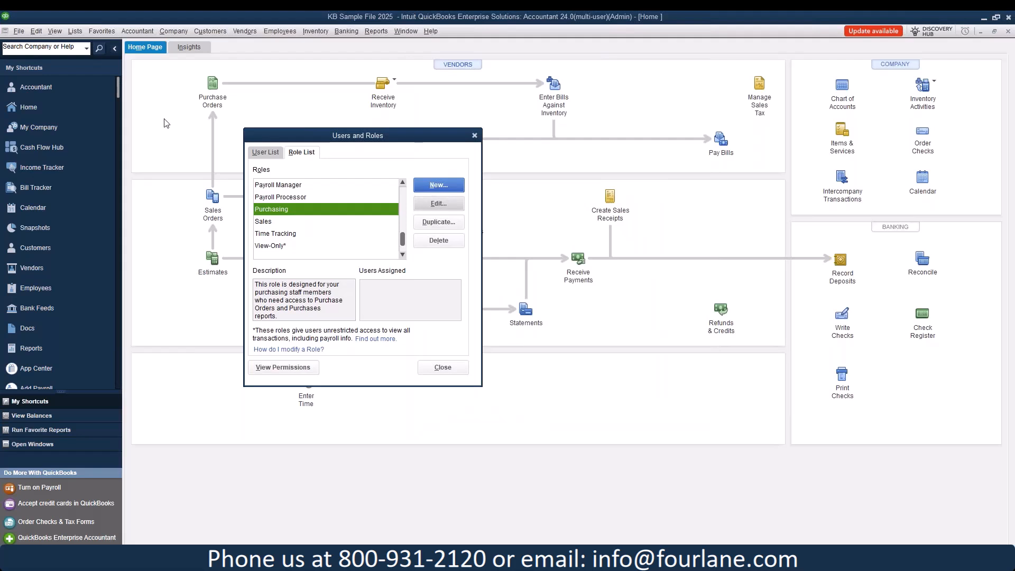
Step: Open the roles permissions report, include every role, and display it
{"action": "left_click", "coordinate": [283, 367]}
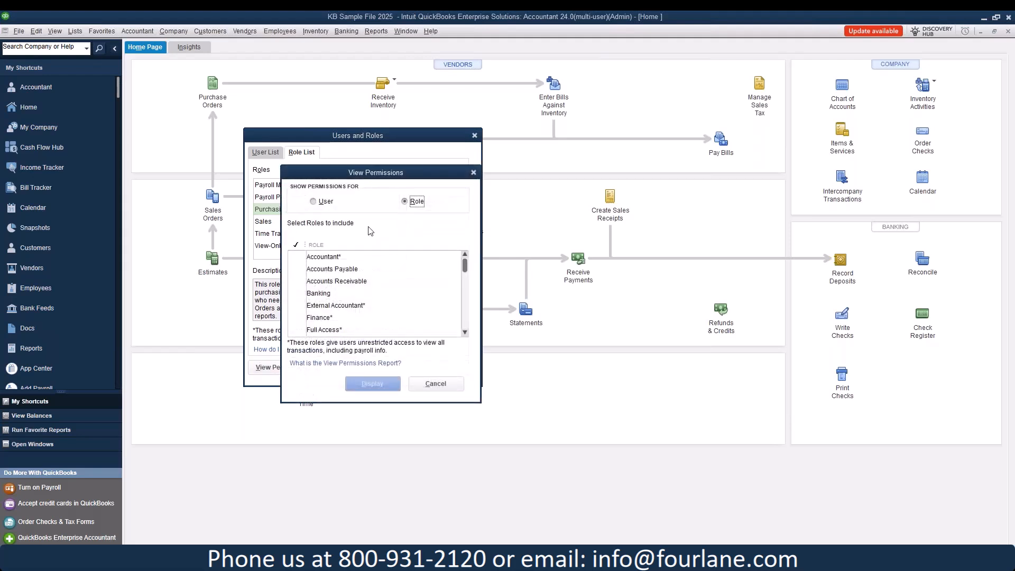
{"action": "left_click_drag", "start_coordinate": [299, 257], "coordinate": [298, 369]}
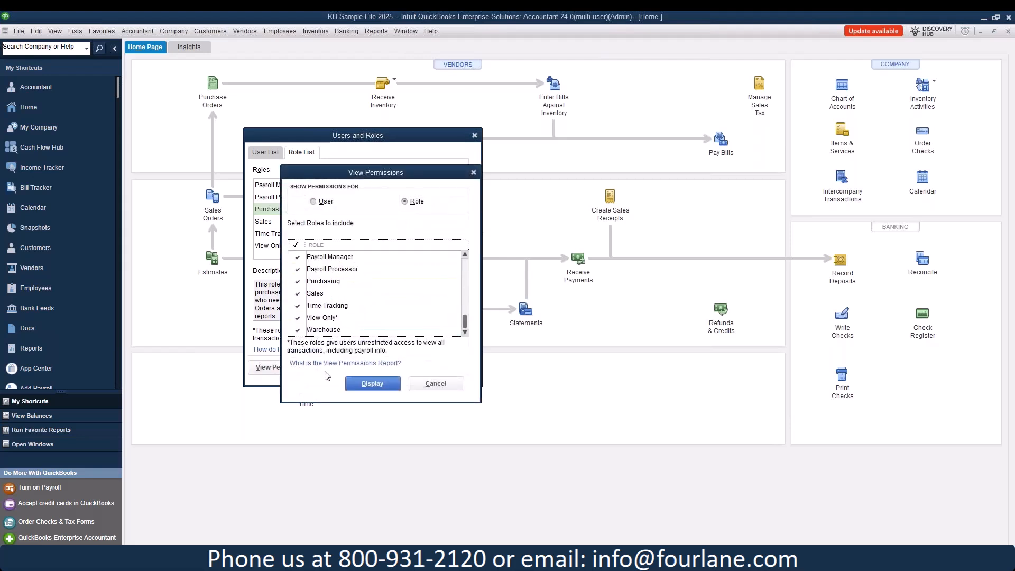
{"action": "left_click", "coordinate": [361, 382]}
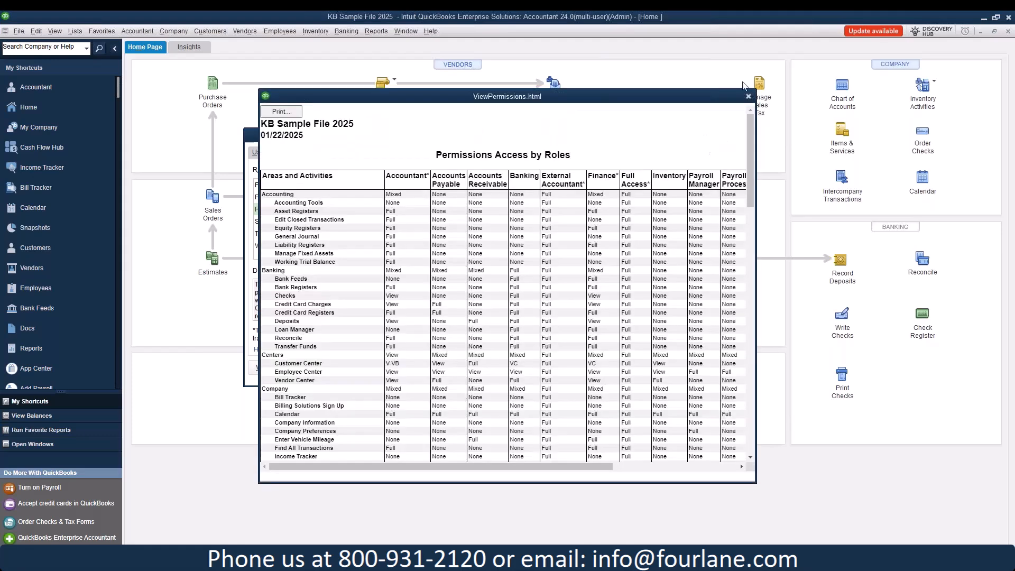
Step: Move and resize the report window so all role columns through Warehouse and more rows show
{"action": "left_click_drag", "start_coordinate": [722, 90], "coordinate": [609, 86]}
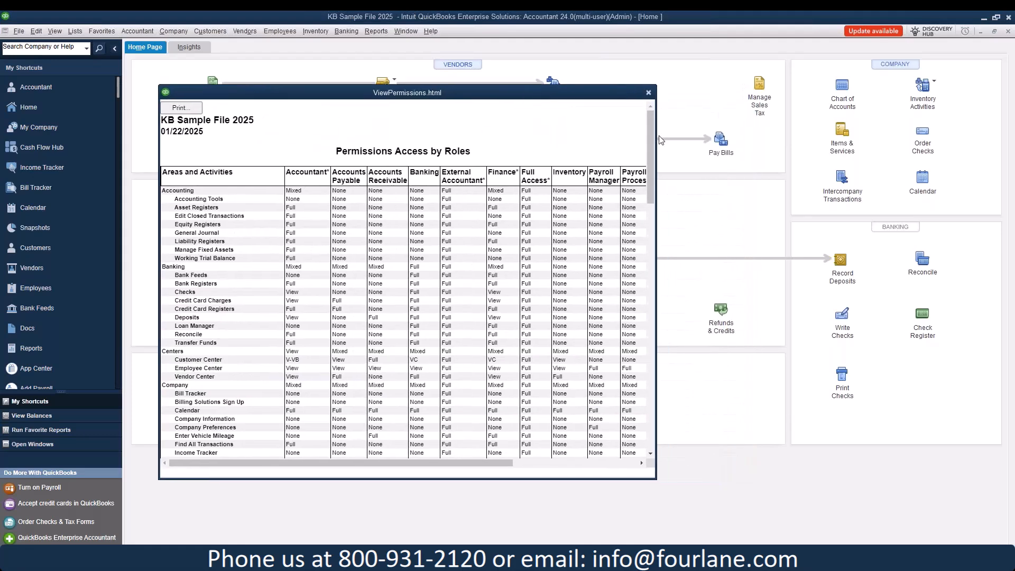
{"action": "left_click_drag", "start_coordinate": [660, 139], "coordinate": [913, 148]}
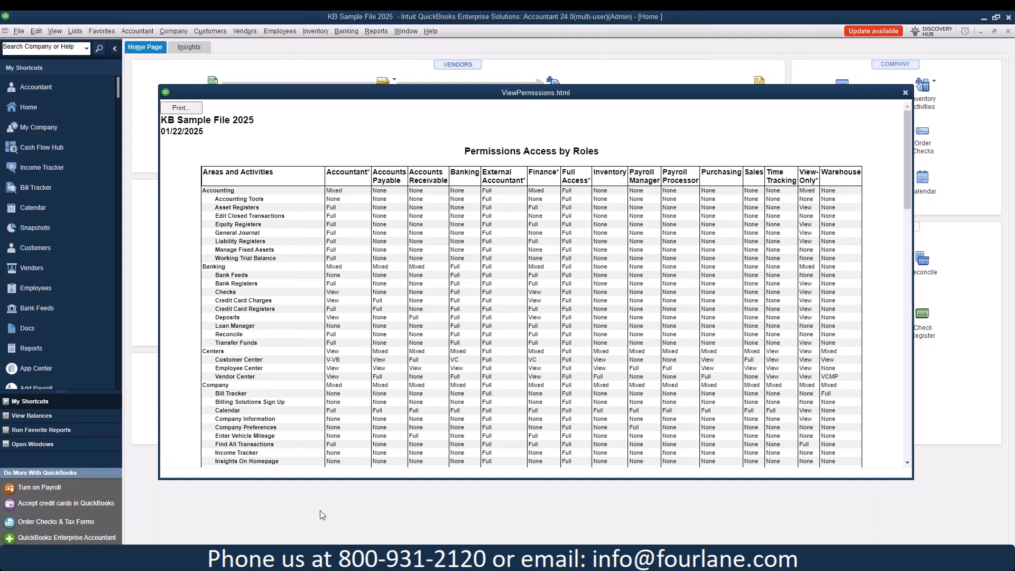
{"action": "left_click_drag", "start_coordinate": [355, 479], "coordinate": [356, 547]}
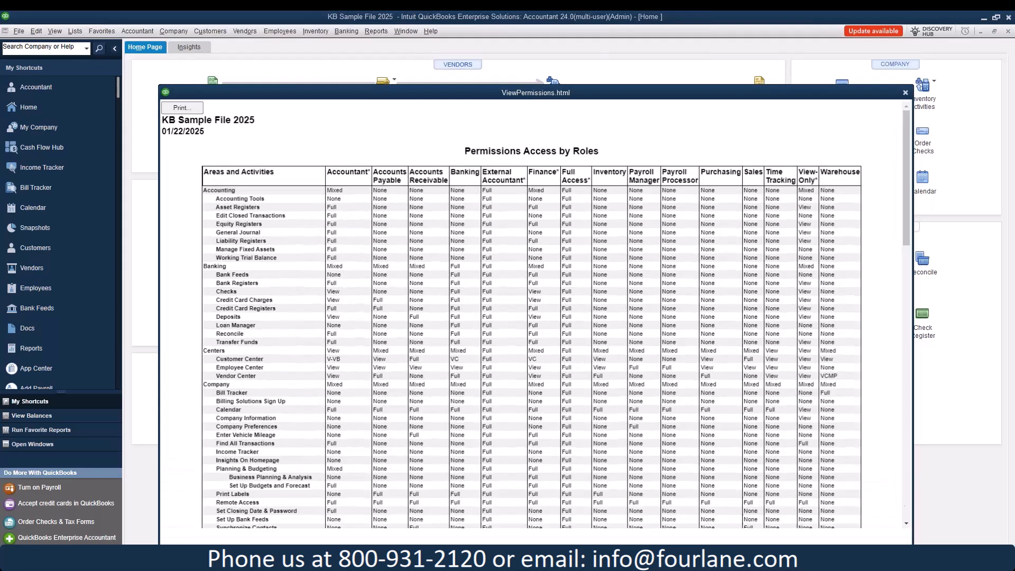
{"action": "left_click_drag", "start_coordinate": [303, 86], "coordinate": [270, 43]}
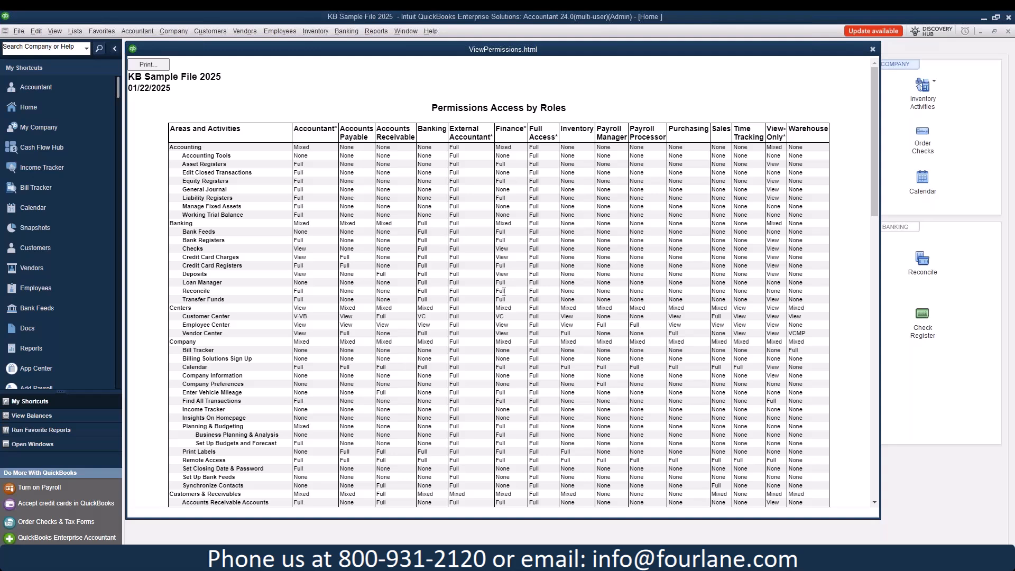
{"action": "scroll", "coordinate": [506, 411], "scroll_direction": "down", "scroll_amount": 10}
{"action": "scroll", "coordinate": [497, 264], "scroll_direction": "up", "scroll_amount": 10}
Step: Close the roles report and review the existing user's Permissions Access by Users report
{"action": "left_click", "coordinate": [872, 49]}
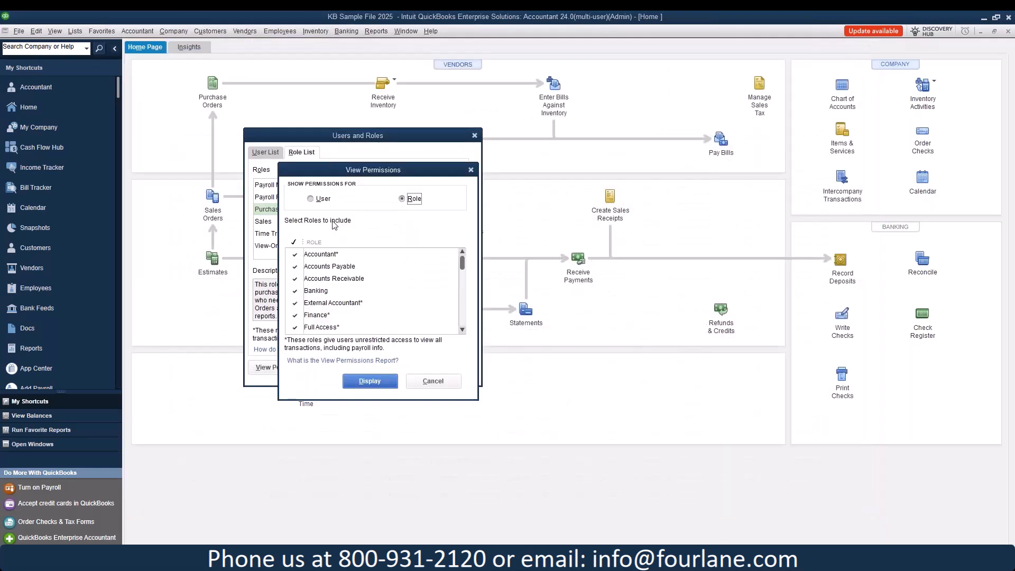
{"action": "left_click", "coordinate": [319, 199]}
{"action": "left_click", "coordinate": [298, 254]}
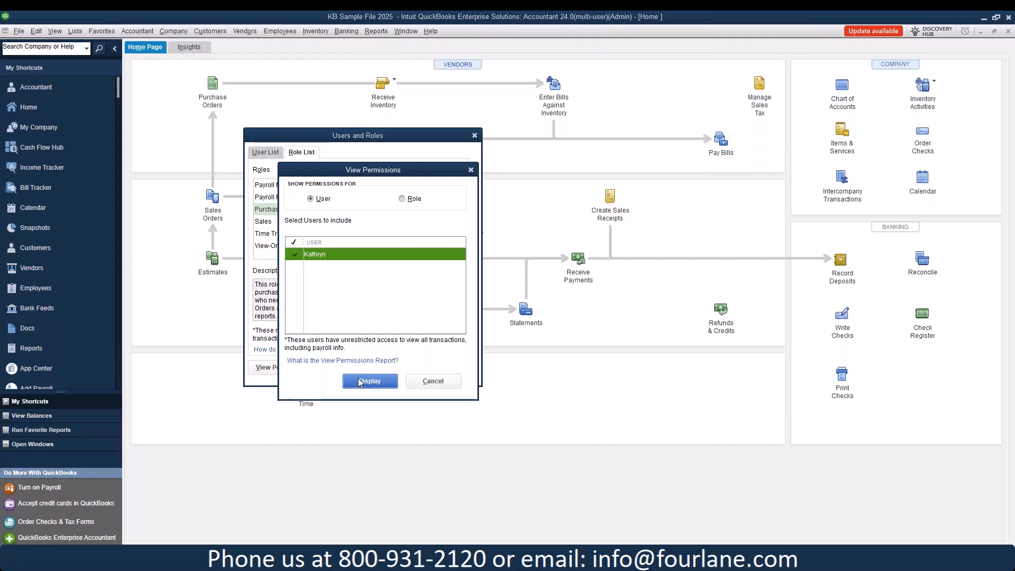
{"action": "left_click", "coordinate": [367, 382]}
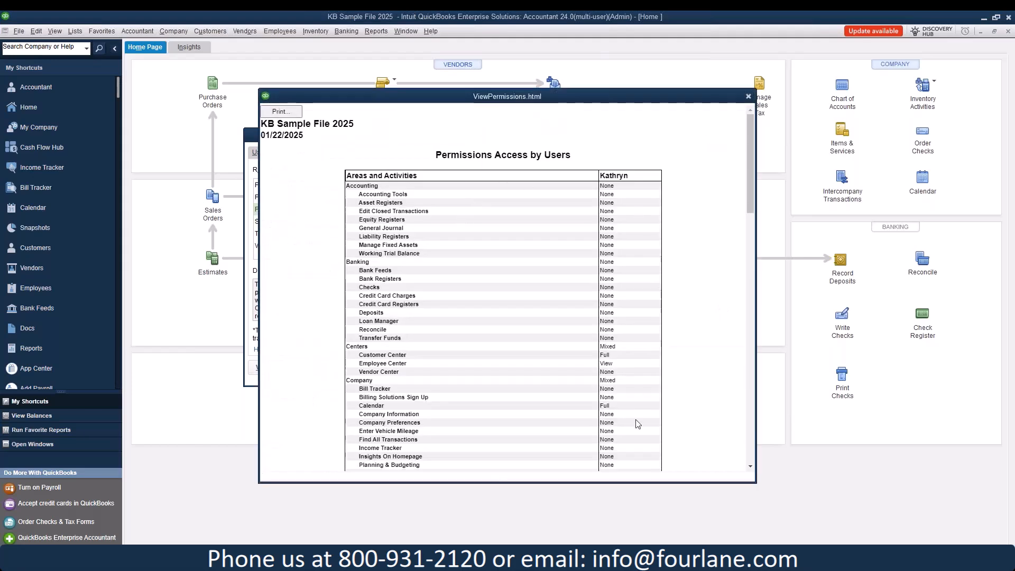
{"action": "scroll", "coordinate": [638, 427], "scroll_direction": "down", "scroll_amount": 15}
{"action": "scroll", "coordinate": [638, 428], "scroll_direction": "down", "scroll_amount": 5}
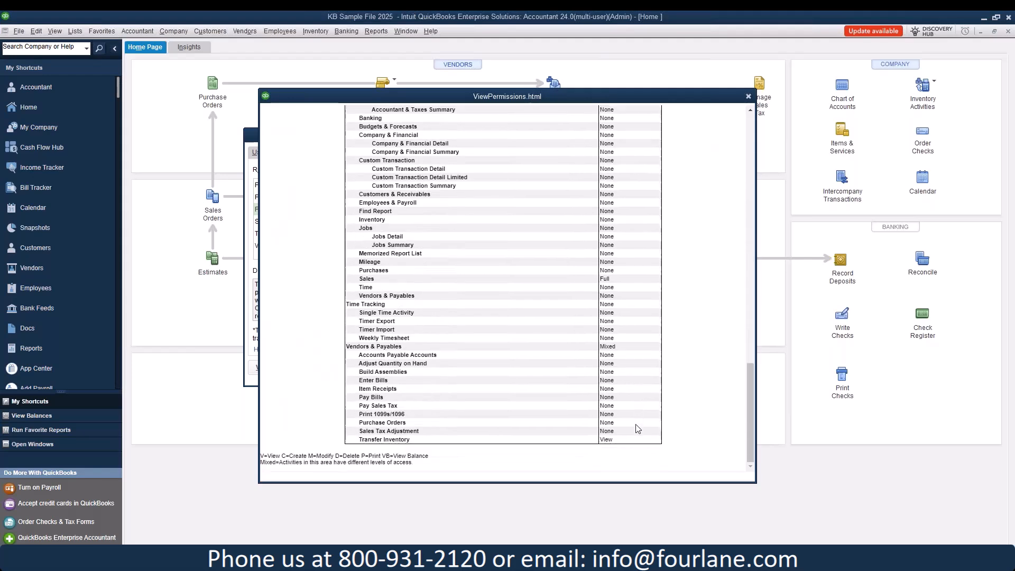
{"action": "scroll", "coordinate": [637, 429], "scroll_direction": "up", "scroll_amount": 20}
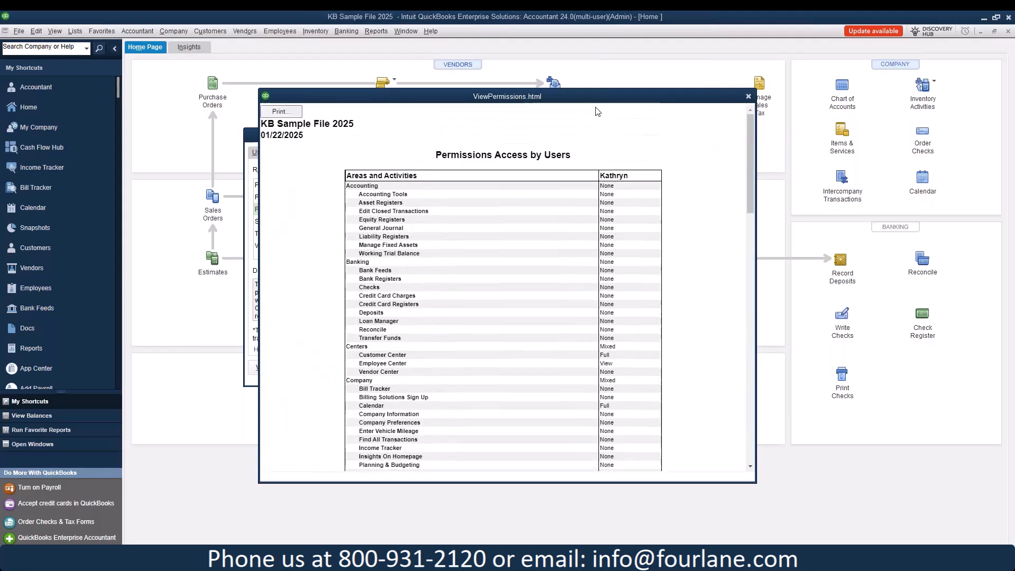
{"action": "left_click", "coordinate": [748, 96]}
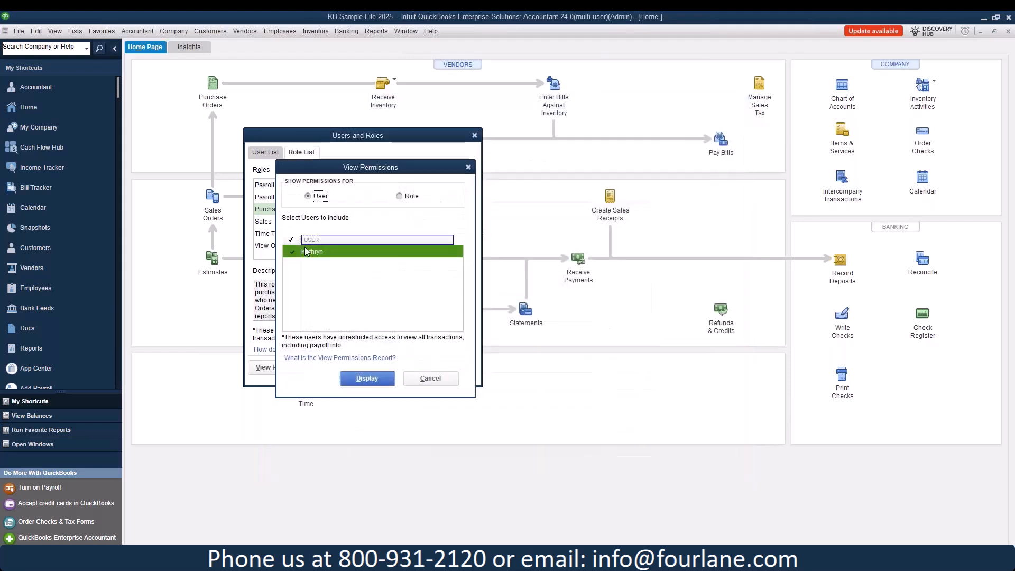
Step: Dismiss View Permissions and start a blank New Role form from the Role List
{"action": "left_click", "coordinate": [427, 377]}
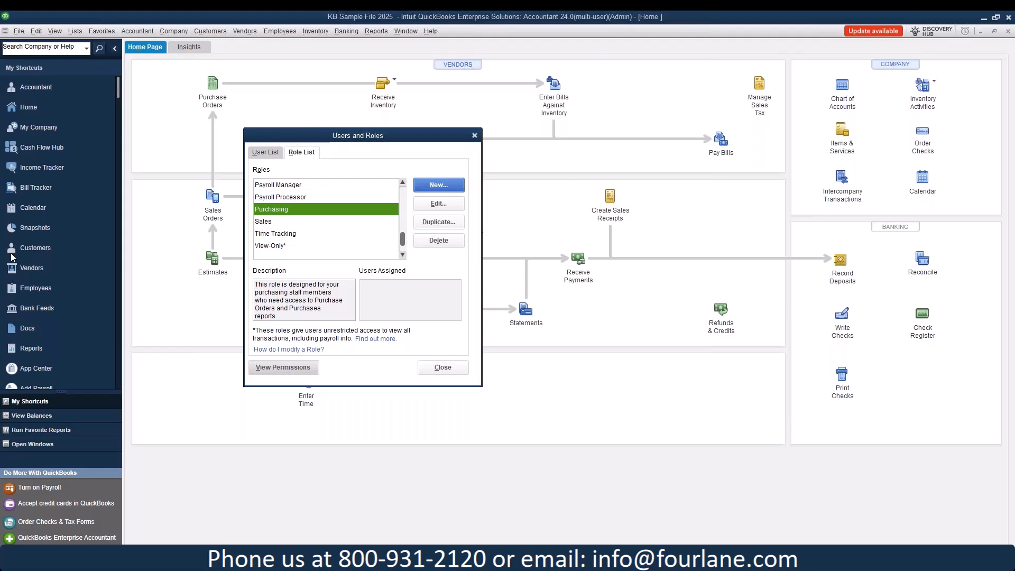
{"action": "left_click", "coordinate": [440, 185]}
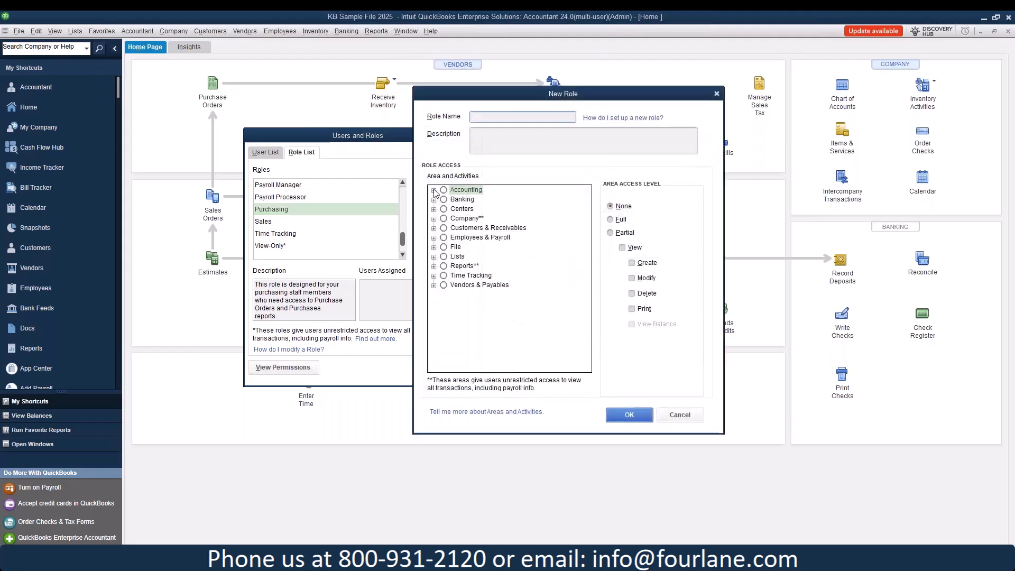
Step: Name the new role 'Warehouse Manager'
{"action": "left_click", "coordinate": [433, 190]}
{"action": "left_click", "coordinate": [491, 118]}
{"action": "type", "text": "W"}
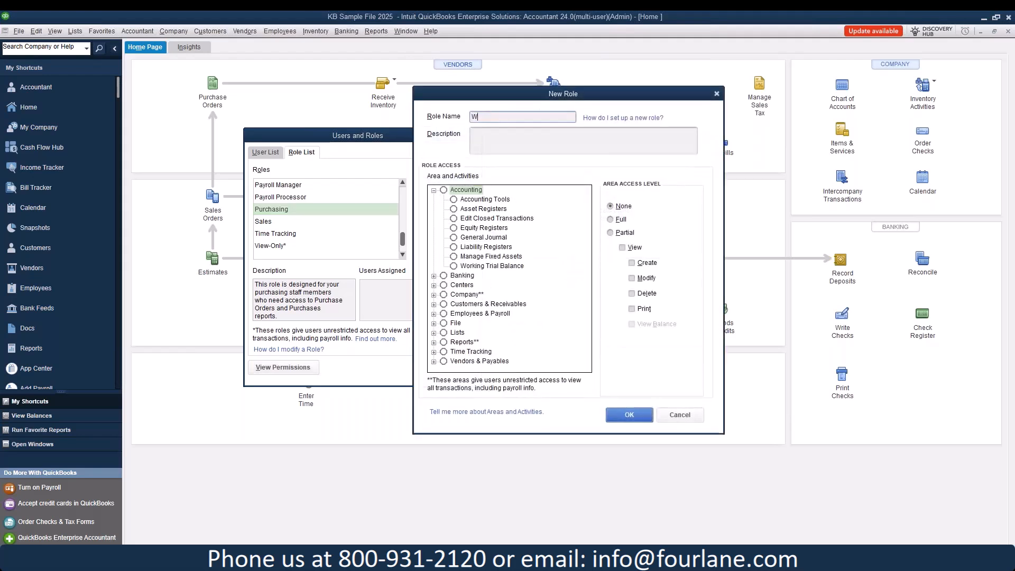
{"action": "type", "text": "arehouse Manager"}
{"action": "left_click_drag", "start_coordinate": [520, 98], "coordinate": [401, 82]}
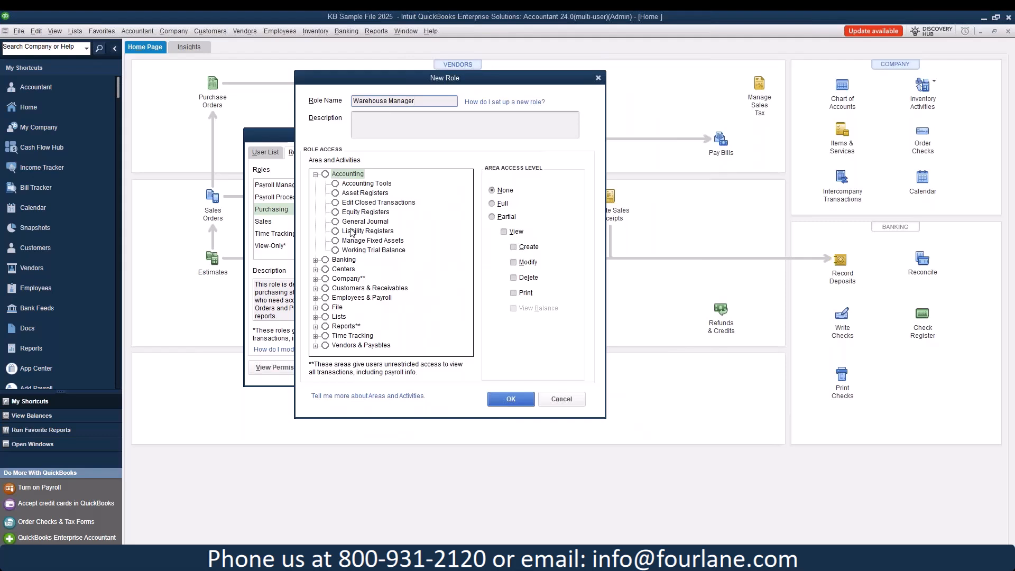
{"action": "left_click", "coordinate": [315, 174]}
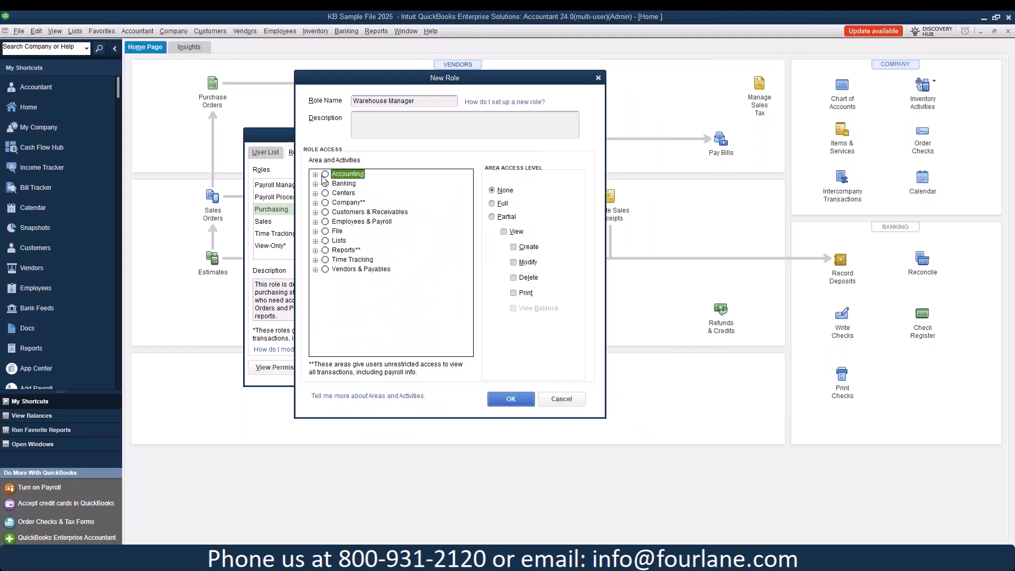
{"action": "left_click", "coordinate": [314, 184]}
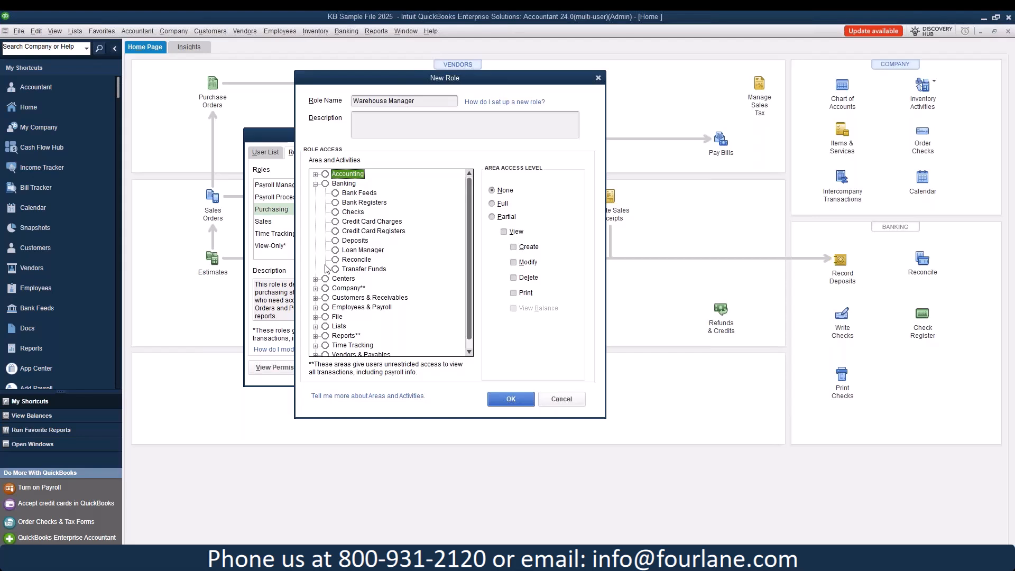
Step: Give Customer Center partial view-only access and Vendor Center full access
{"action": "left_click", "coordinate": [315, 279]}
{"action": "left_click", "coordinate": [353, 289]}
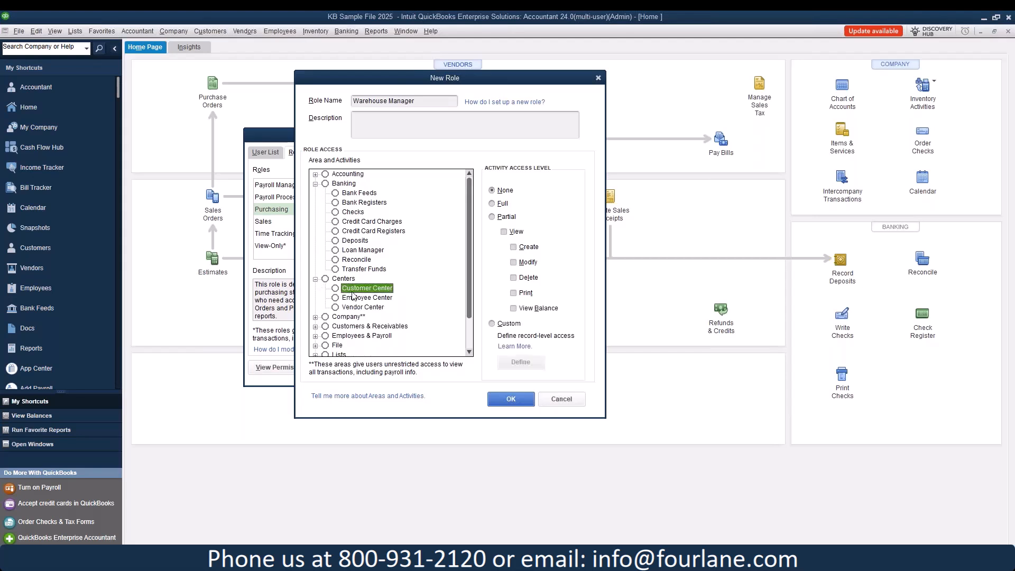
{"action": "left_click", "coordinate": [511, 233]}
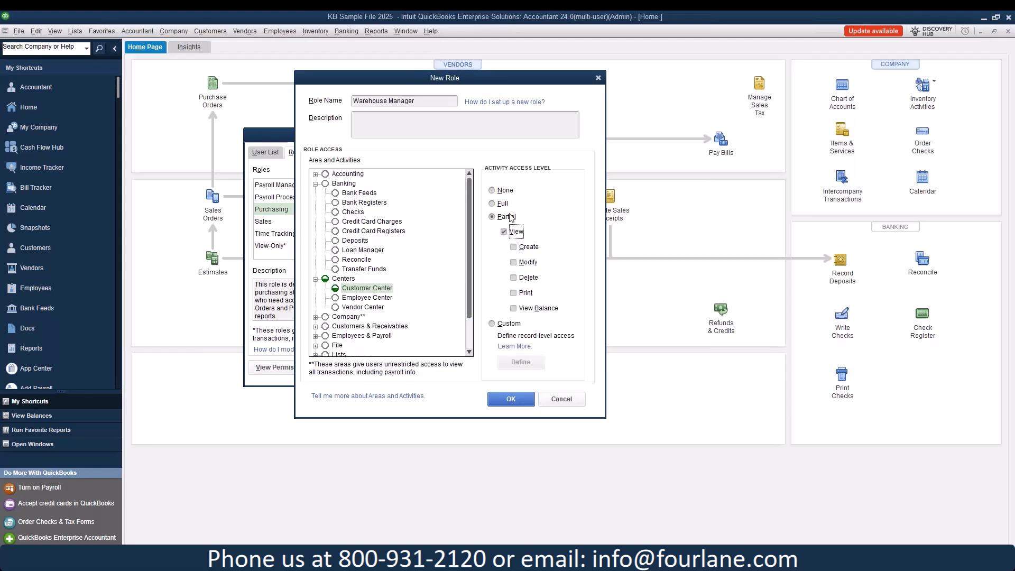
{"action": "left_click", "coordinate": [375, 307]}
{"action": "left_click", "coordinate": [501, 204]}
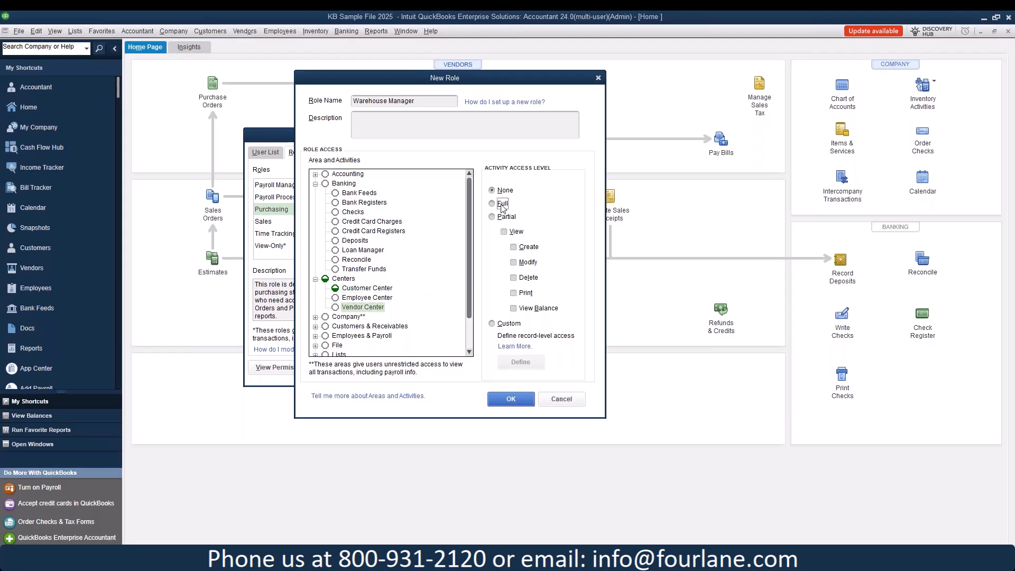
{"action": "scroll", "coordinate": [357, 307], "scroll_direction": "down", "scroll_amount": 1}
{"action": "scroll", "coordinate": [364, 289], "scroll_direction": "down", "scroll_amount": 1}
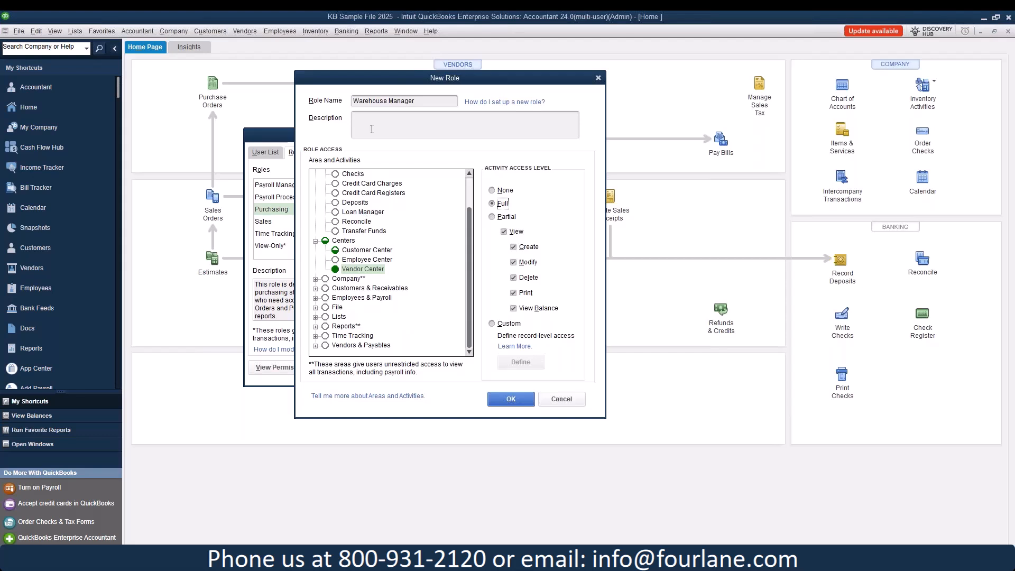
Step: Give Bill Tracker full access and select Sales Orders under Customers & Receivables
{"action": "left_click", "coordinate": [315, 279]}
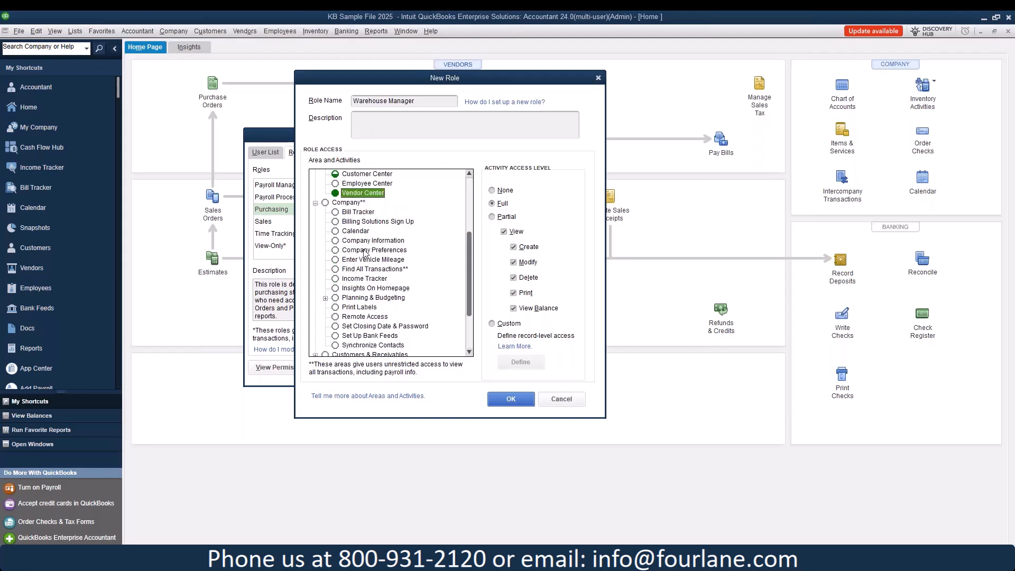
{"action": "left_click", "coordinate": [365, 213]}
{"action": "left_click", "coordinate": [501, 204]}
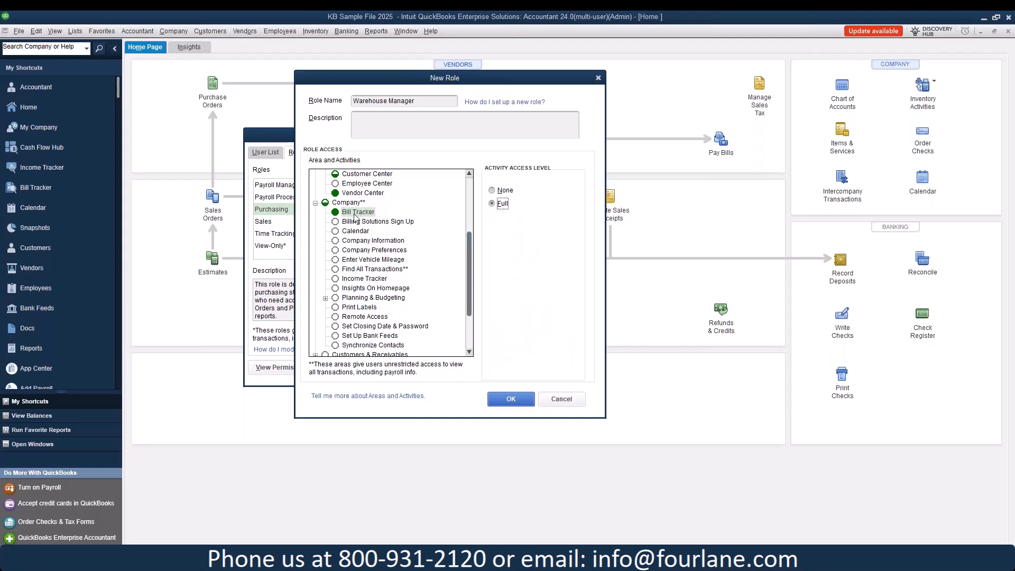
{"action": "scroll", "coordinate": [349, 280], "scroll_direction": "down", "scroll_amount": 1}
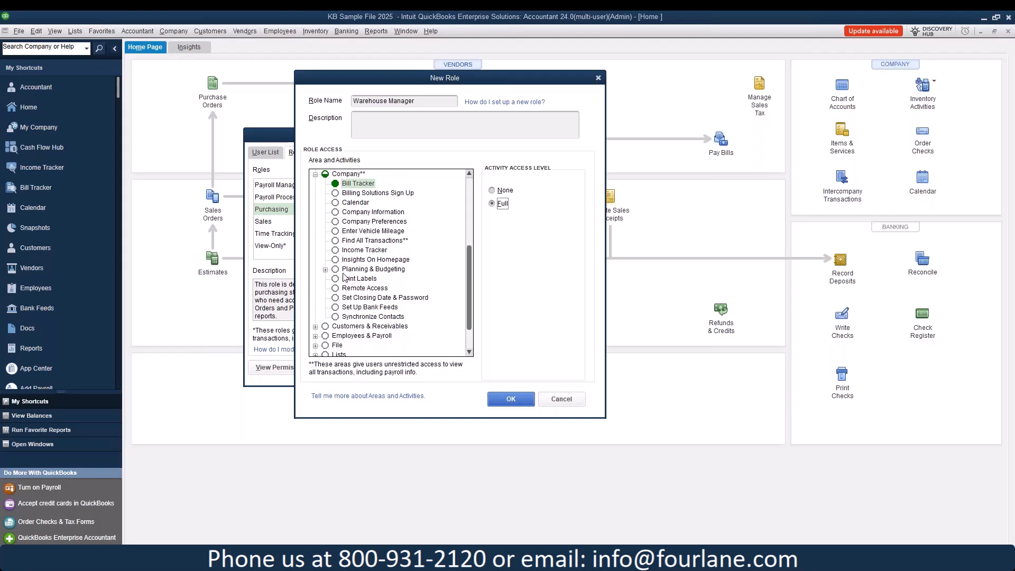
{"action": "scroll", "coordinate": [350, 328], "scroll_direction": "down", "scroll_amount": 1}
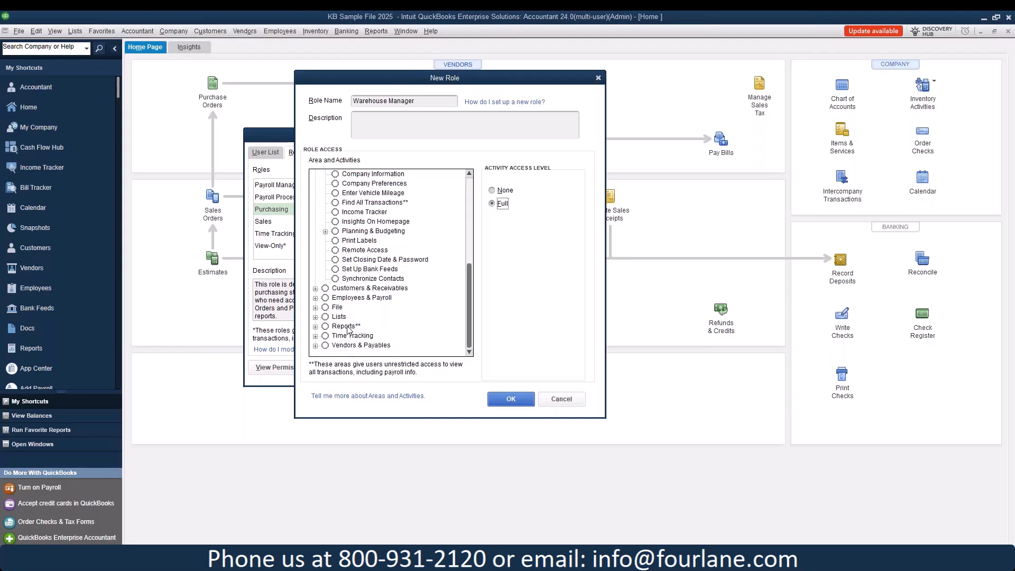
{"action": "left_click", "coordinate": [315, 288]}
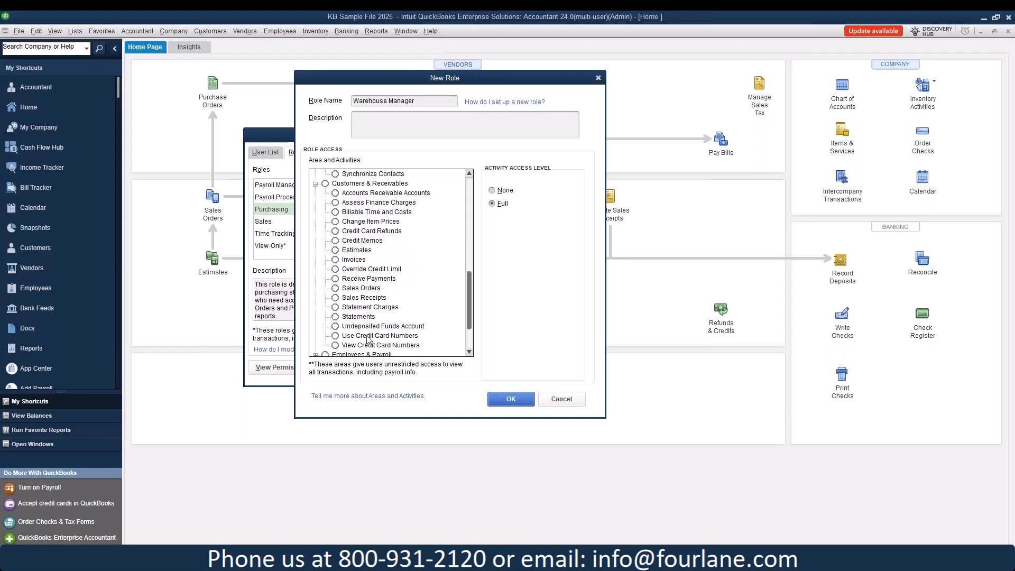
{"action": "left_click", "coordinate": [361, 288]}
Step: Give Sales Orders and Invoices view-only access
{"action": "left_click", "coordinate": [515, 233]}
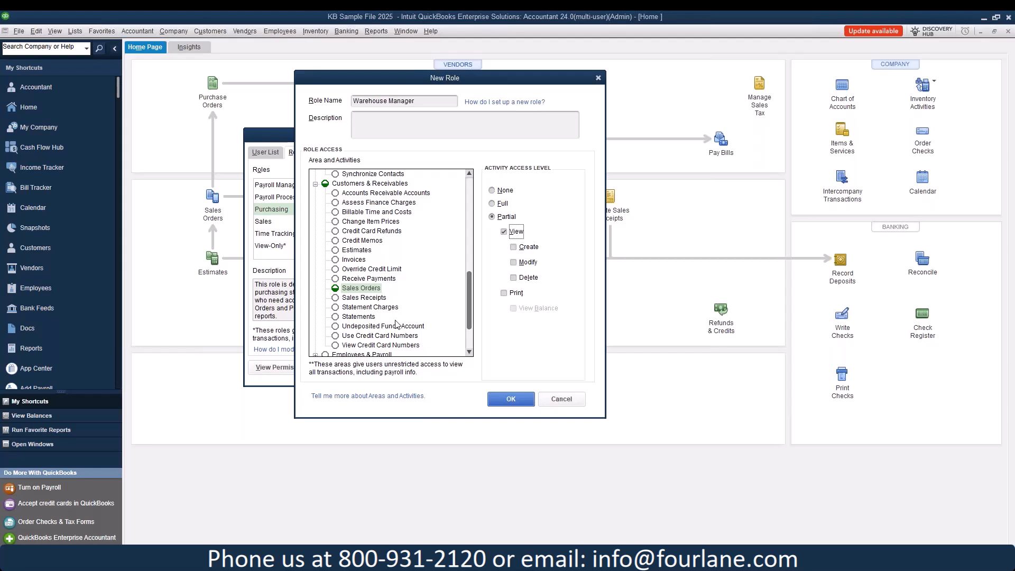
{"action": "left_click", "coordinate": [353, 259]}
{"action": "left_click", "coordinate": [503, 232]}
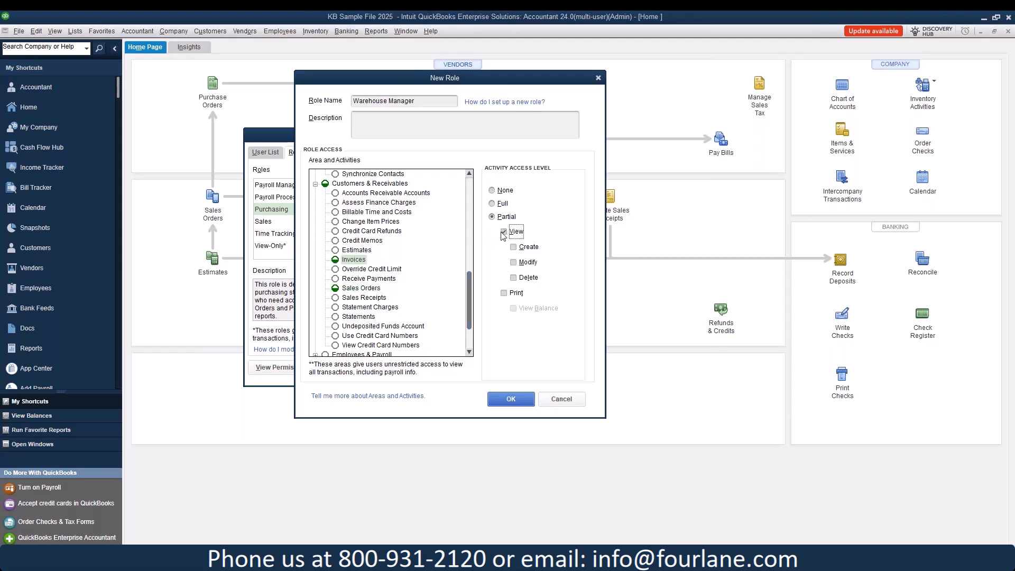
{"action": "scroll", "coordinate": [394, 249], "scroll_direction": "down", "scroll_amount": 2}
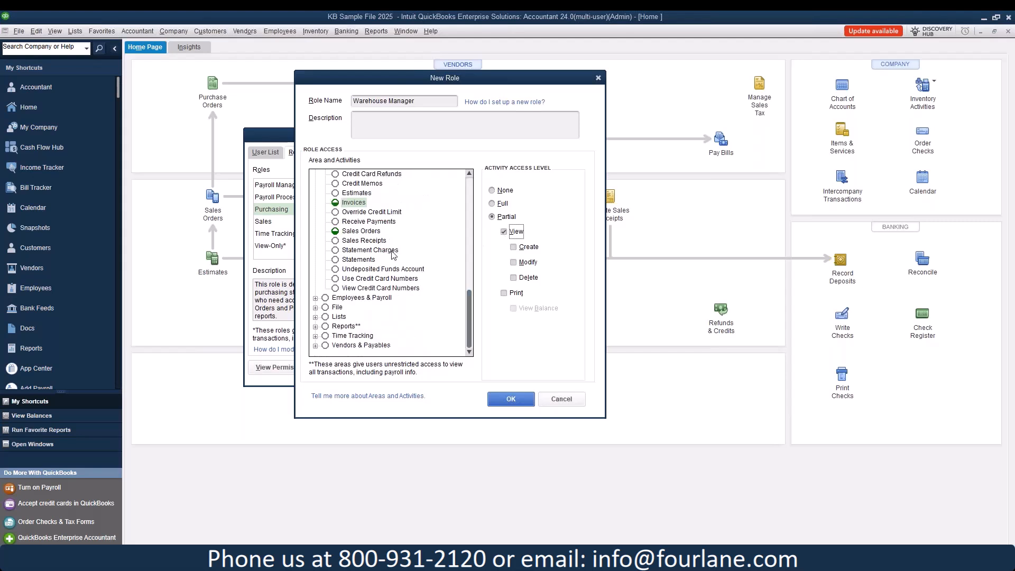
{"action": "left_click", "coordinate": [316, 299]}
{"action": "left_click", "coordinate": [316, 299]}
{"action": "left_click", "coordinate": [315, 307]}
{"action": "scroll", "coordinate": [339, 280], "scroll_direction": "down", "scroll_amount": 1}
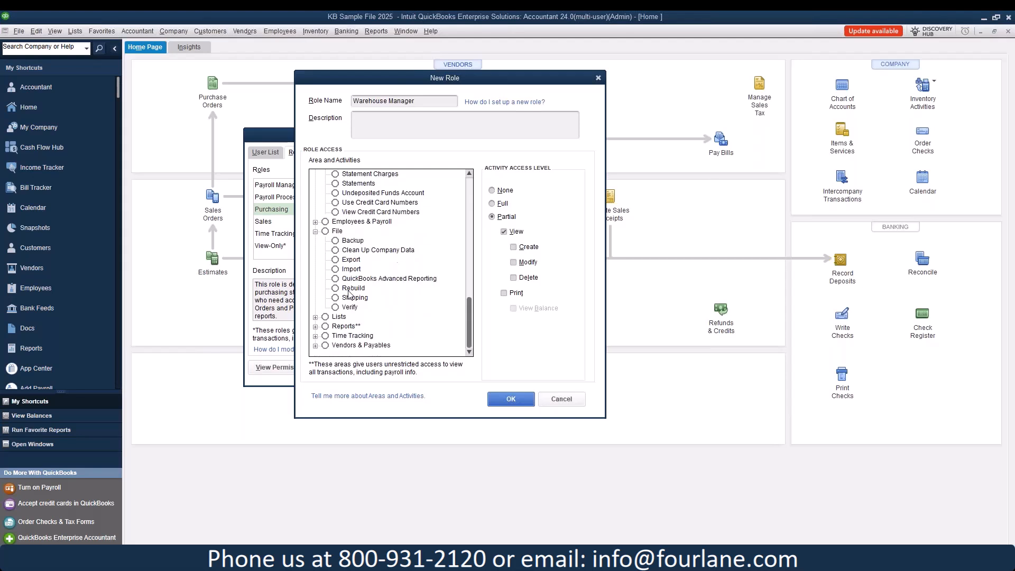
{"action": "left_click", "coordinate": [315, 232]}
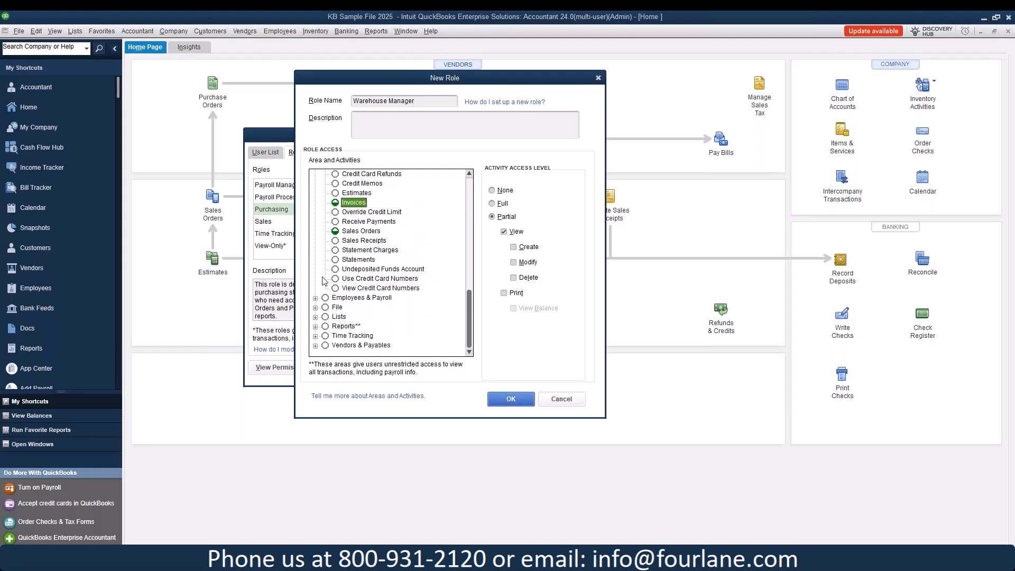
Step: Under Lists, set Chart of Accounts and Class List to partial view-only access
{"action": "left_click", "coordinate": [317, 316]}
{"action": "left_click", "coordinate": [365, 232]}
{"action": "left_click", "coordinate": [499, 203]}
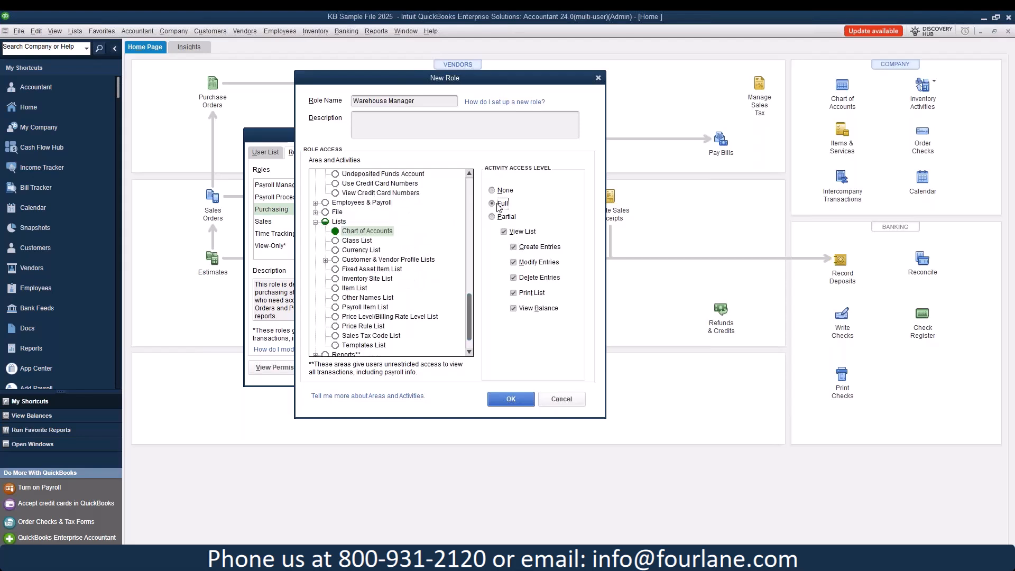
{"action": "left_click", "coordinate": [511, 217]}
{"action": "left_click", "coordinate": [357, 241]}
{"action": "left_click", "coordinate": [504, 217]}
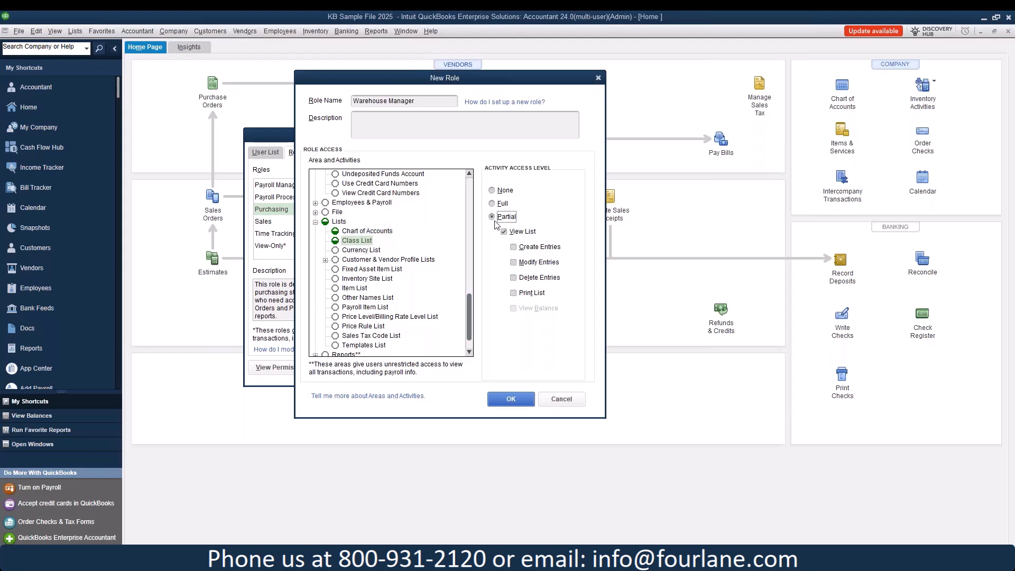
Step: Give Inventory Site List and Item List full access
{"action": "left_click", "coordinate": [374, 252]}
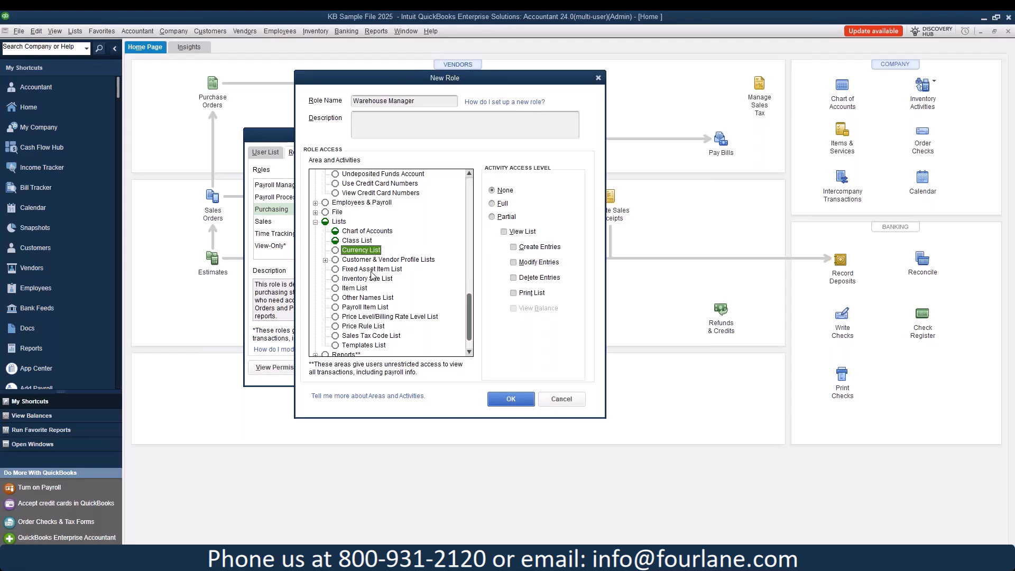
{"action": "left_click", "coordinate": [368, 279]}
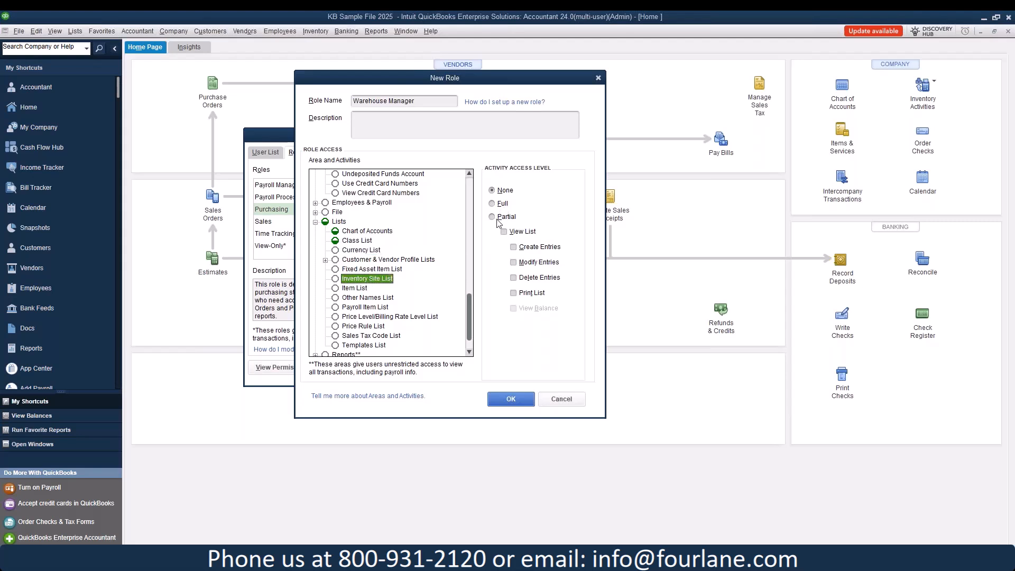
{"action": "left_click", "coordinate": [493, 204]}
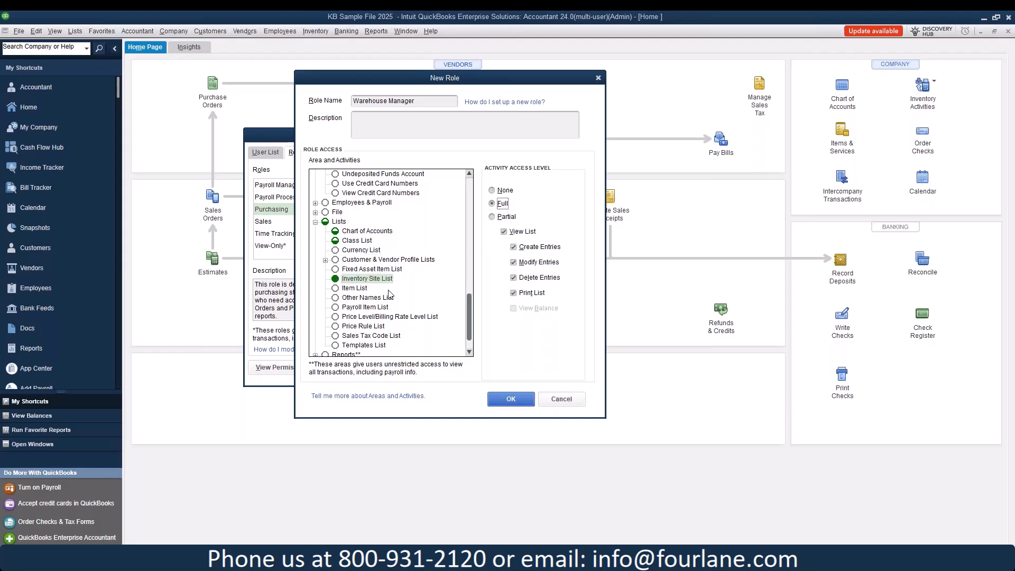
{"action": "left_click", "coordinate": [362, 288]}
{"action": "left_click", "coordinate": [500, 204]}
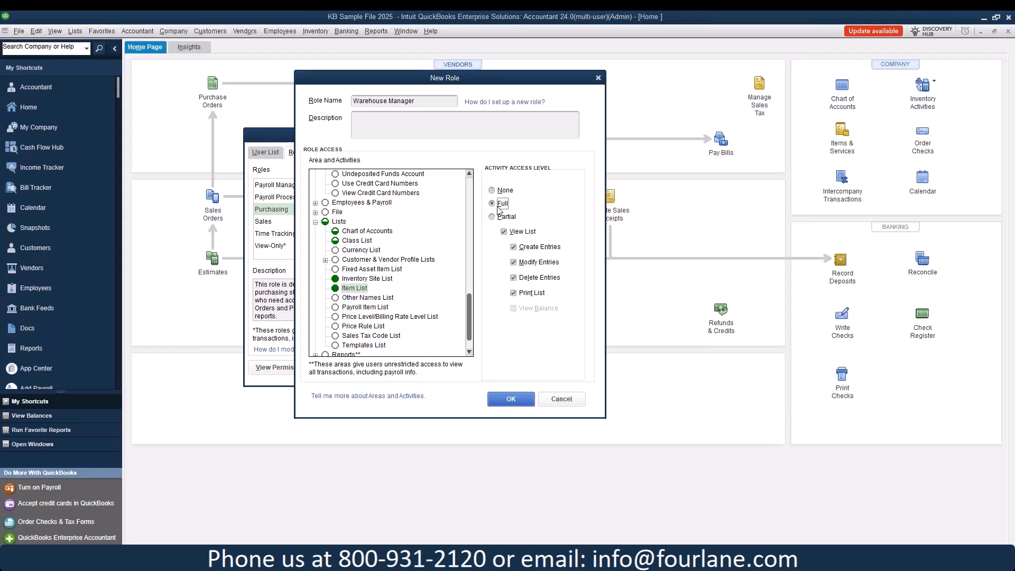
Step: Give the Inventory, Purchases and Sales reports full access
{"action": "scroll", "coordinate": [384, 313], "scroll_direction": "down", "scroll_amount": 1}
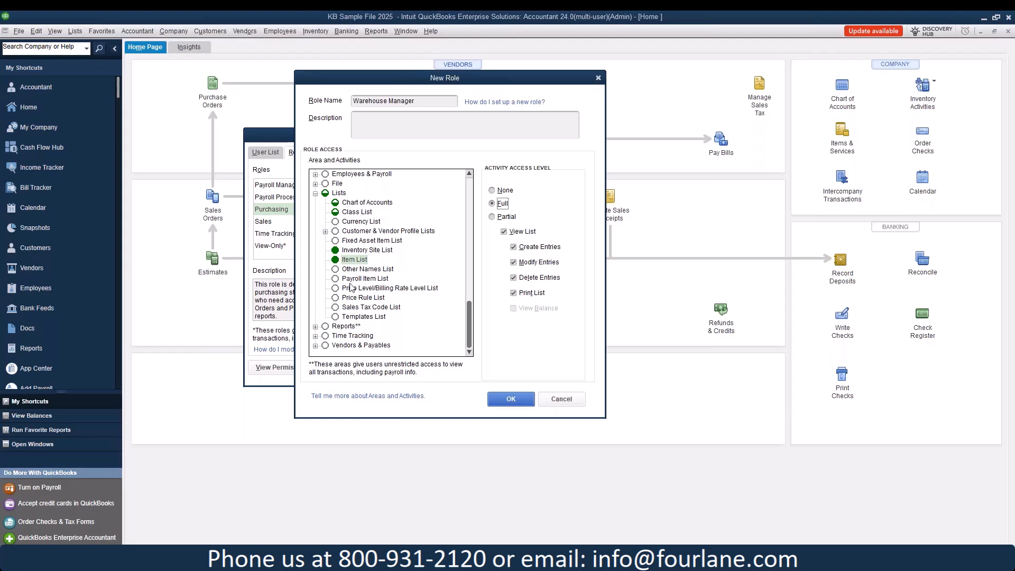
{"action": "left_click", "coordinate": [315, 327]}
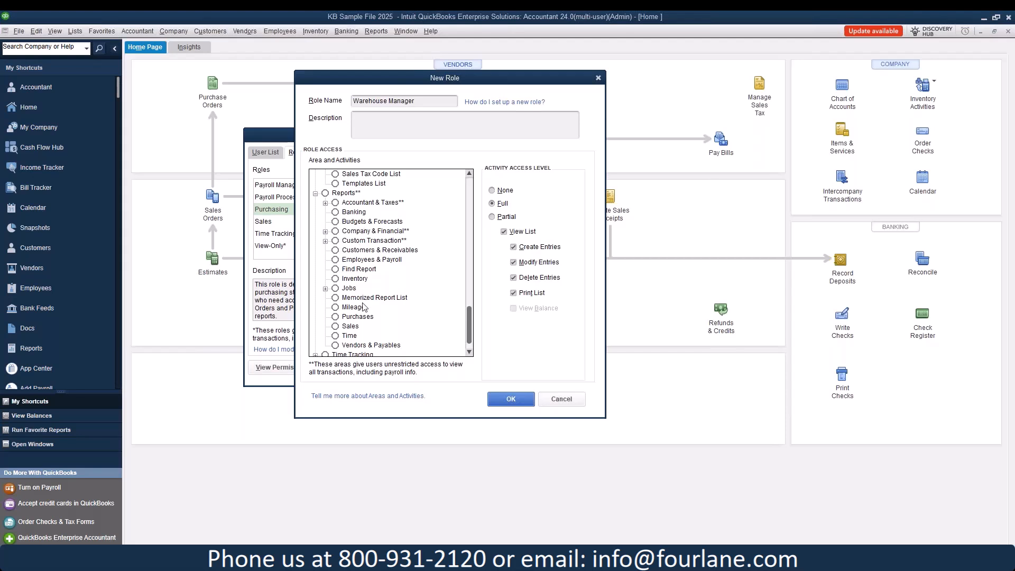
{"action": "left_click", "coordinate": [354, 279]}
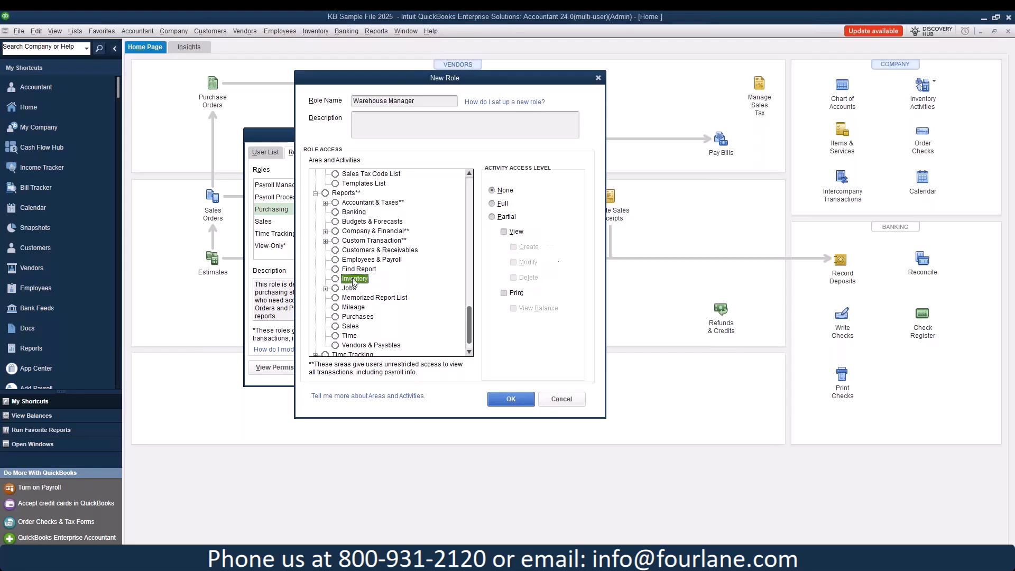
{"action": "left_click", "coordinate": [492, 204]}
{"action": "left_click", "coordinate": [356, 317]}
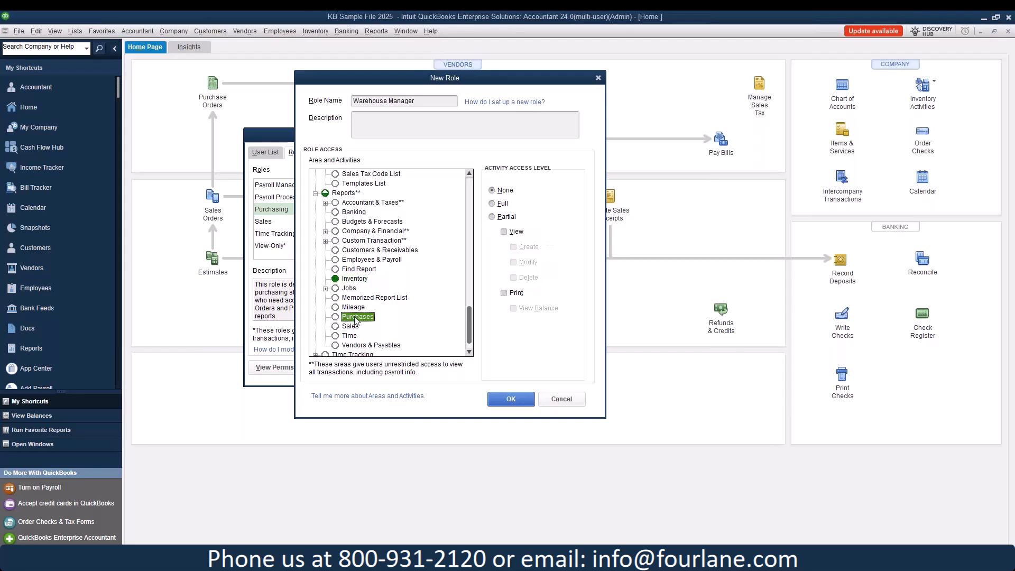
{"action": "left_click", "coordinate": [492, 203]}
{"action": "left_click", "coordinate": [349, 326]}
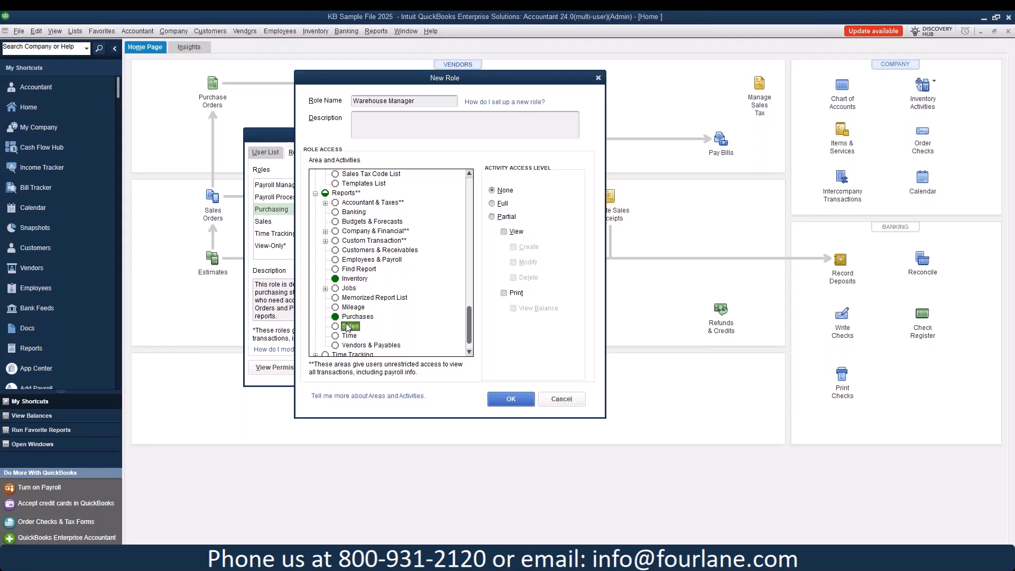
{"action": "left_click", "coordinate": [495, 207]}
Step: Give Adjust Quantity on Hand, Build Assemblies and Item Receipts full access
{"action": "scroll", "coordinate": [355, 328], "scroll_direction": "down", "scroll_amount": 1}
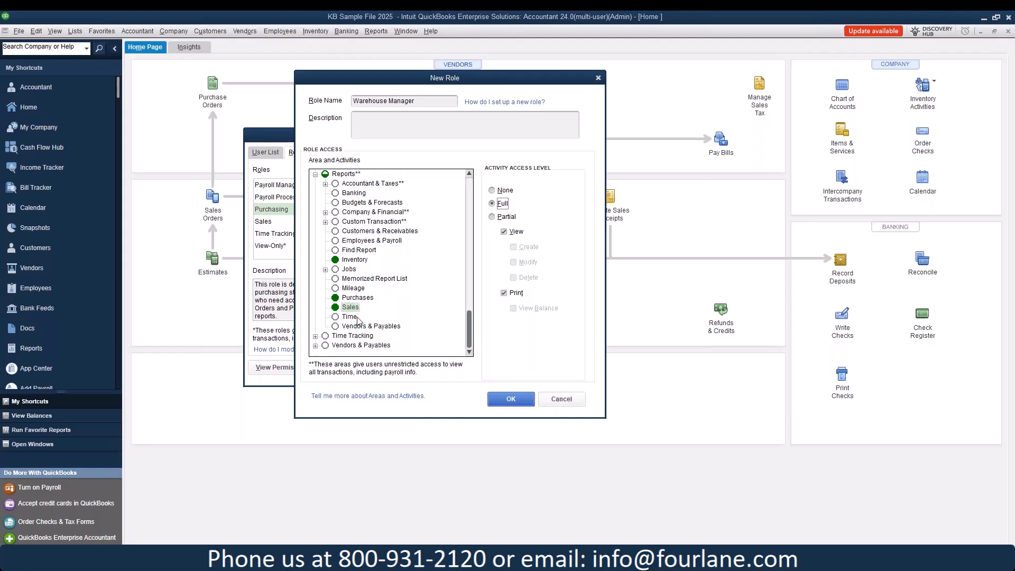
{"action": "left_click", "coordinate": [315, 345]}
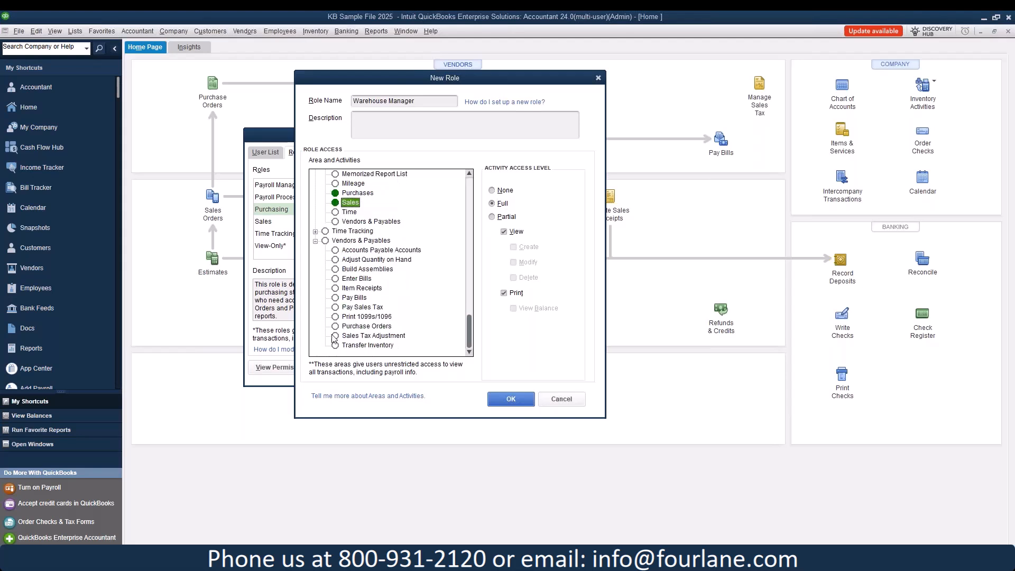
{"action": "left_click", "coordinate": [368, 260]}
{"action": "left_click", "coordinate": [492, 203]}
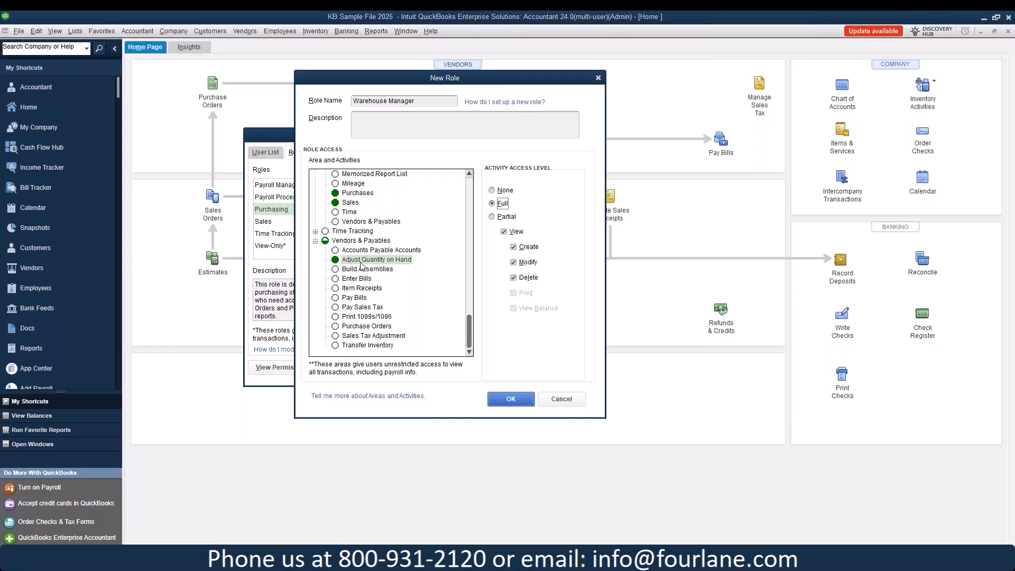
{"action": "left_click", "coordinate": [388, 269]}
{"action": "left_click", "coordinate": [502, 203]}
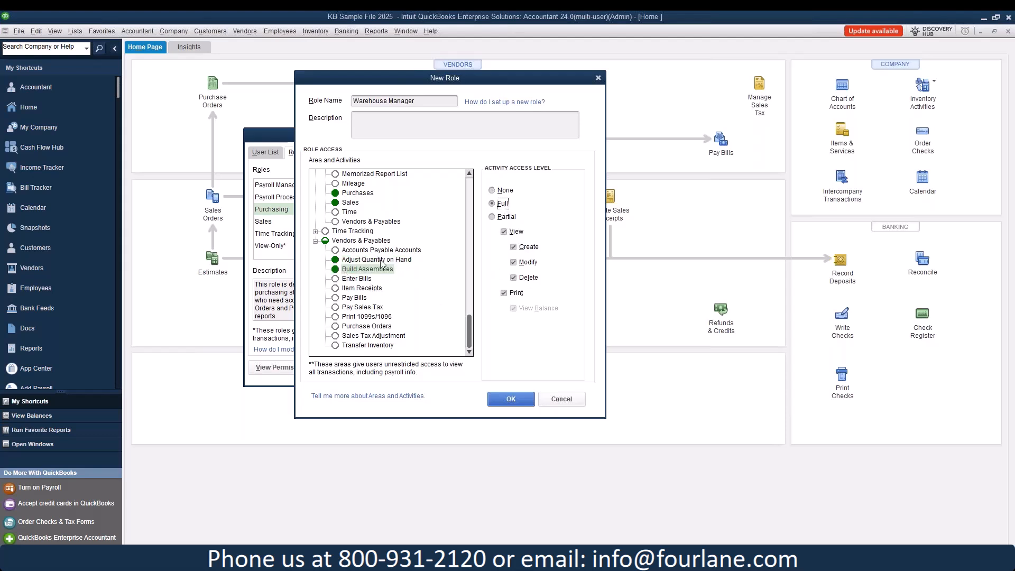
{"action": "left_click", "coordinate": [341, 290]}
{"action": "left_click", "coordinate": [501, 204]}
{"action": "left_click", "coordinate": [513, 262]}
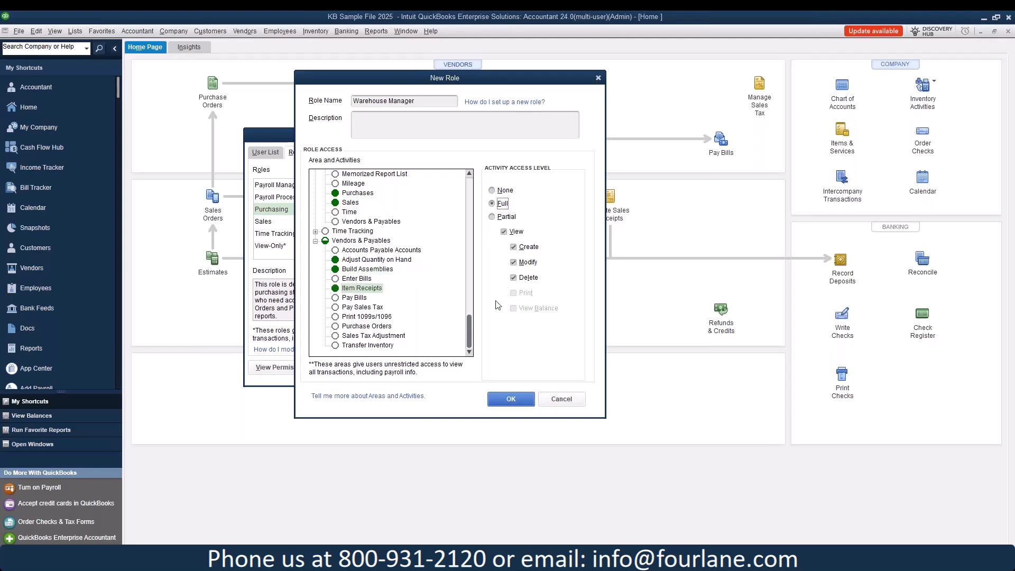
Step: Give Purchase Orders and Transfer Inventory full access, then save the role
{"action": "left_click", "coordinate": [356, 326]}
{"action": "left_click", "coordinate": [492, 204]}
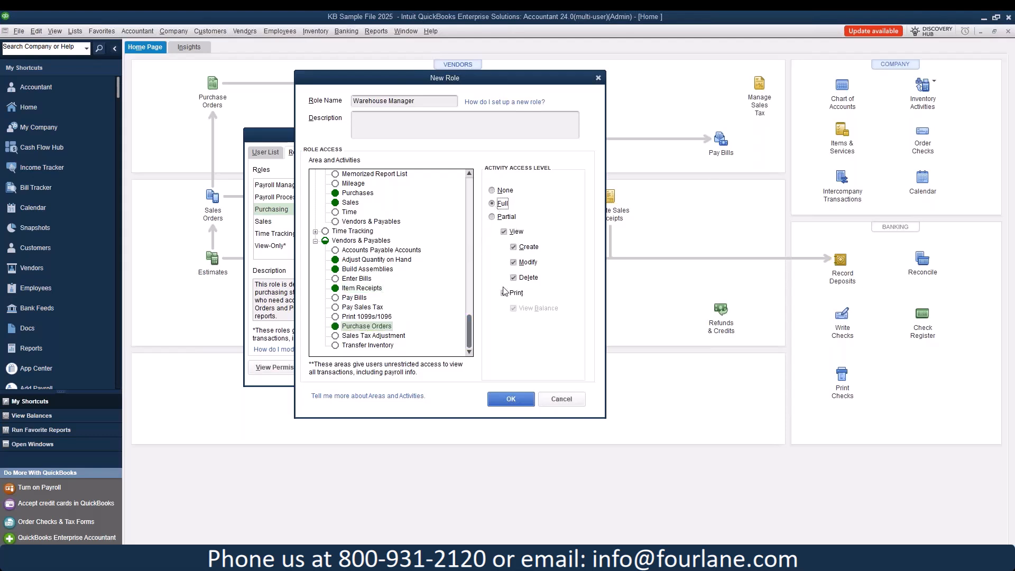
{"action": "left_click", "coordinate": [367, 346]}
{"action": "left_click", "coordinate": [492, 203]}
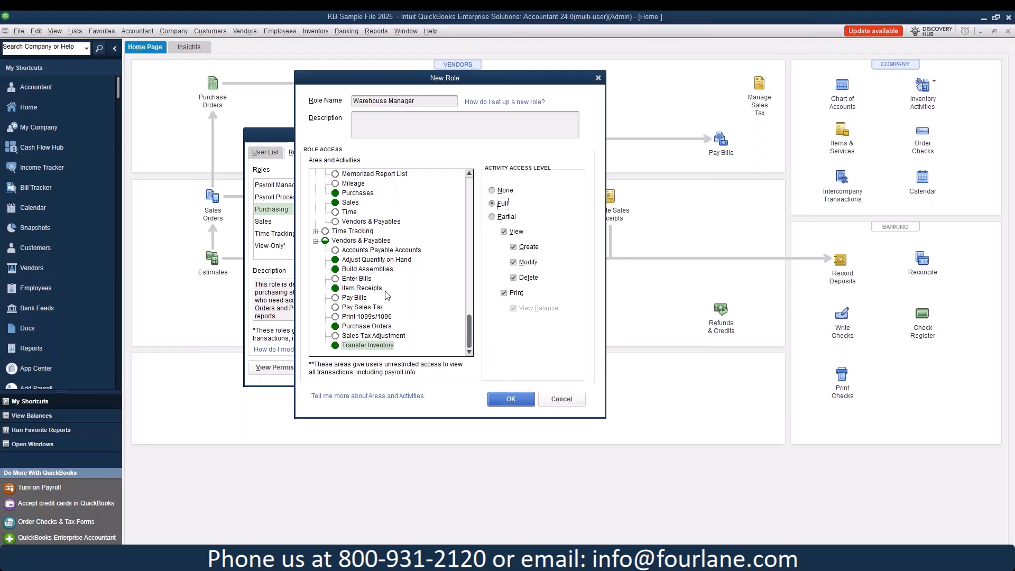
{"action": "scroll", "coordinate": [391, 273], "scroll_direction": "up", "scroll_amount": 6}
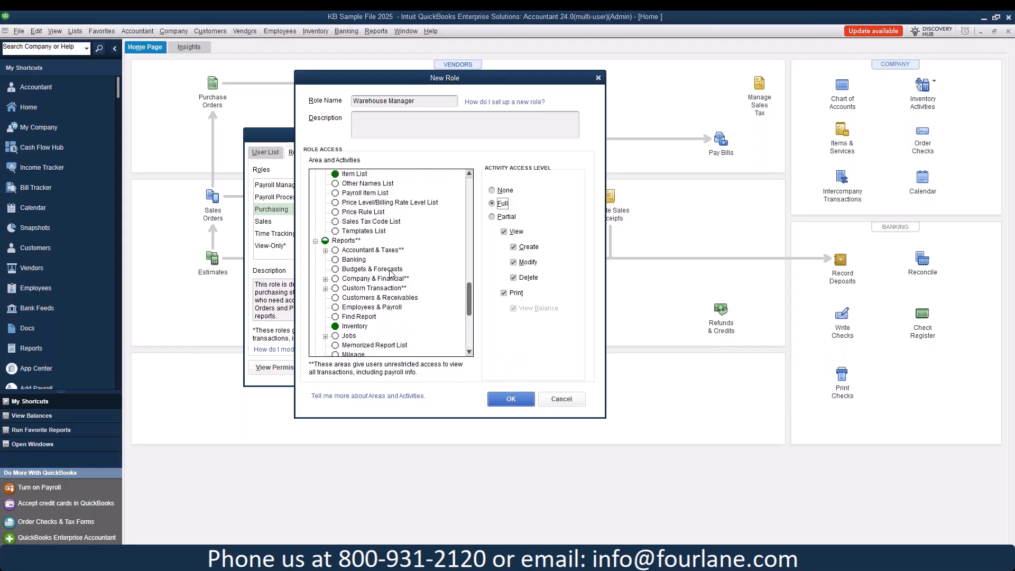
{"action": "left_click", "coordinate": [499, 400]}
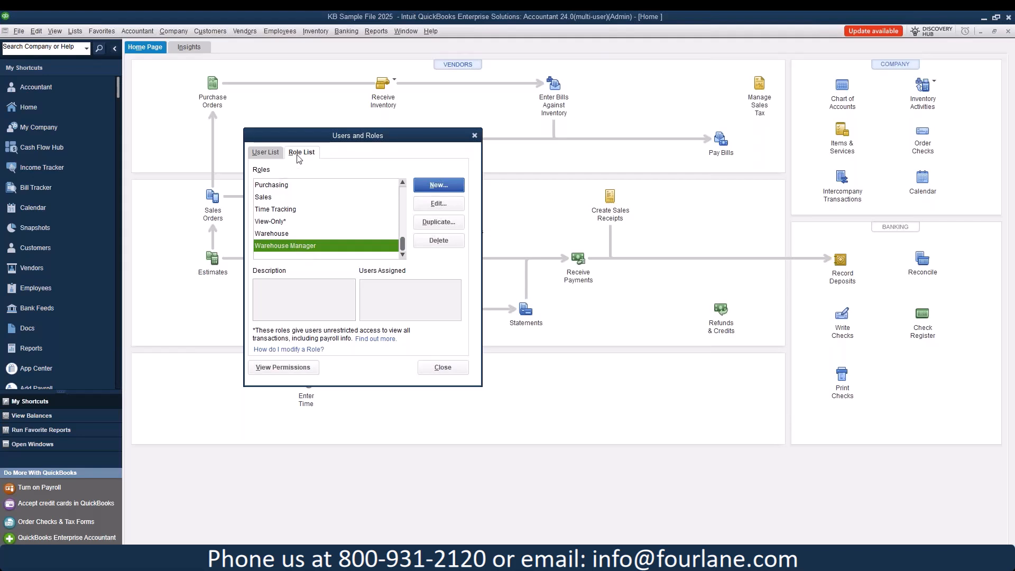
Step: Create a new user, entering its user name and the password twice
{"action": "left_click", "coordinate": [273, 157]}
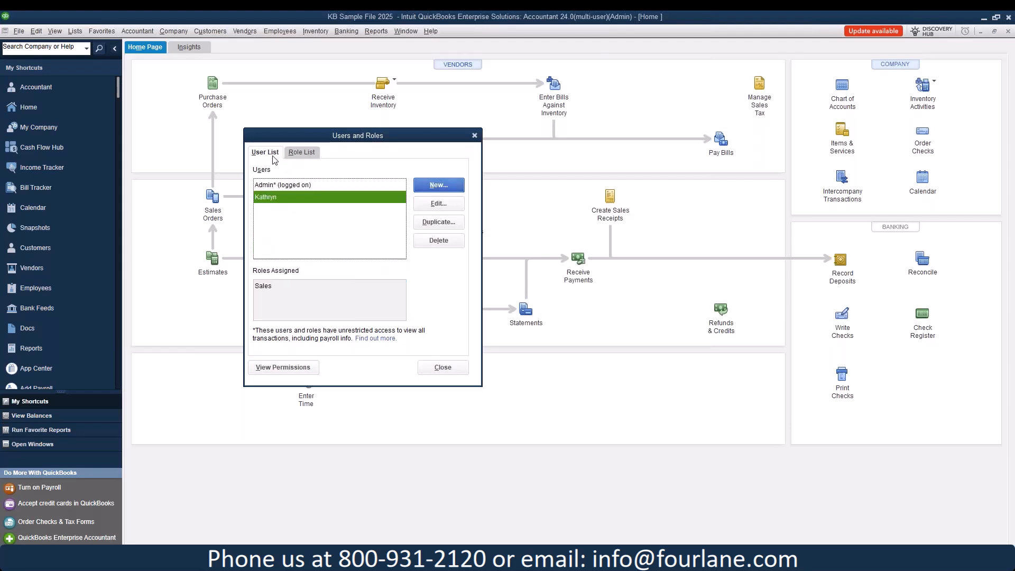
{"action": "left_click", "coordinate": [434, 186]}
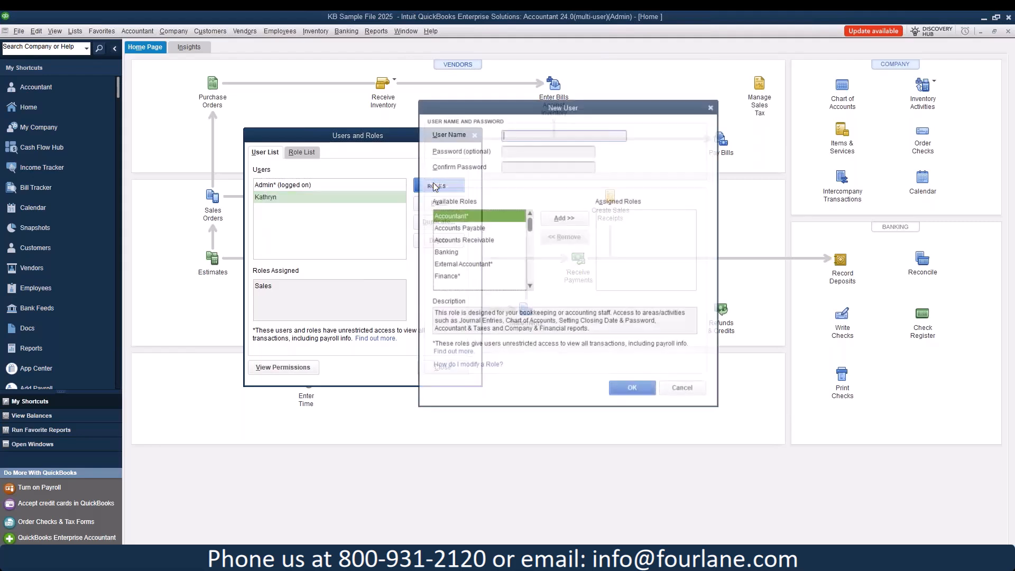
{"action": "type", "text": "Bruce"}
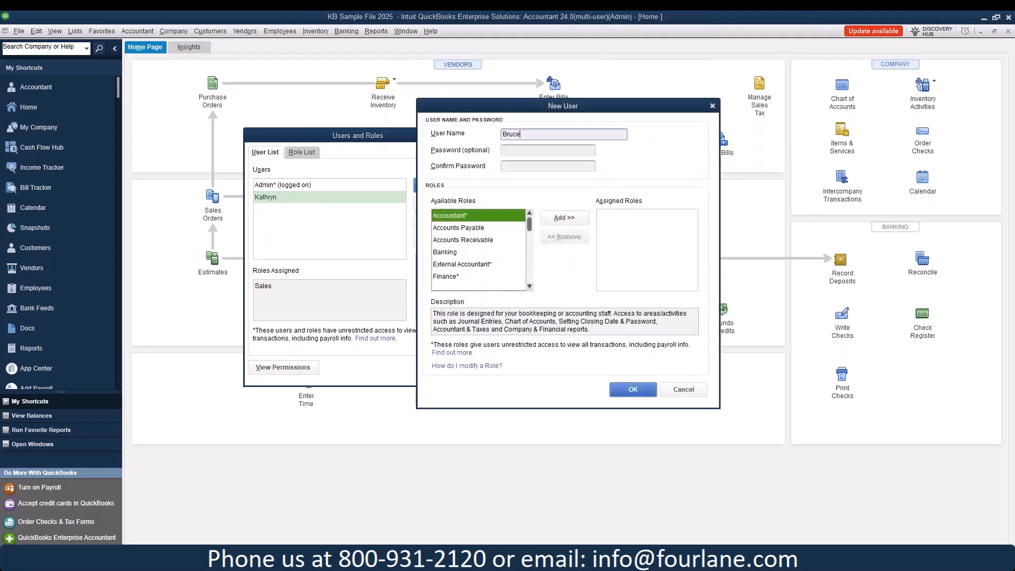
{"action": "key", "text": "Tab"}
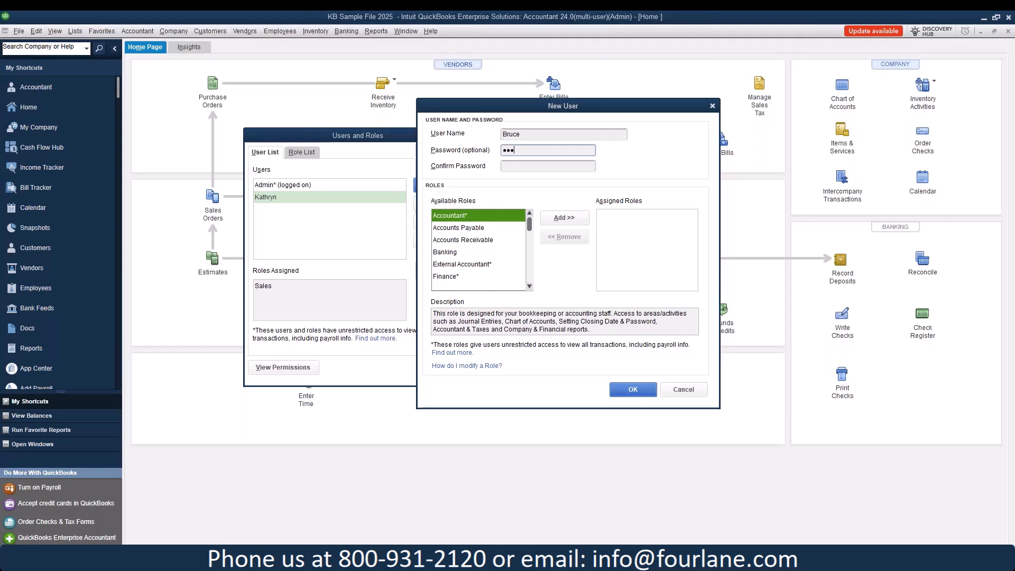
{"action": "type", "text": "!"}
{"action": "key", "text": "Tab"}
{"action": "type", "text": "Pa"}
Step: Assign the Warehouse Manager role to the new user
{"action": "left_click", "coordinate": [529, 286]}
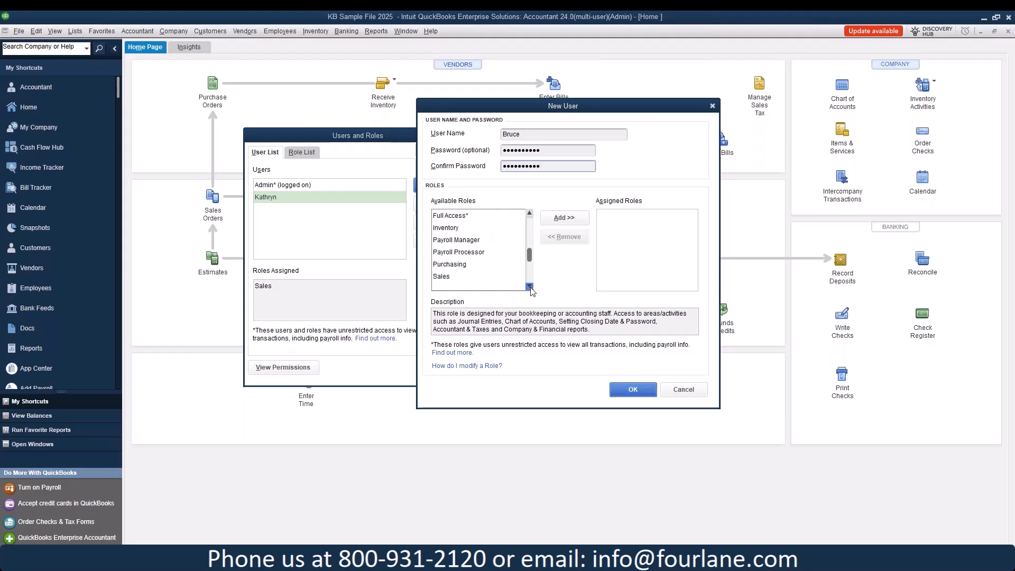
{"action": "left_click", "coordinate": [476, 276]}
{"action": "scroll", "coordinate": [481, 275], "scroll_direction": "down", "scroll_amount": 4}
{"action": "left_click", "coordinate": [484, 285]}
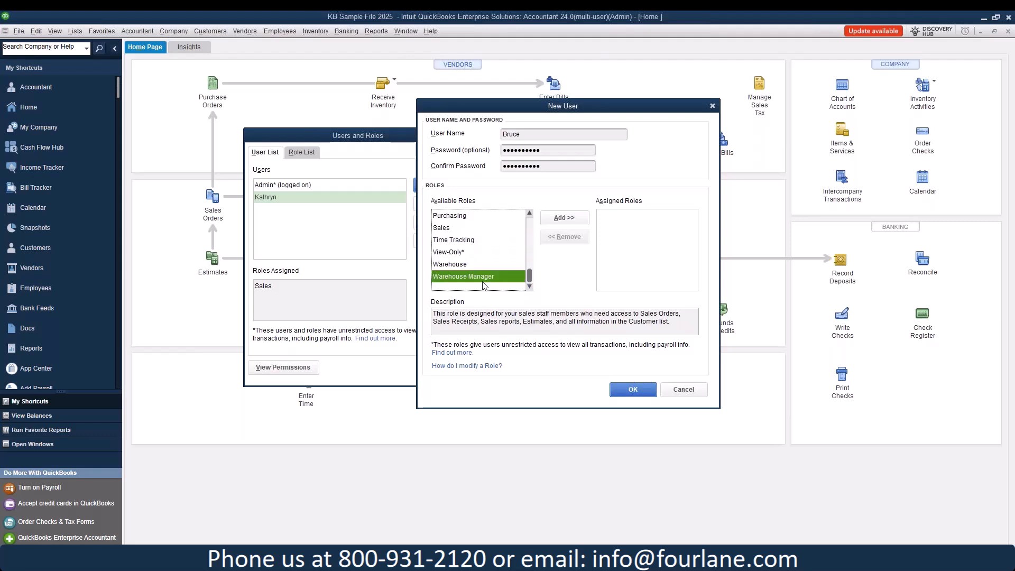
{"action": "left_click", "coordinate": [564, 217]}
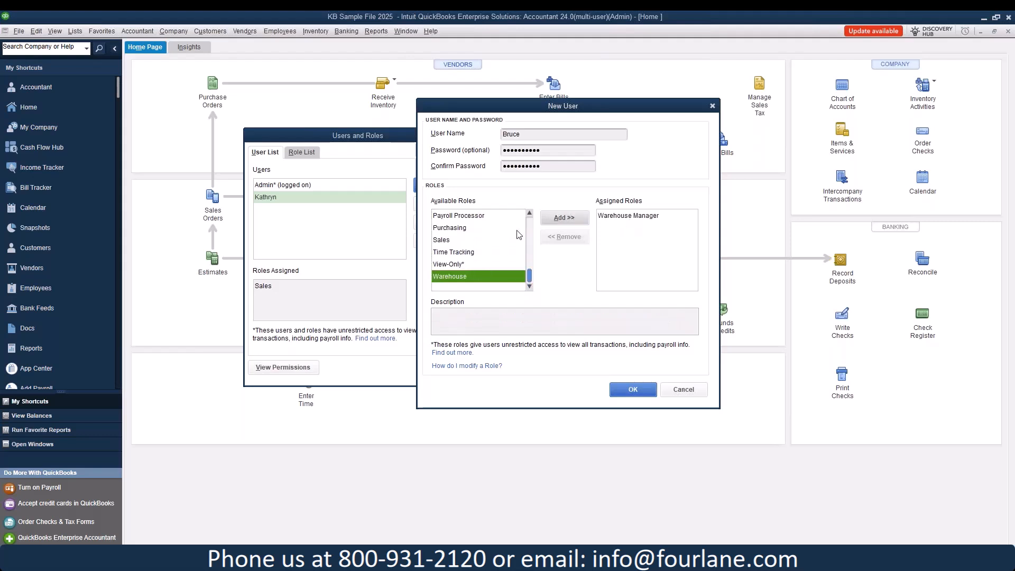
Step: Save the new user with the Warehouse Manager role and close Users and Roles
{"action": "left_click_drag", "start_coordinate": [529, 276], "coordinate": [537, 214]}
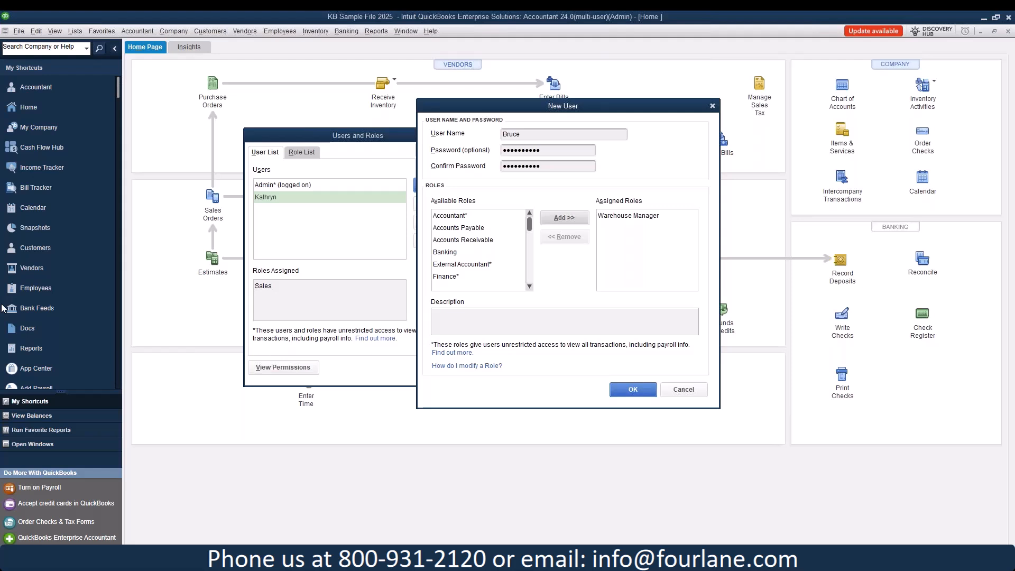
{"action": "left_click", "coordinate": [639, 397]}
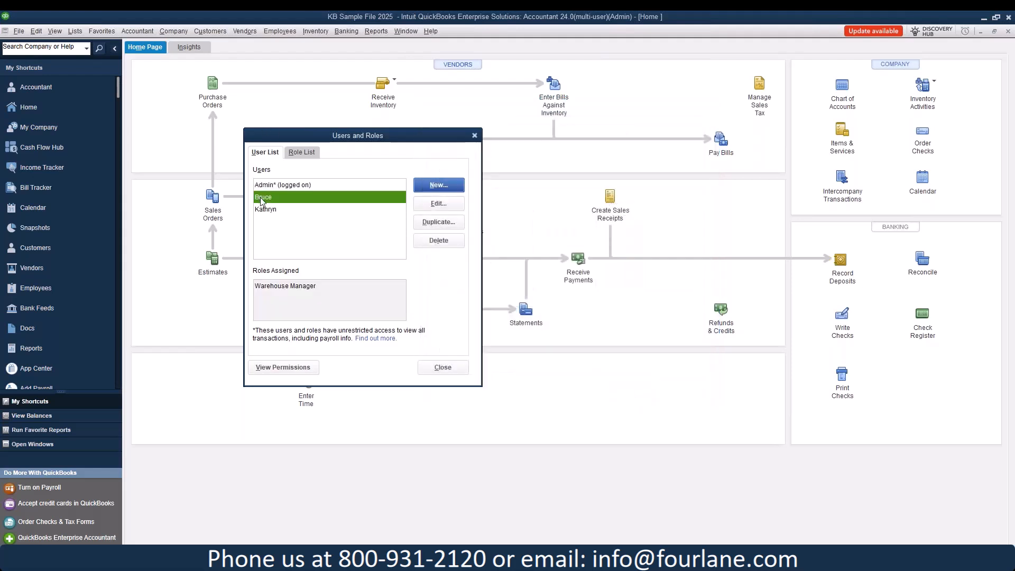
{"action": "left_click", "coordinate": [442, 368]}
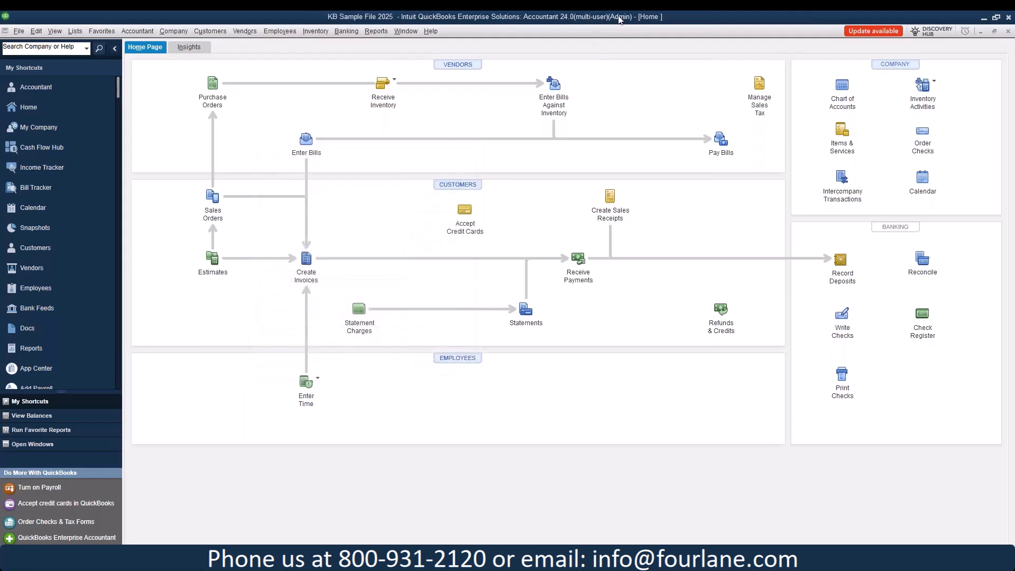
Step: Log off, then reopen KB Sample File 2025 with the new user's name and password
{"action": "left_click", "coordinate": [18, 31]}
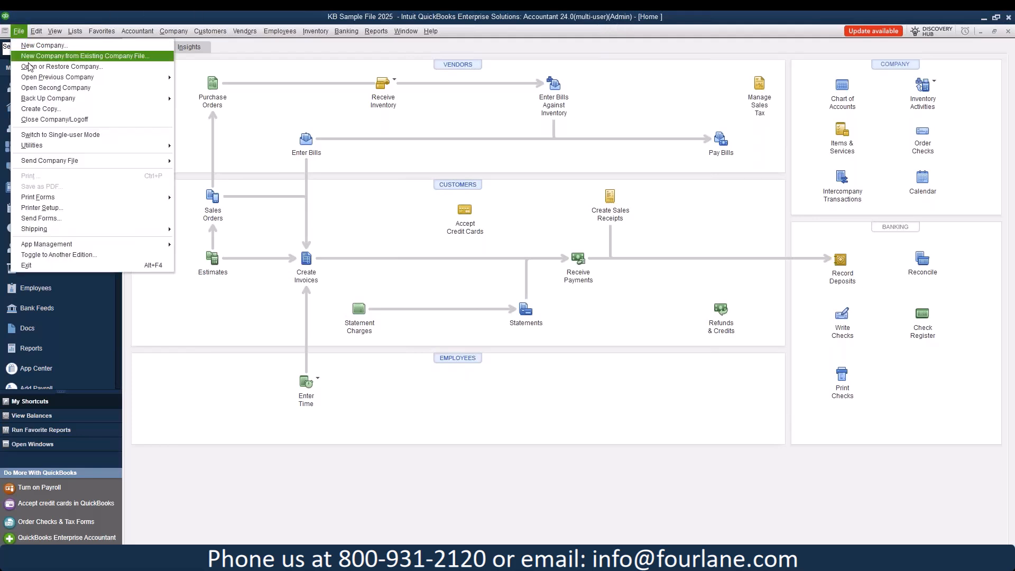
{"action": "left_click", "coordinate": [36, 120]}
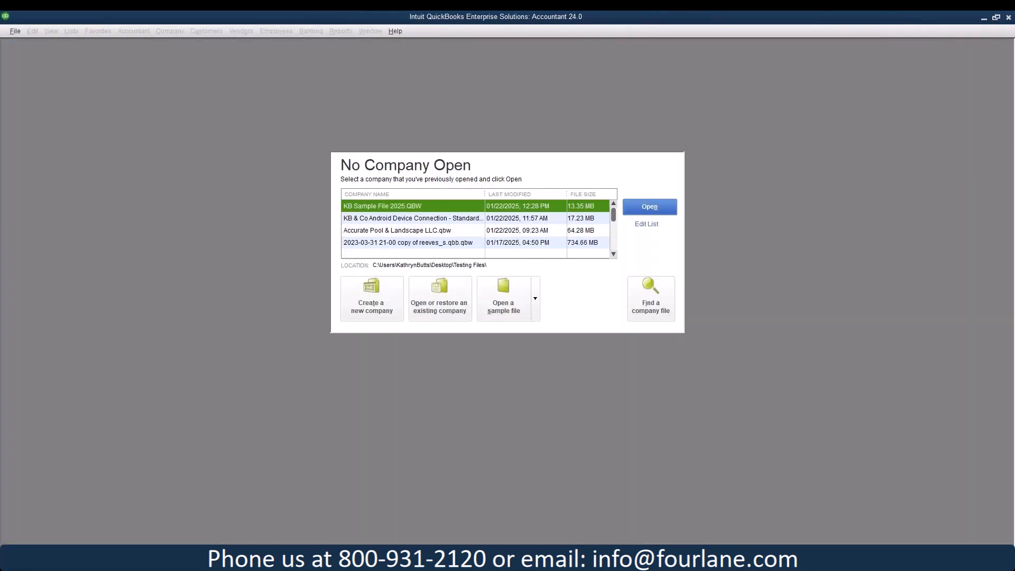
{"action": "left_click", "coordinate": [667, 212]}
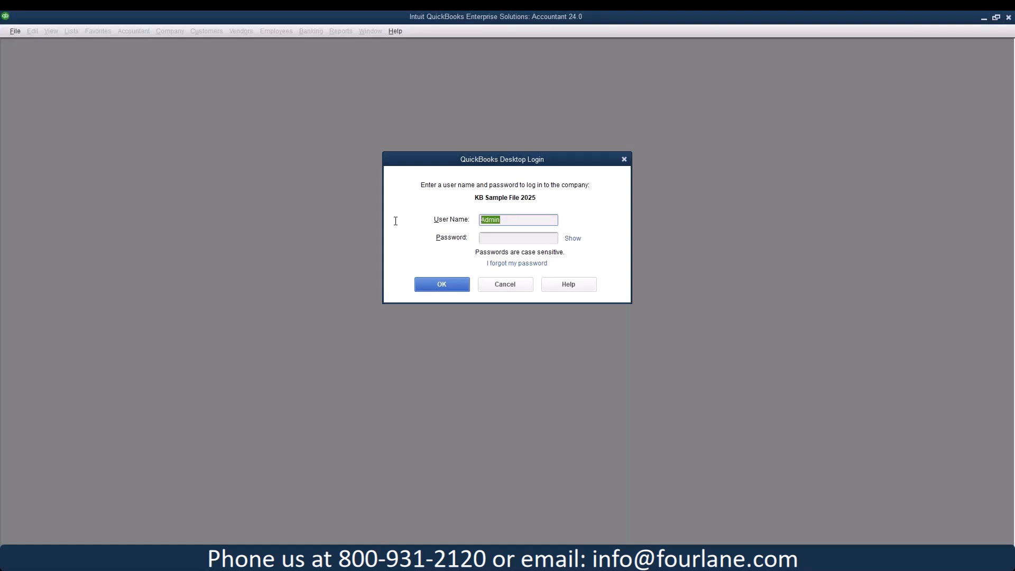
{"action": "type", "text": "Bruce"}
{"action": "key", "text": "Tab"}
{"action": "type", "text": "••••••••••"}
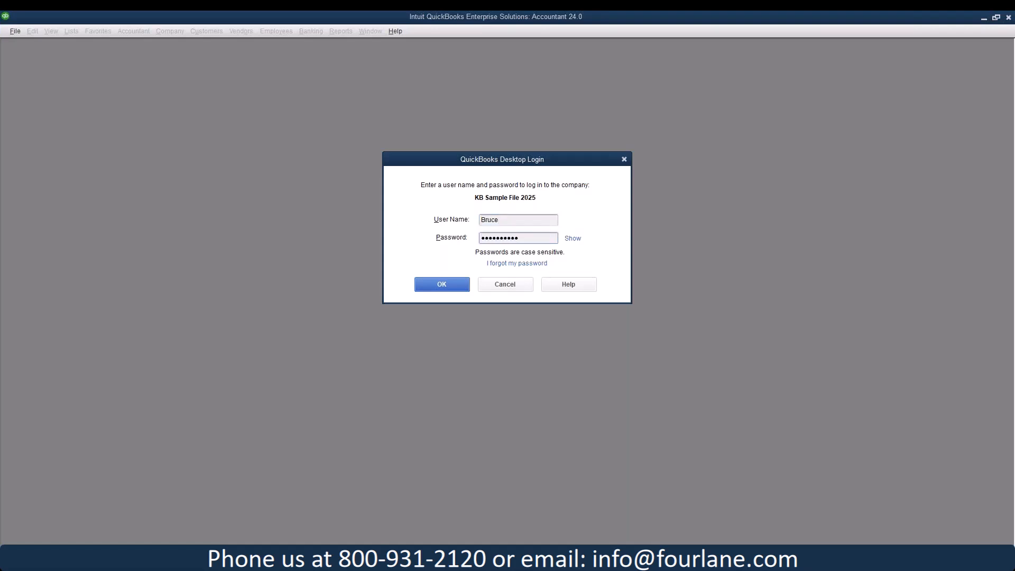
{"action": "left_click", "coordinate": [439, 286]}
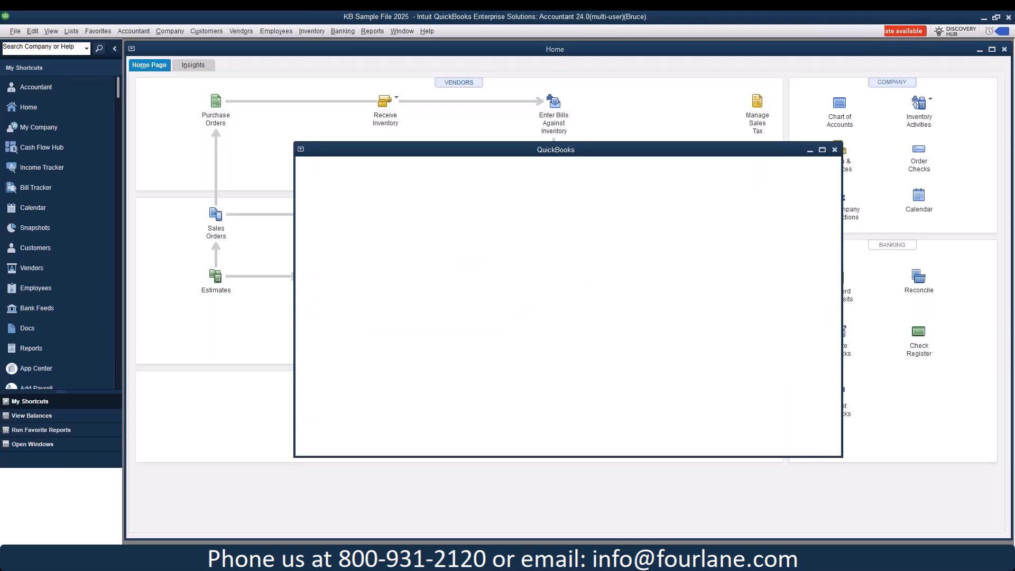
Step: Close Accountant Center and verify Sales Orders and Invoices open only read-only
{"action": "left_click", "coordinate": [834, 150]}
{"action": "left_click", "coordinate": [851, 103]}
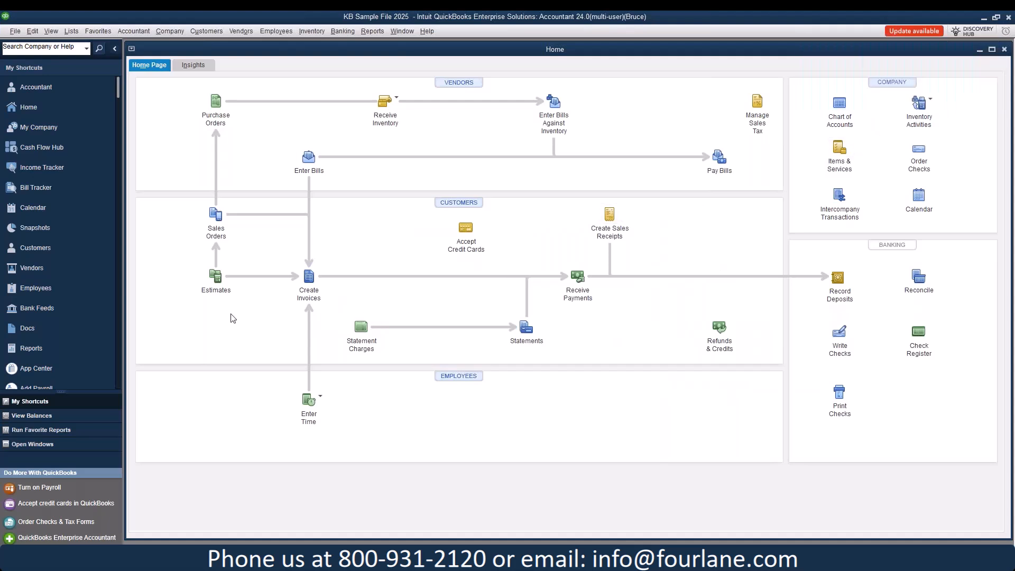
{"action": "left_click", "coordinate": [218, 217]}
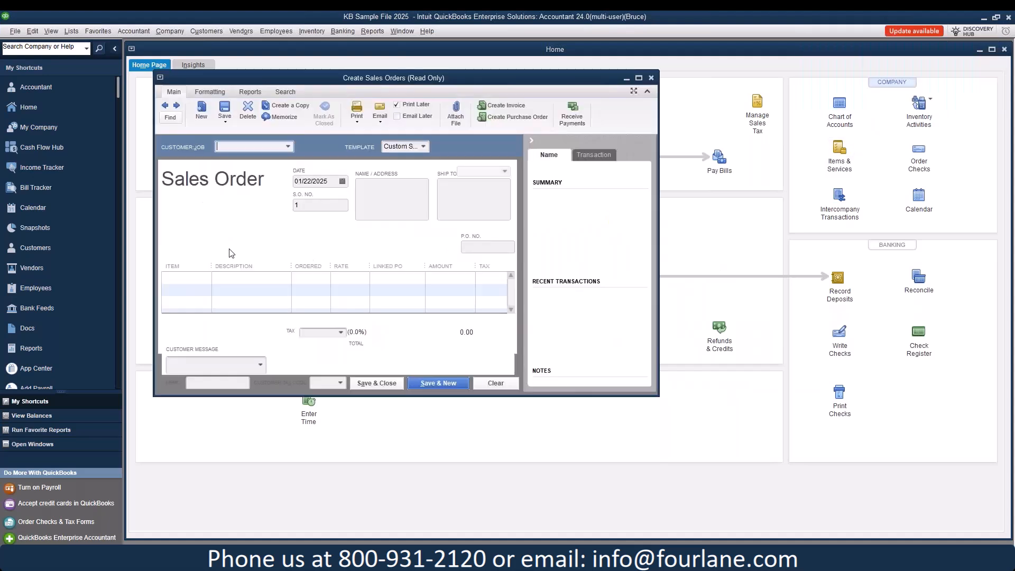
{"action": "left_click", "coordinate": [651, 78]}
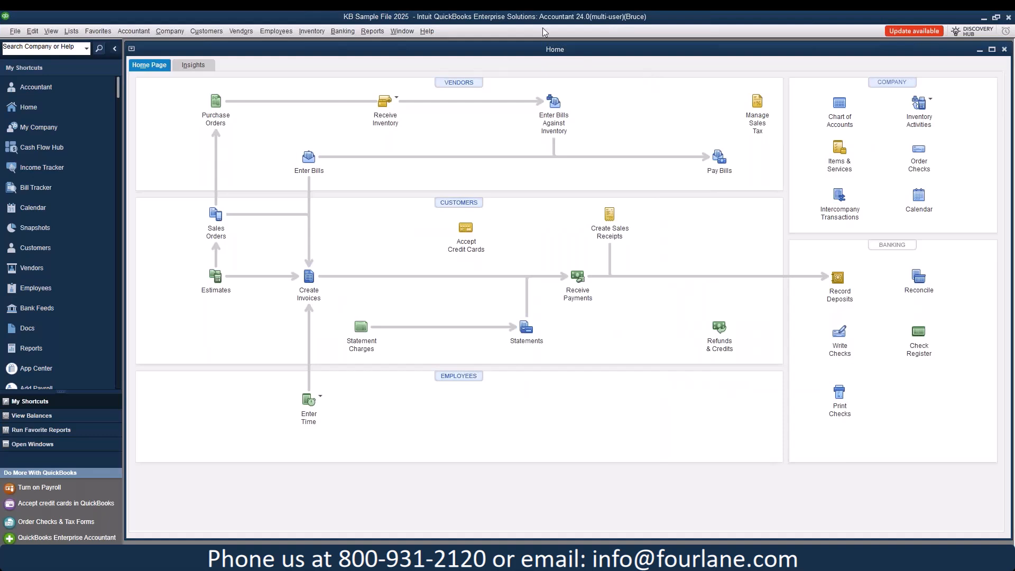
{"action": "left_click", "coordinate": [372, 31]}
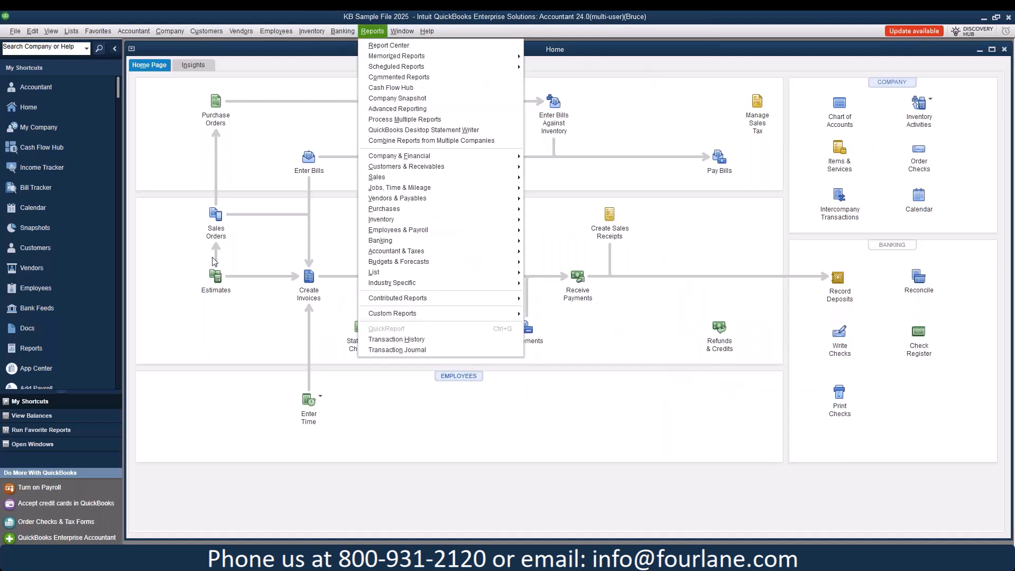
{"action": "left_click", "coordinate": [214, 213]}
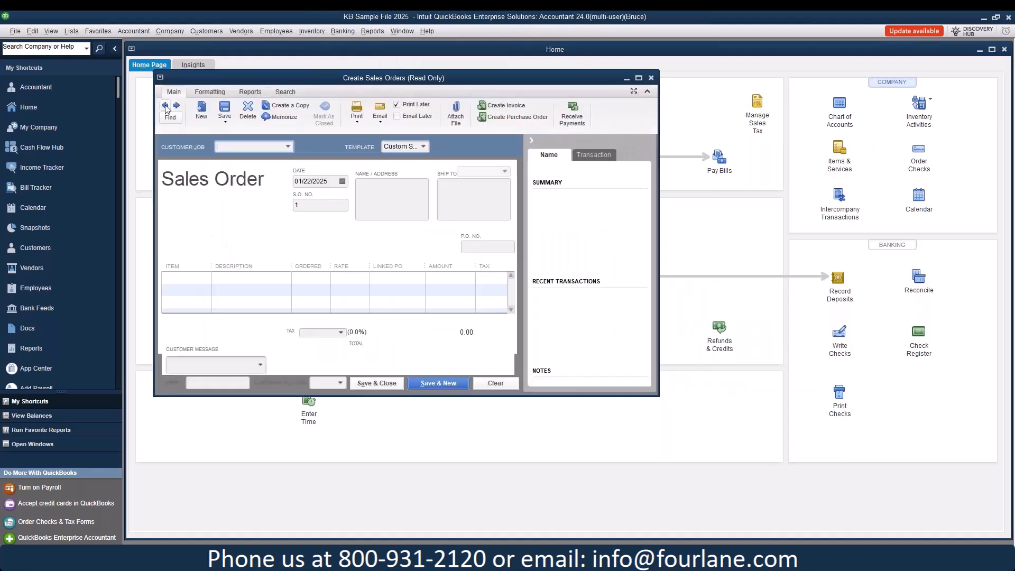
{"action": "left_click", "coordinate": [651, 78]}
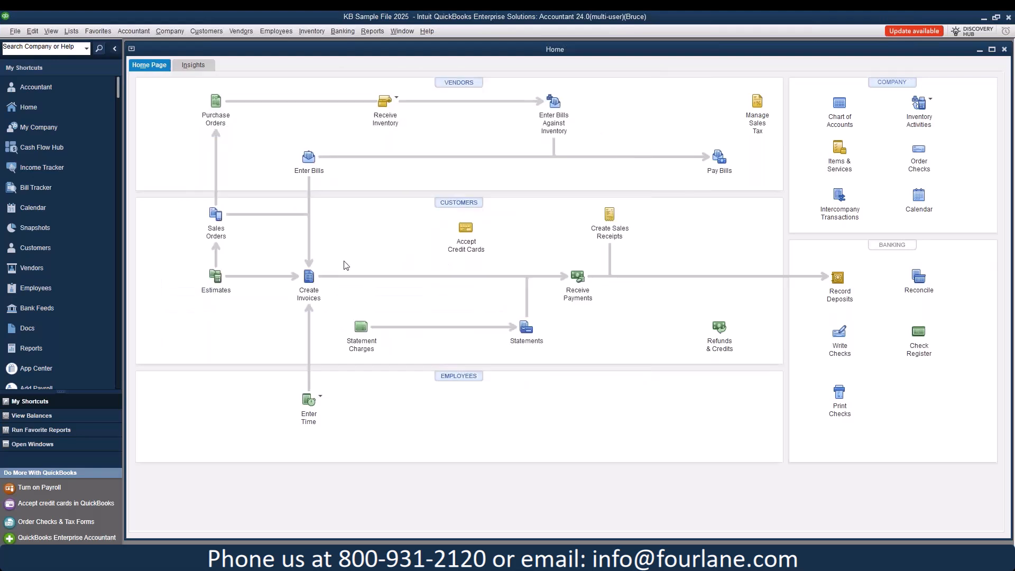
{"action": "left_click", "coordinate": [311, 283]}
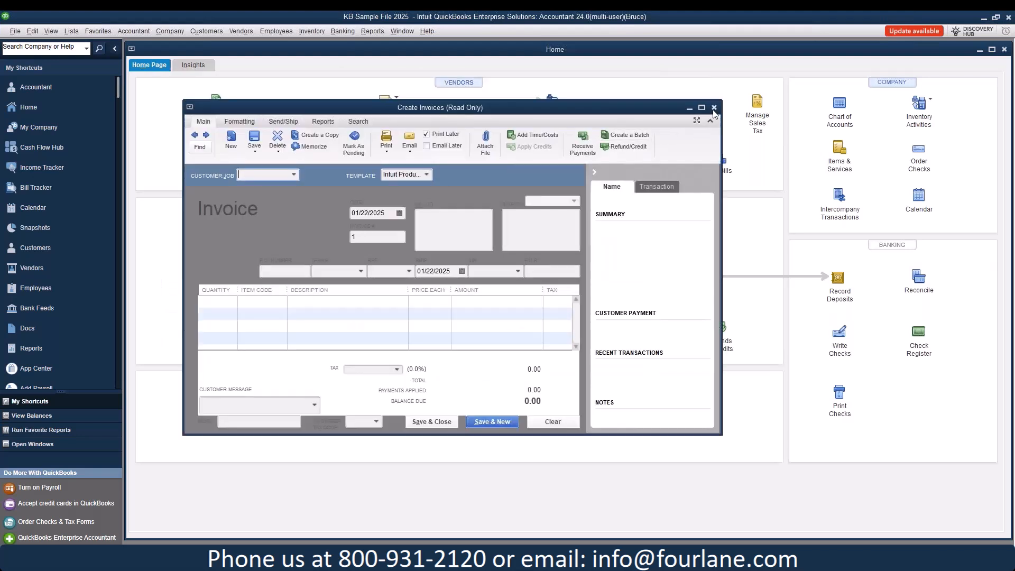
{"action": "left_click", "coordinate": [713, 108]}
Step: Confirm Estimates and Company & Financial reports are blocked while Purchase Orders still open
{"action": "left_click", "coordinate": [218, 275]}
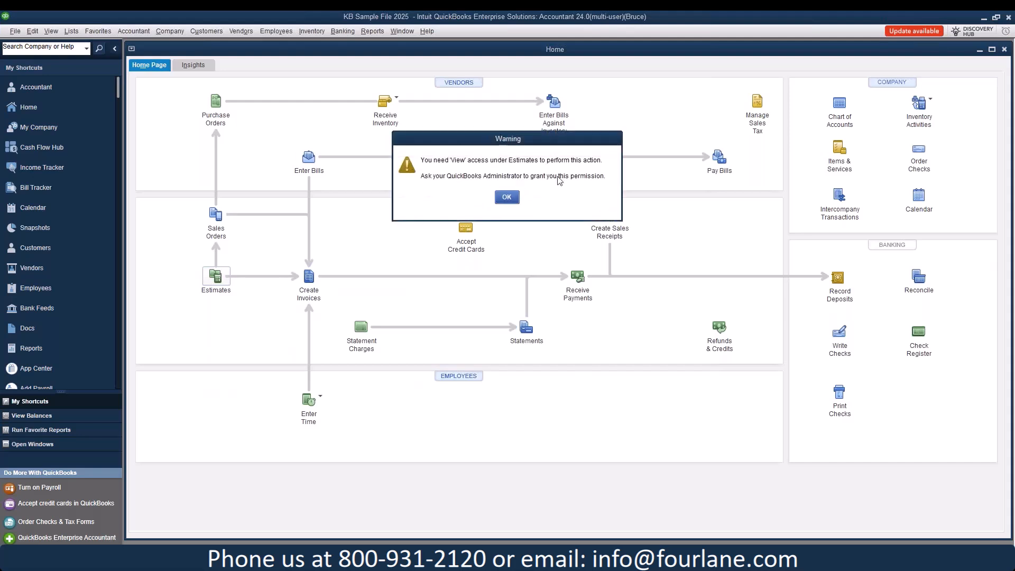
{"action": "left_click", "coordinate": [510, 198]}
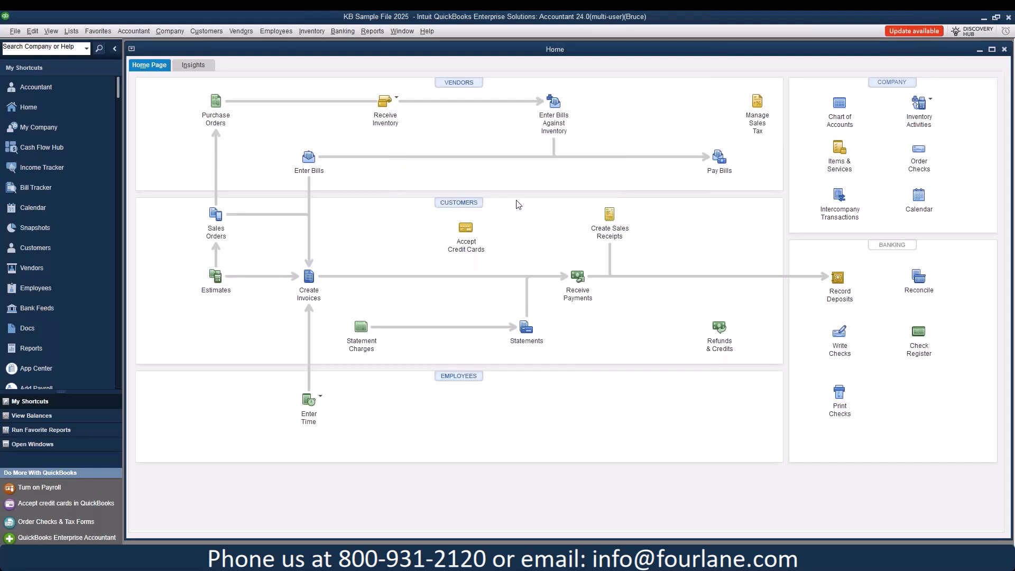
{"action": "left_click", "coordinate": [220, 119]}
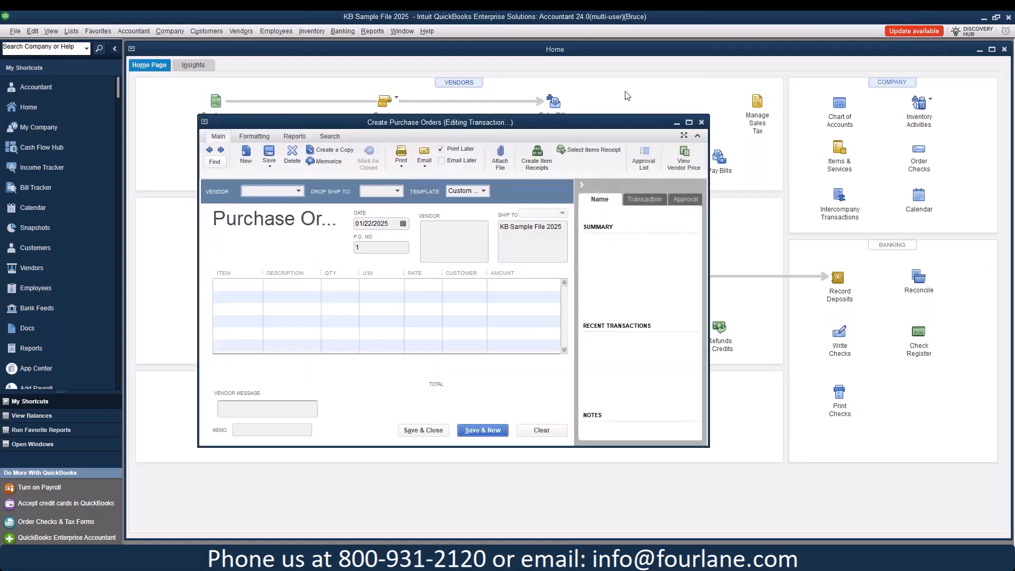
{"action": "left_click", "coordinate": [700, 123]}
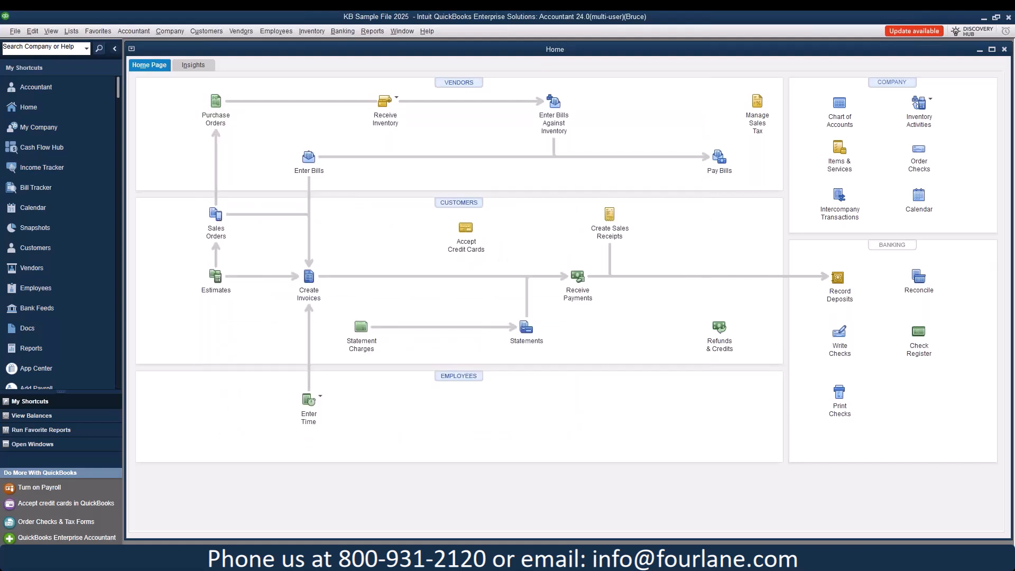
{"action": "left_click", "coordinate": [372, 31]}
{"action": "mouse_move", "coordinate": [433, 155]}
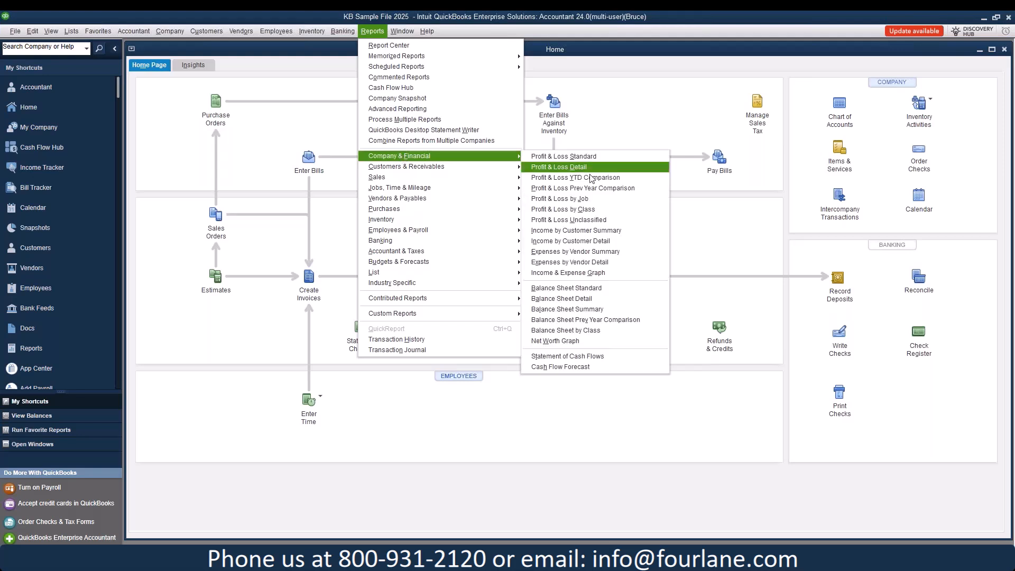
{"action": "left_click", "coordinate": [591, 287]}
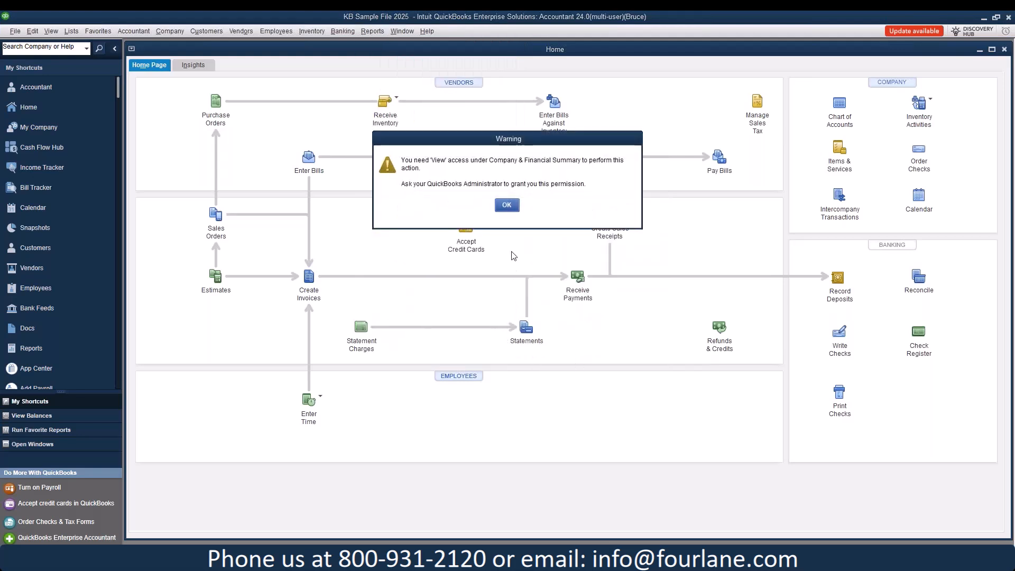
{"action": "left_click", "coordinate": [511, 209]}
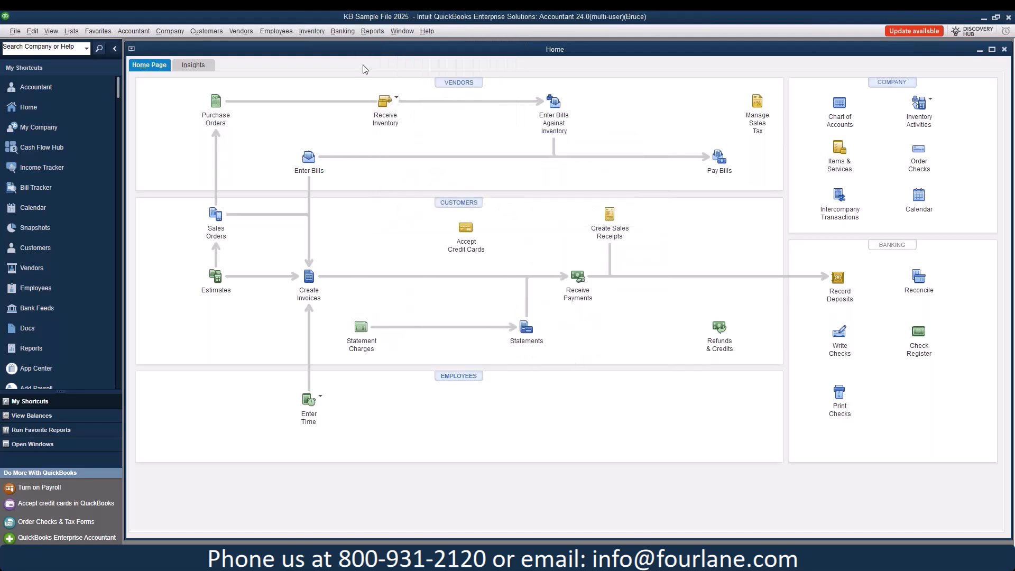
Step: Confirm Transfer Funds and Enter Bills are blocked but Receive Inventory without bill works
{"action": "left_click", "coordinate": [347, 31]}
{"action": "left_click", "coordinate": [355, 103]}
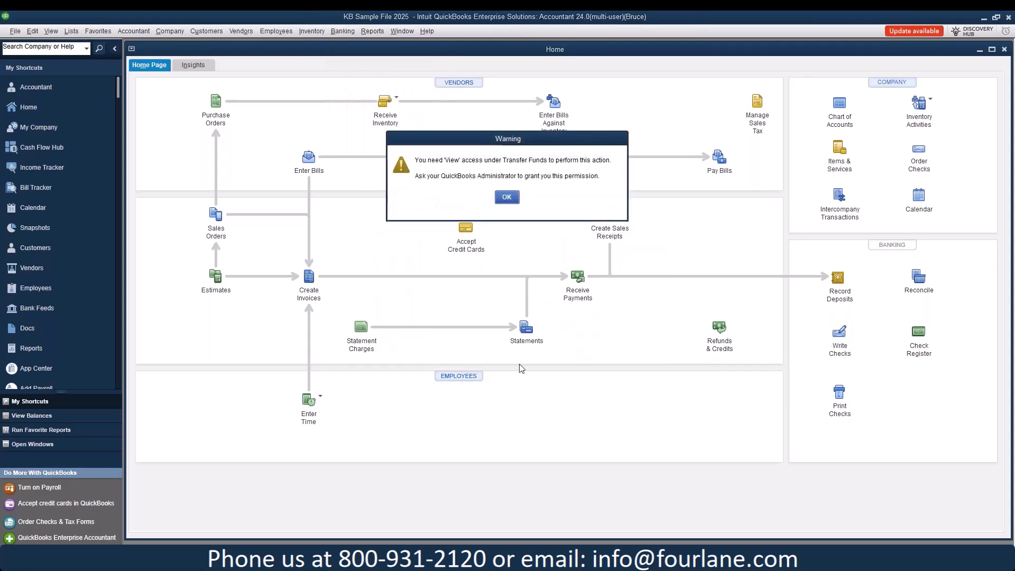
{"action": "left_click", "coordinate": [503, 200]}
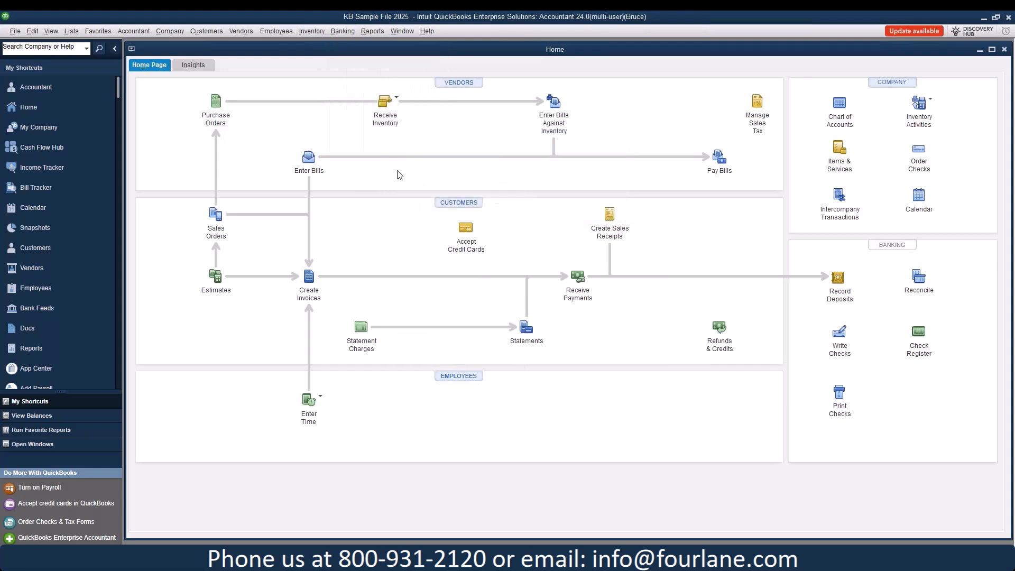
{"action": "left_click", "coordinate": [297, 164]}
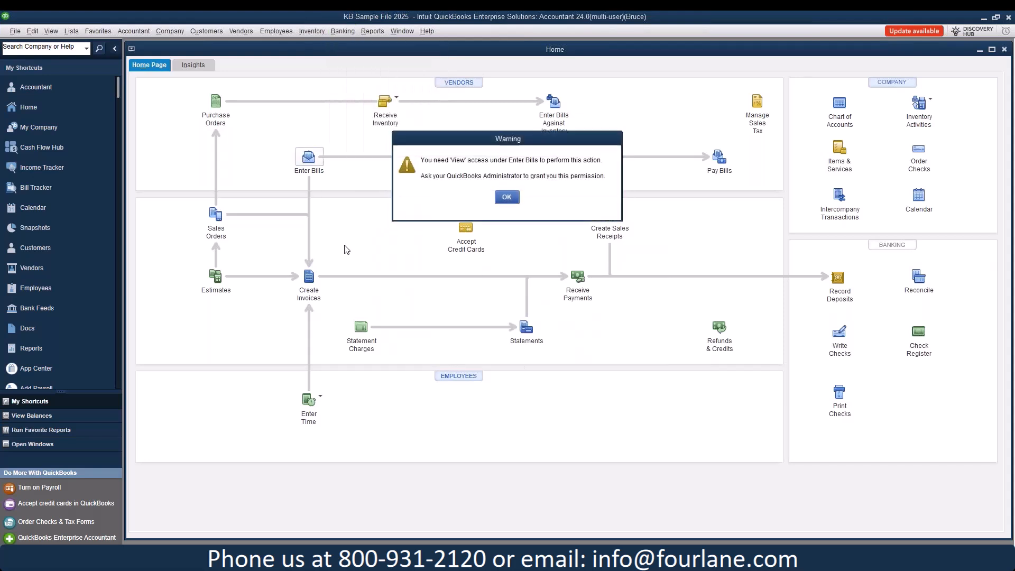
{"action": "left_click", "coordinate": [507, 198]}
{"action": "left_click", "coordinate": [398, 100]}
{"action": "left_click", "coordinate": [420, 117]}
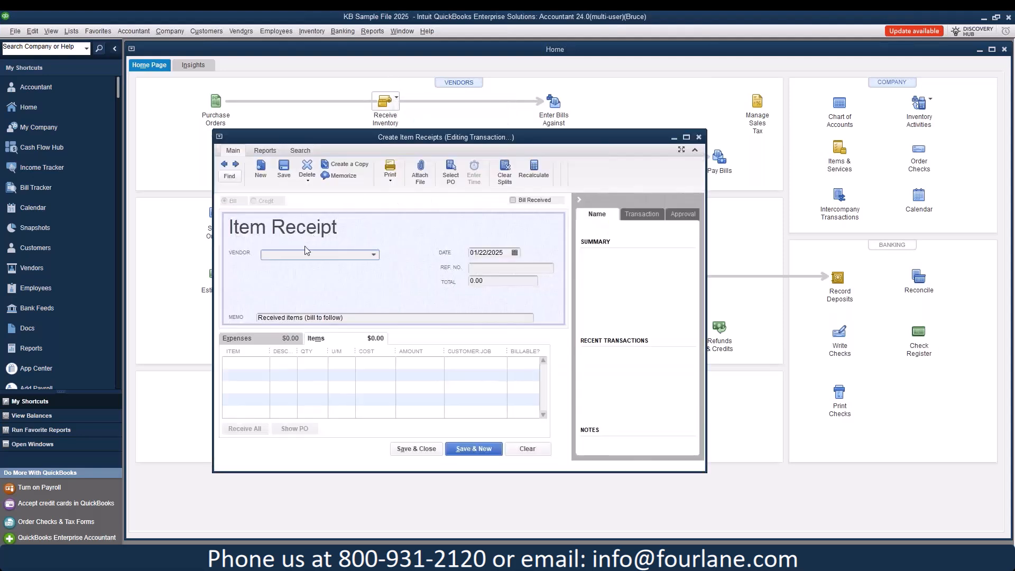
{"action": "left_click", "coordinate": [699, 138]}
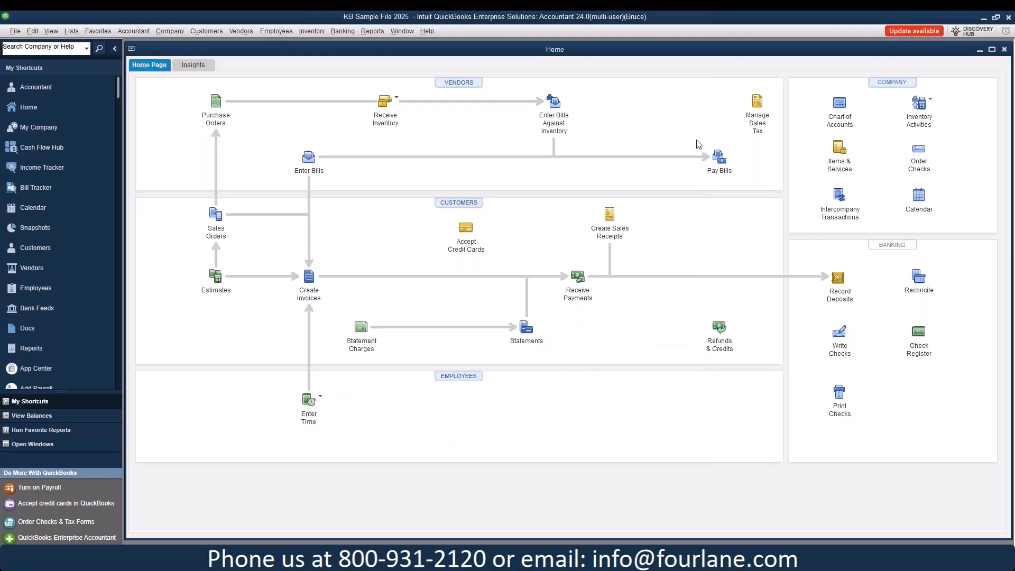